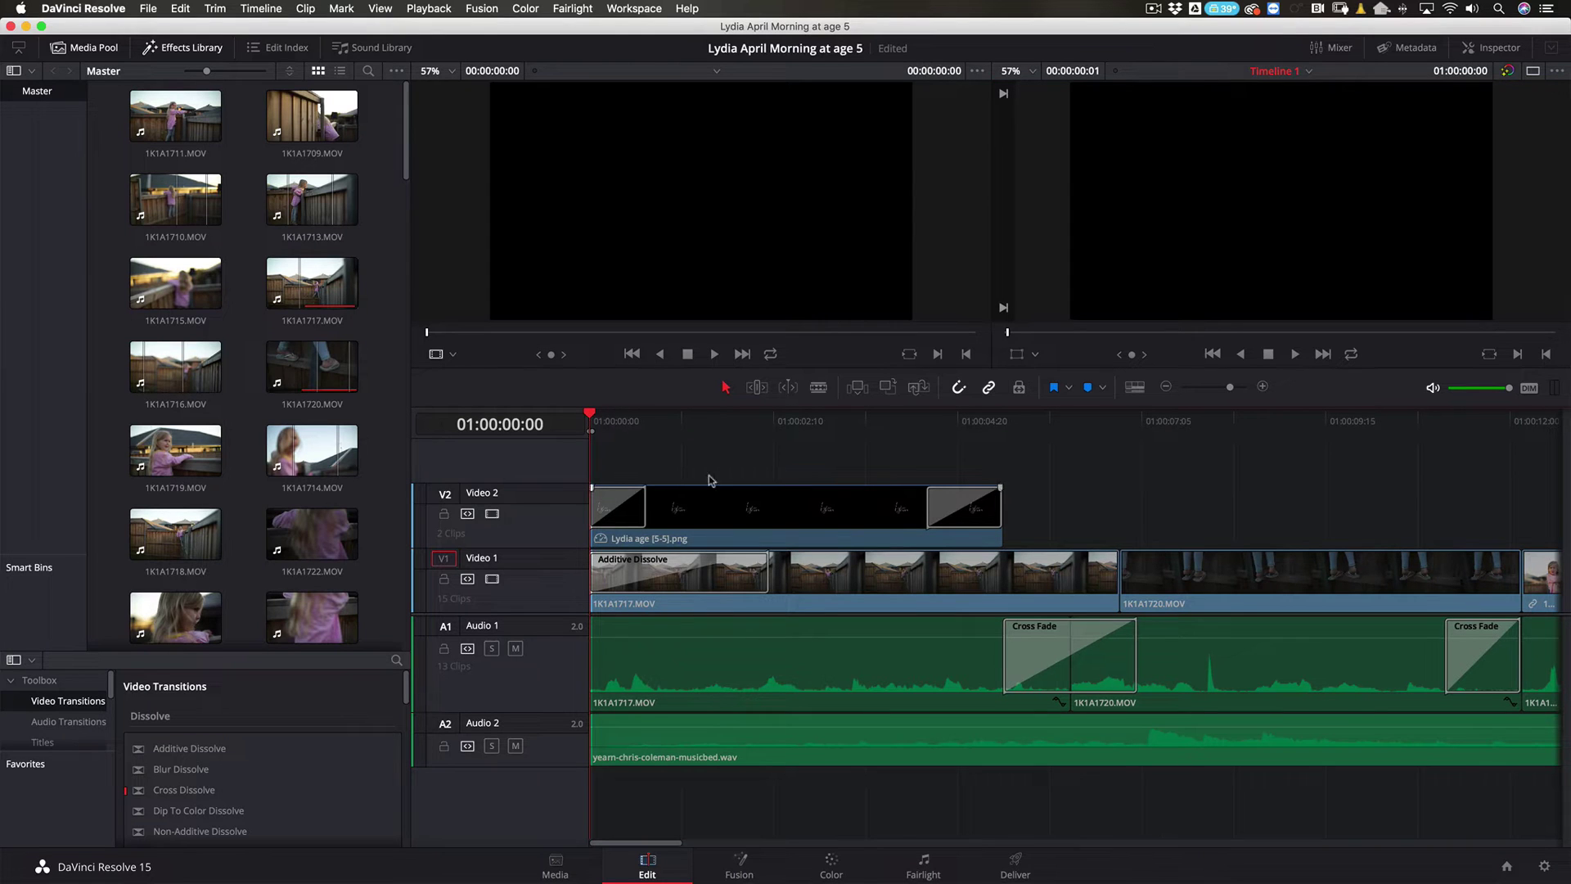
Switch to a single timeline viewer, scrub to the middle of the timeline and return the playhead to the start
drag(315, 369, 690, 230)
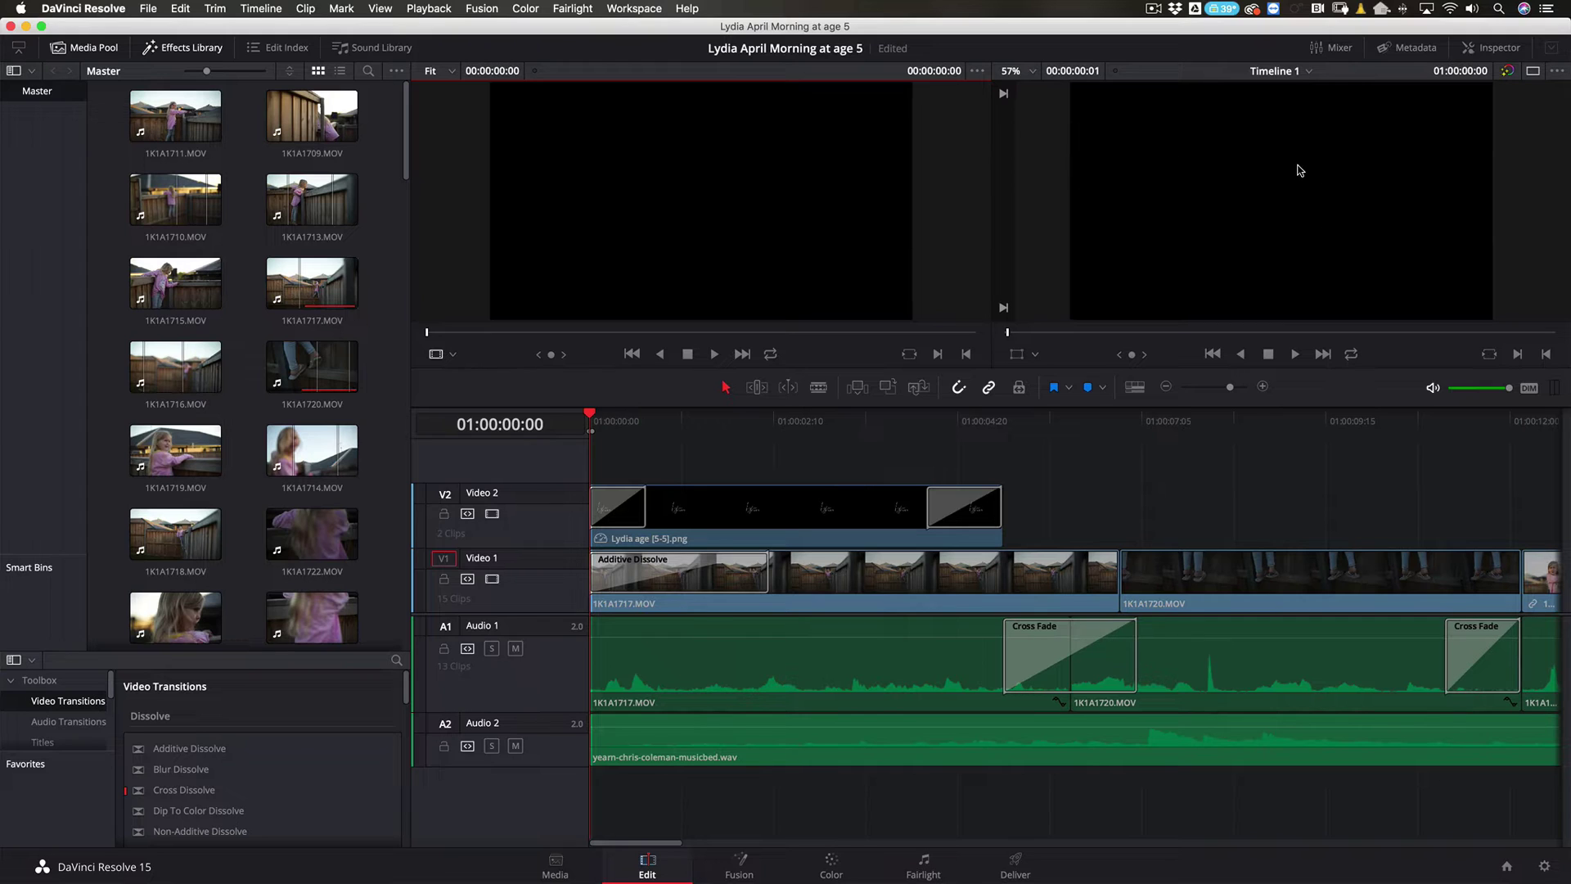
click(1533, 73)
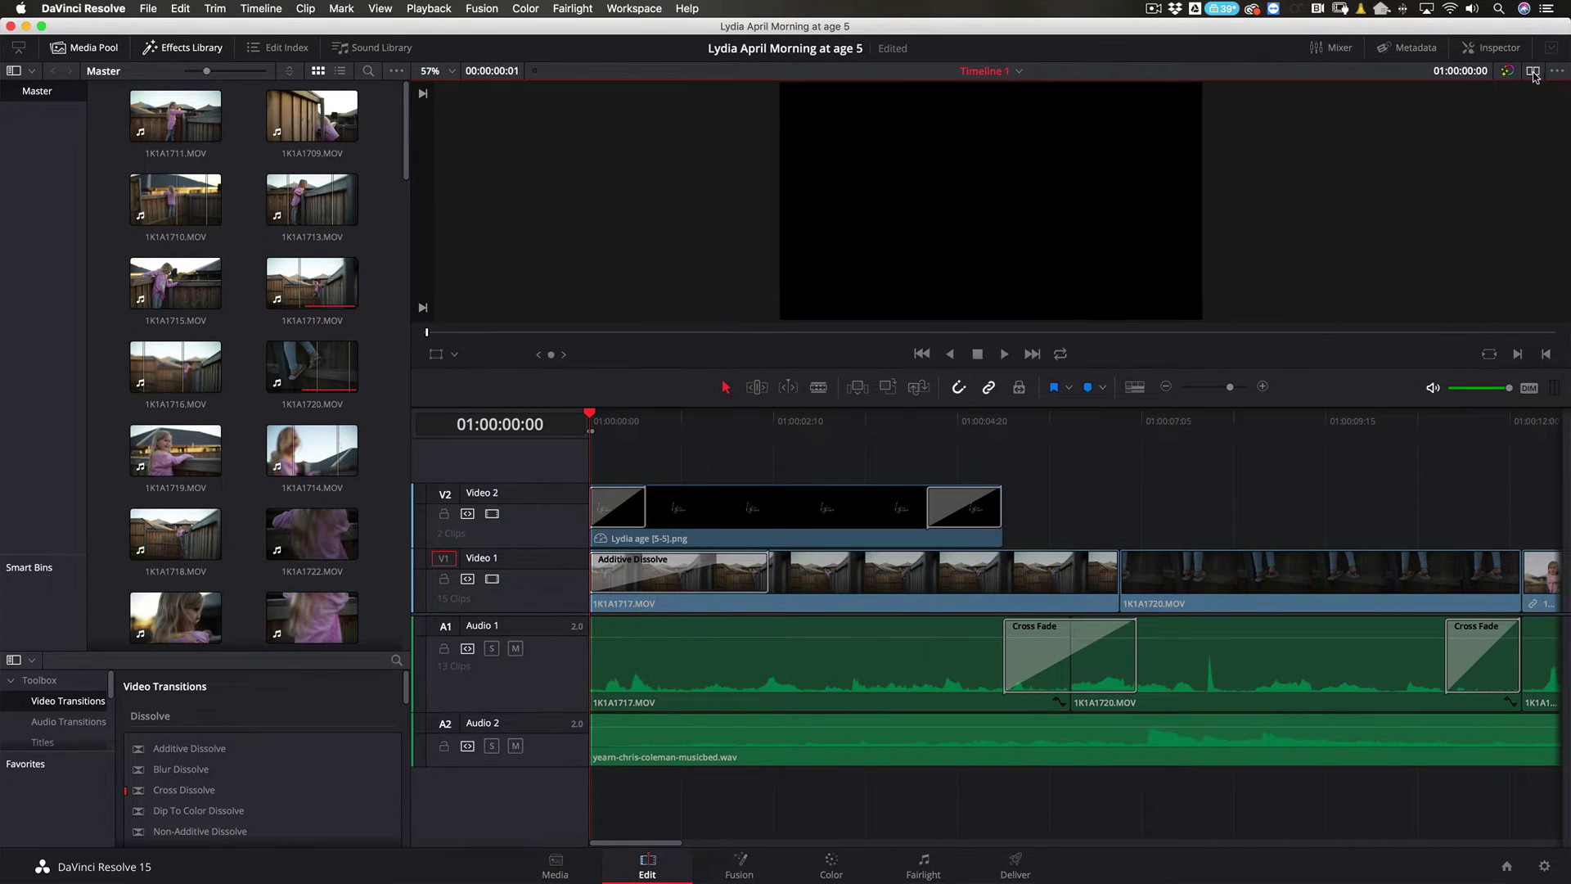
click(985, 333)
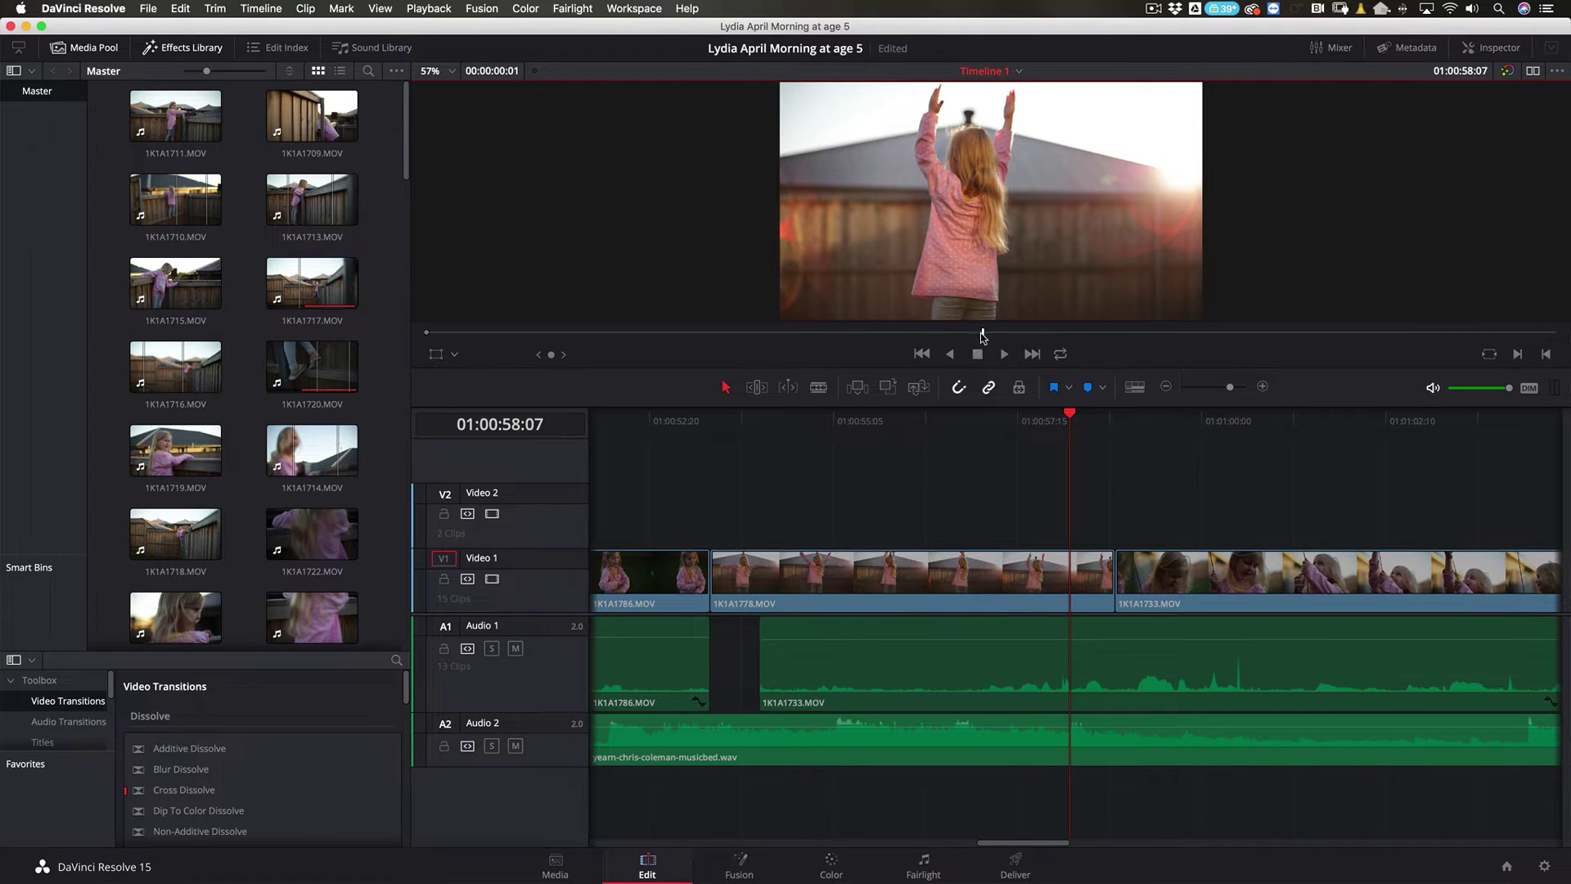
drag(982, 334, 426, 334)
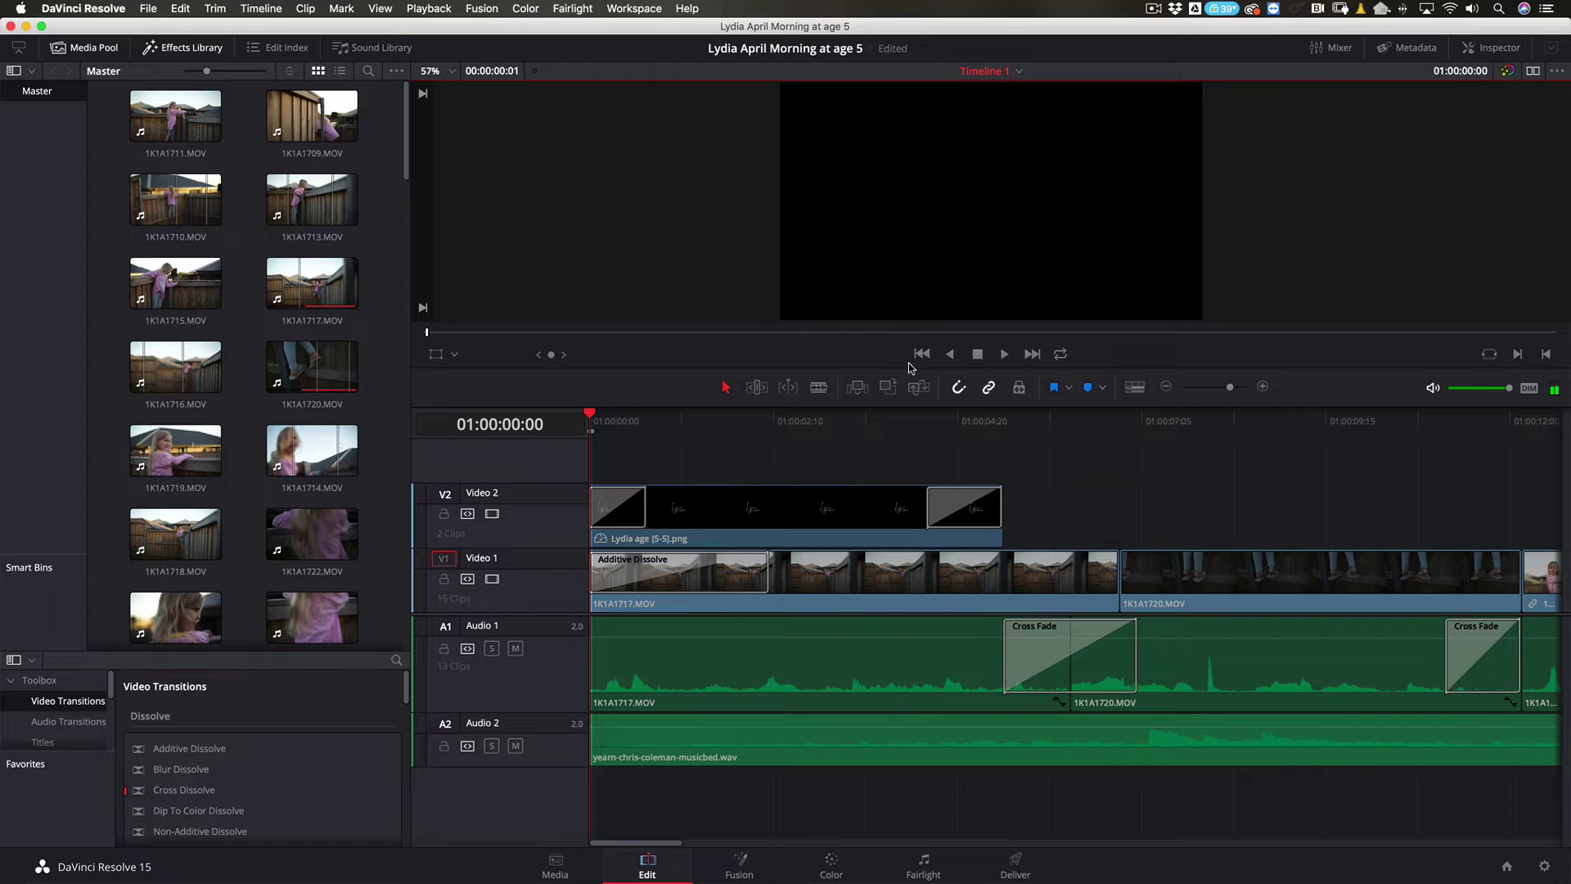
Enlarge the timeline viewer and give the media pool clips more room by hiding the Effects Library and narrowing the bin list
drag(907, 366, 925, 457)
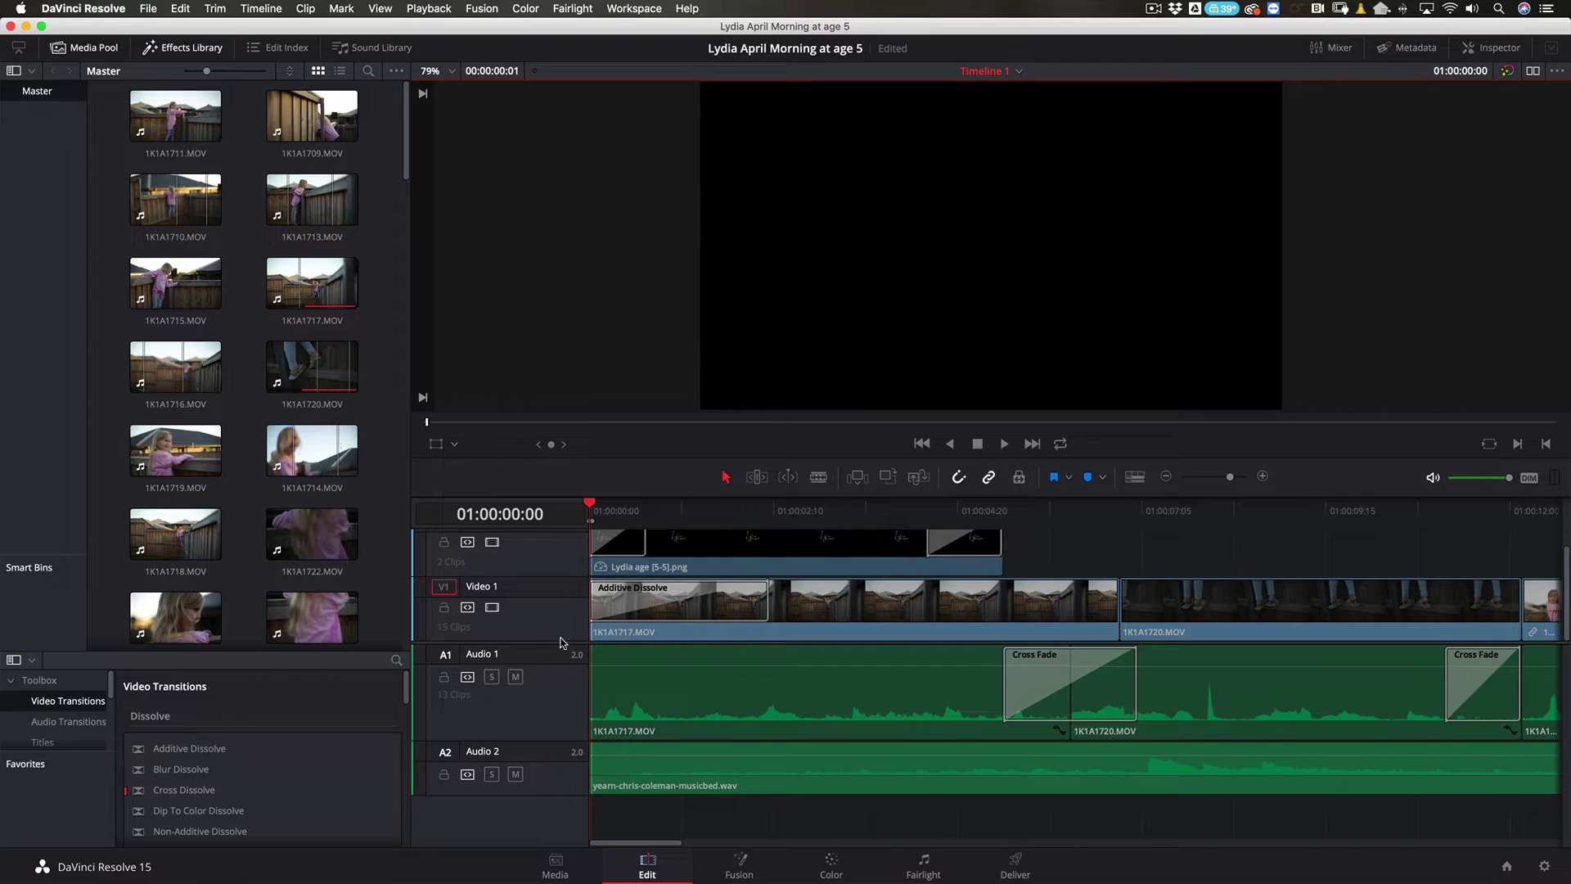
drag(563, 643, 562, 668)
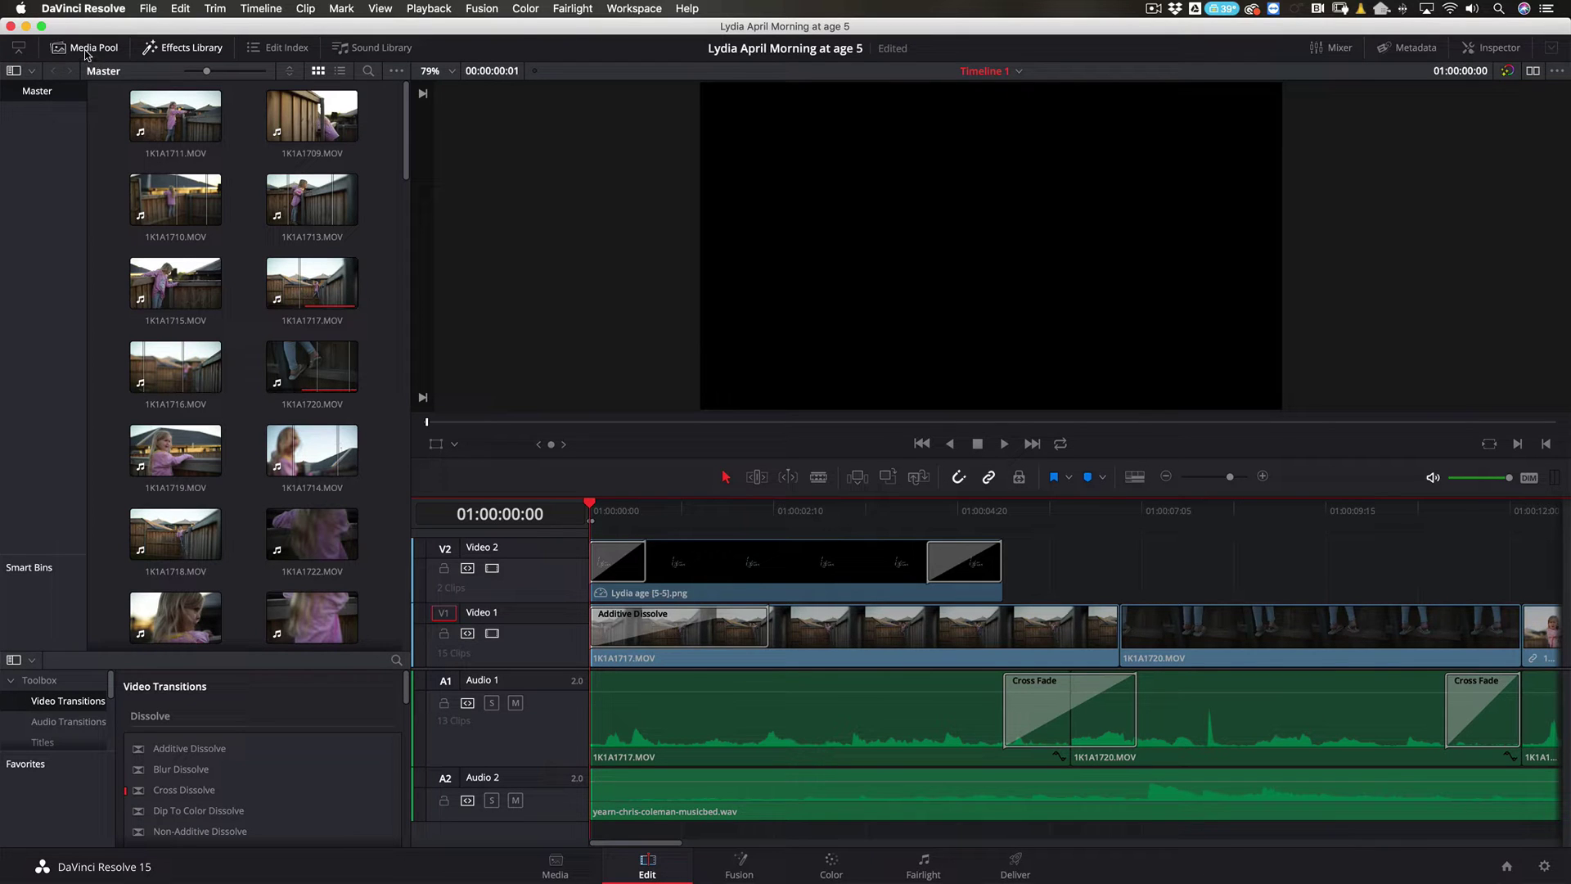
click(184, 49)
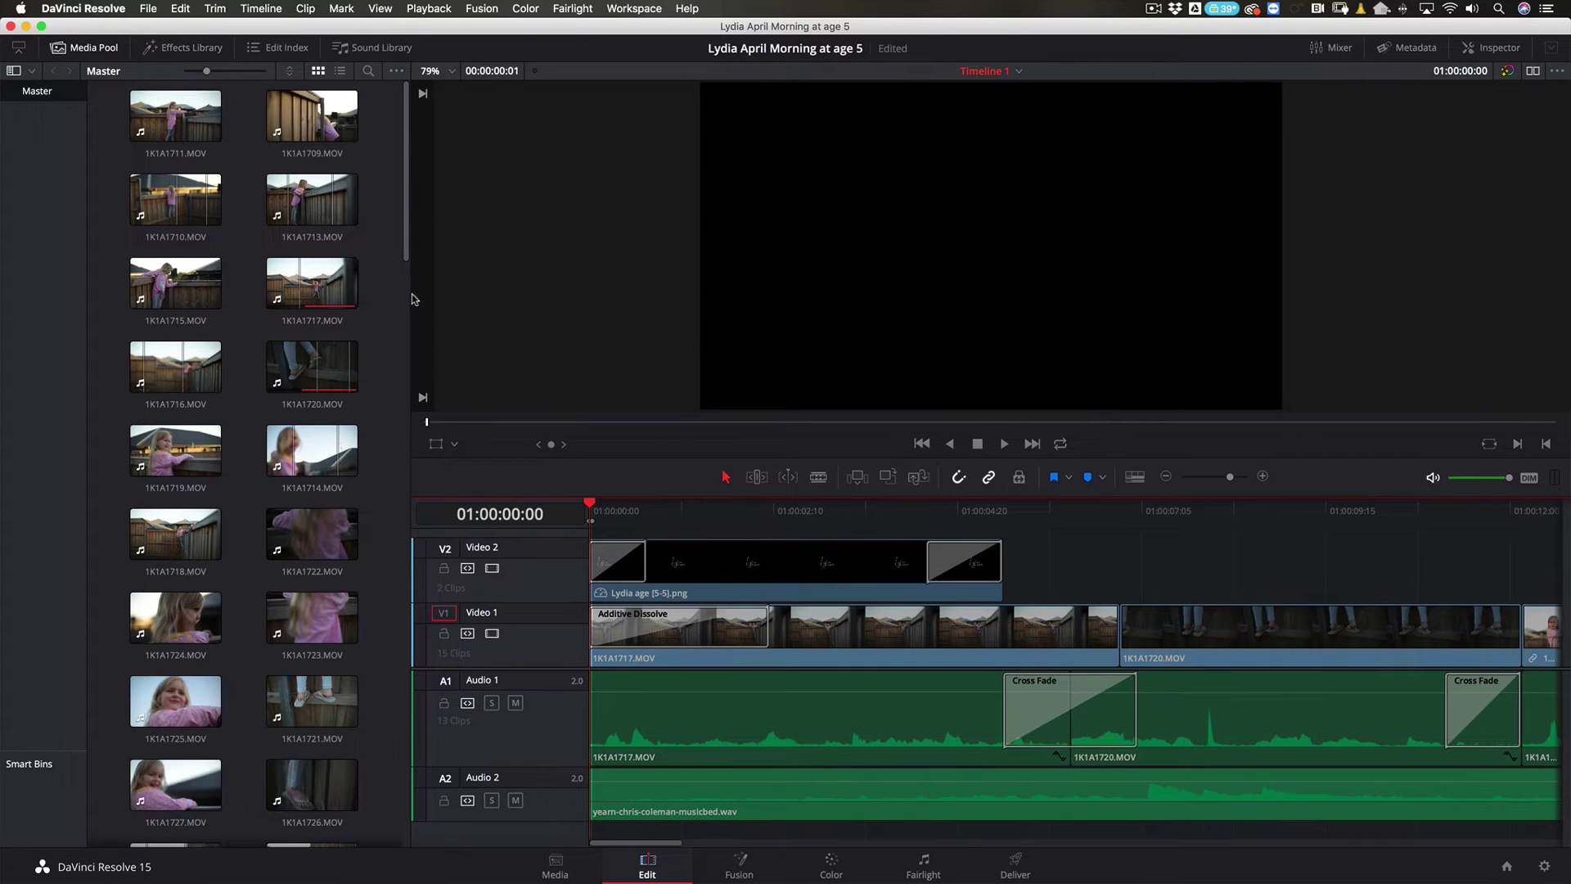
drag(87, 393, 24, 400)
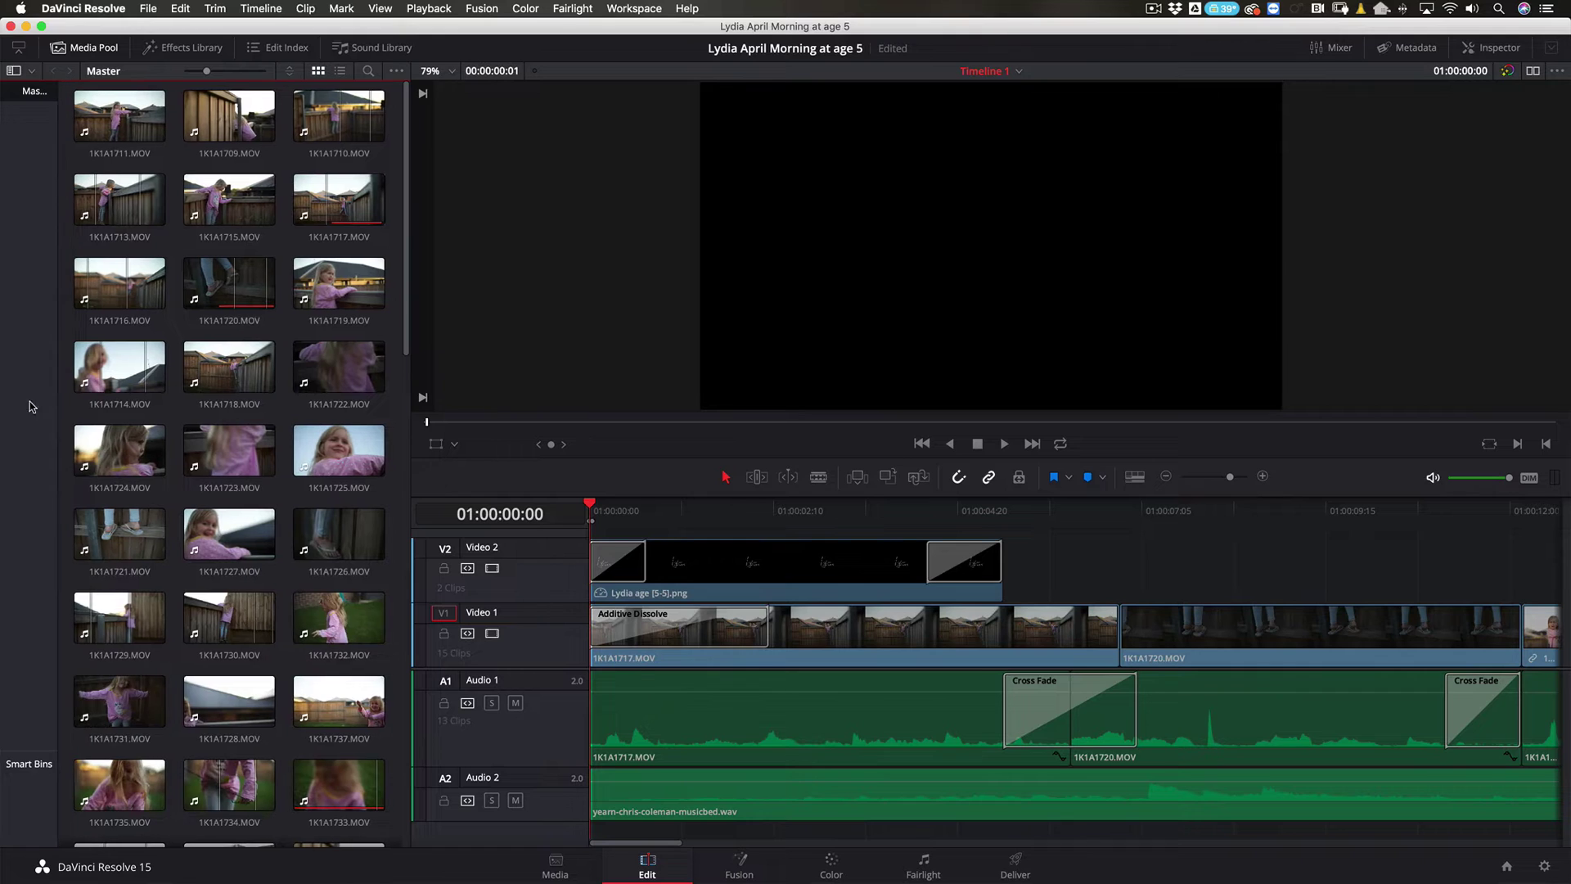
Scrub the opening title from the timeline start to 01:00:02:09 and look over the source clips in the media pool
click(591, 504)
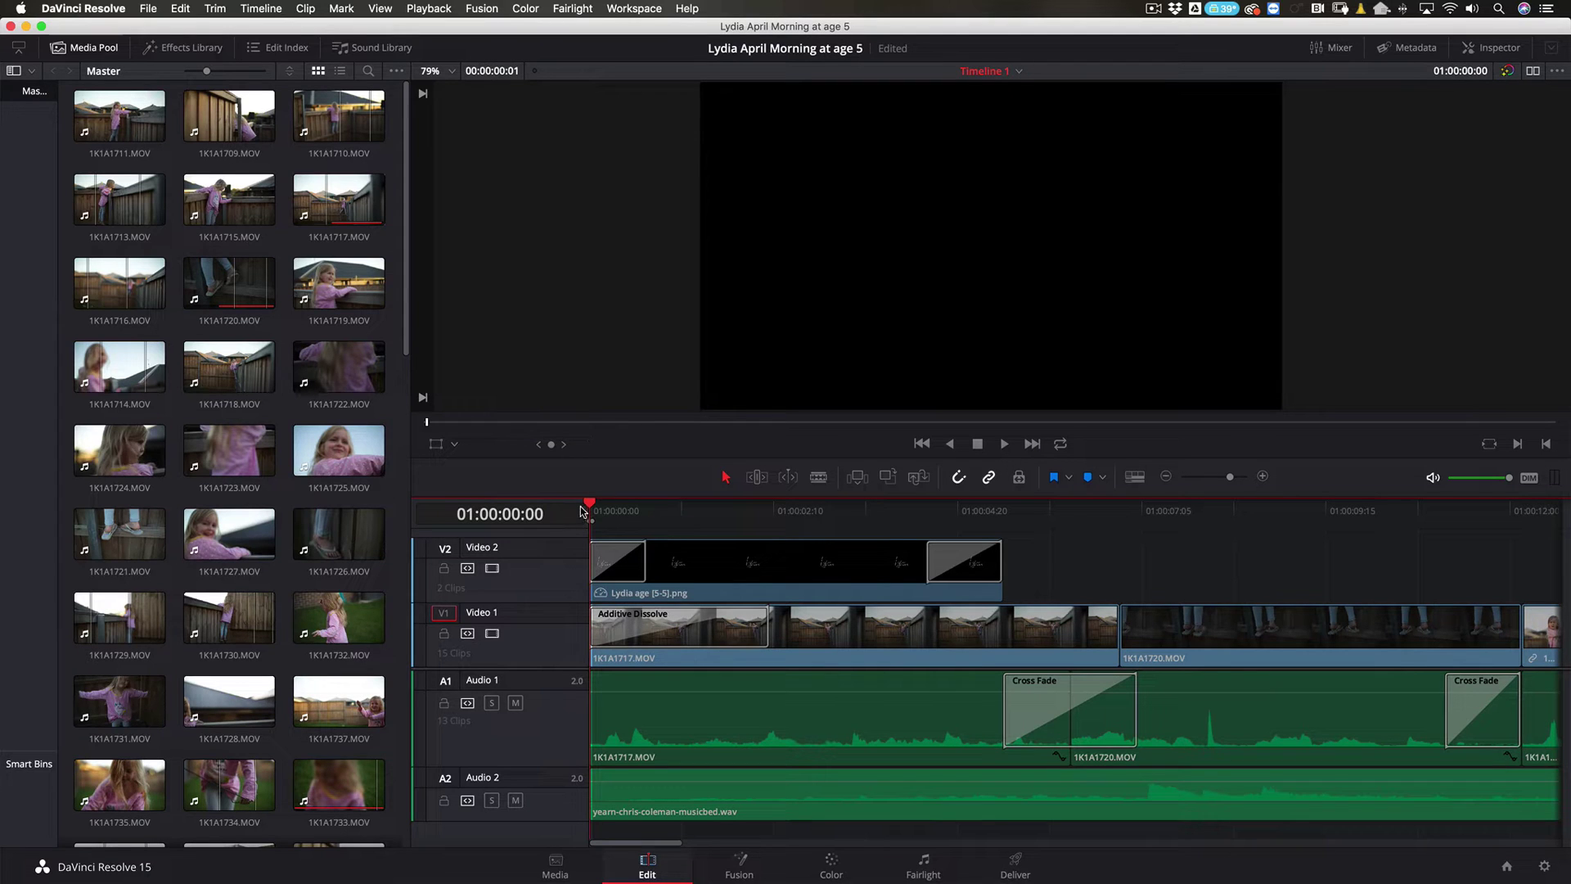
drag(600, 508, 772, 508)
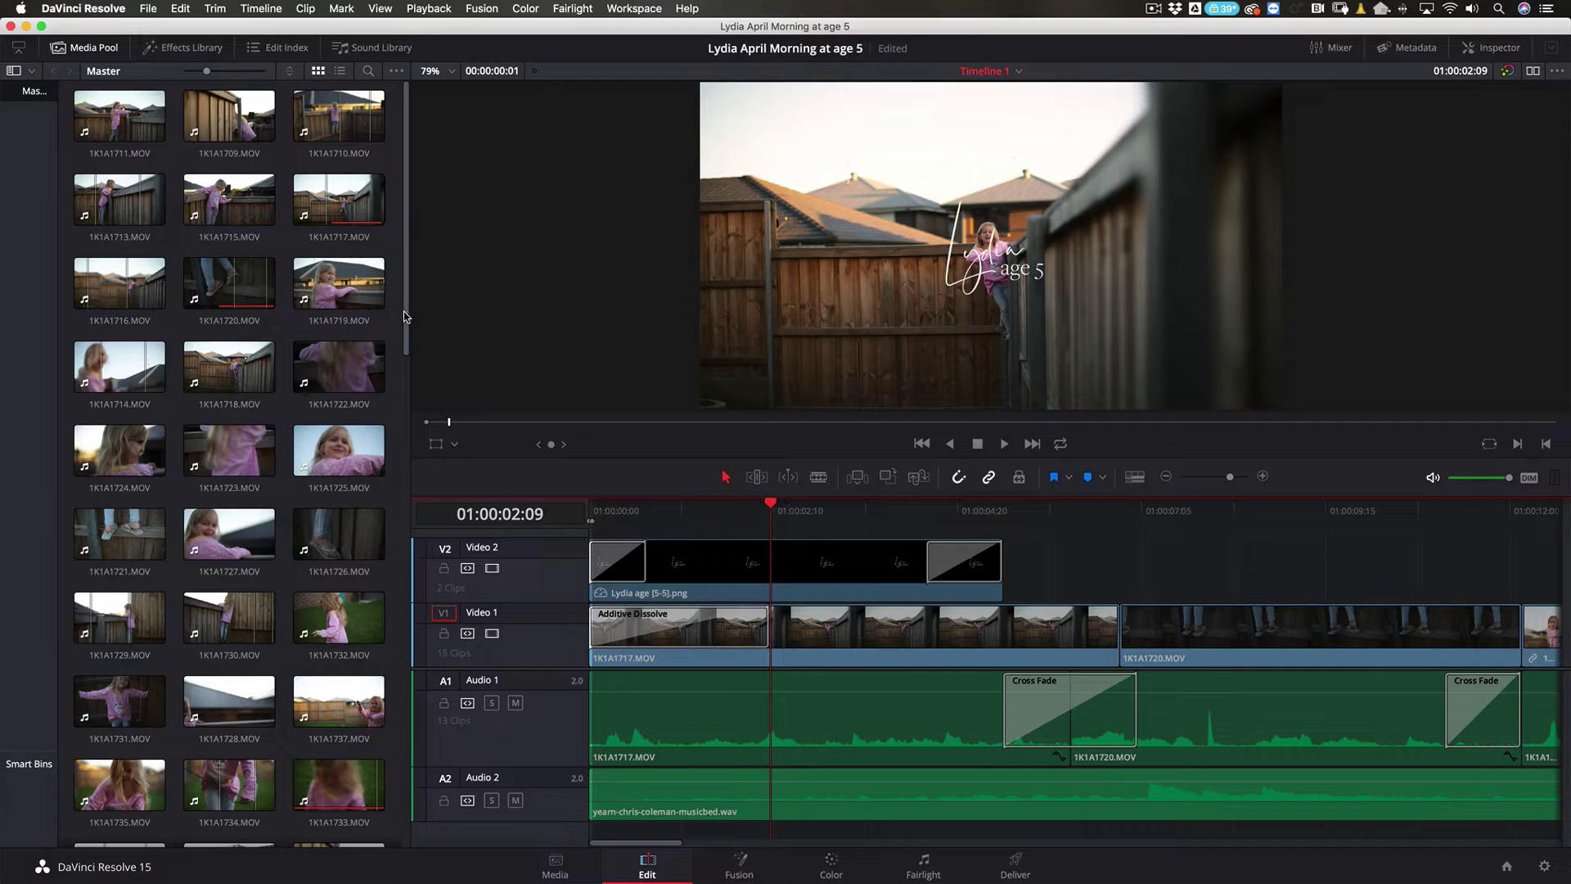
drag(405, 307, 406, 210)
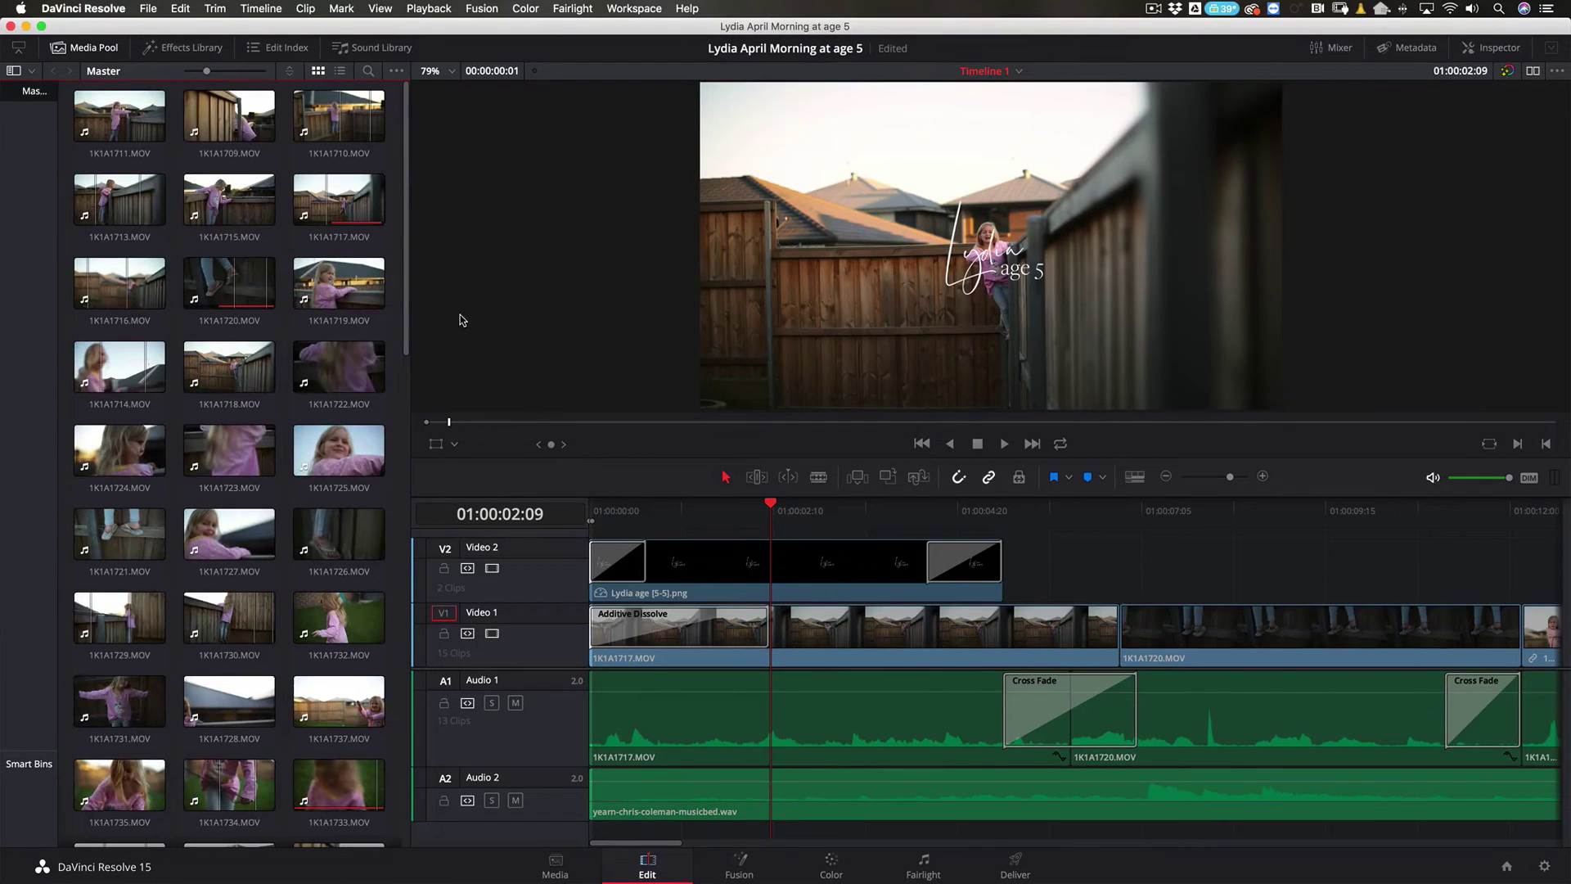
click(370, 381)
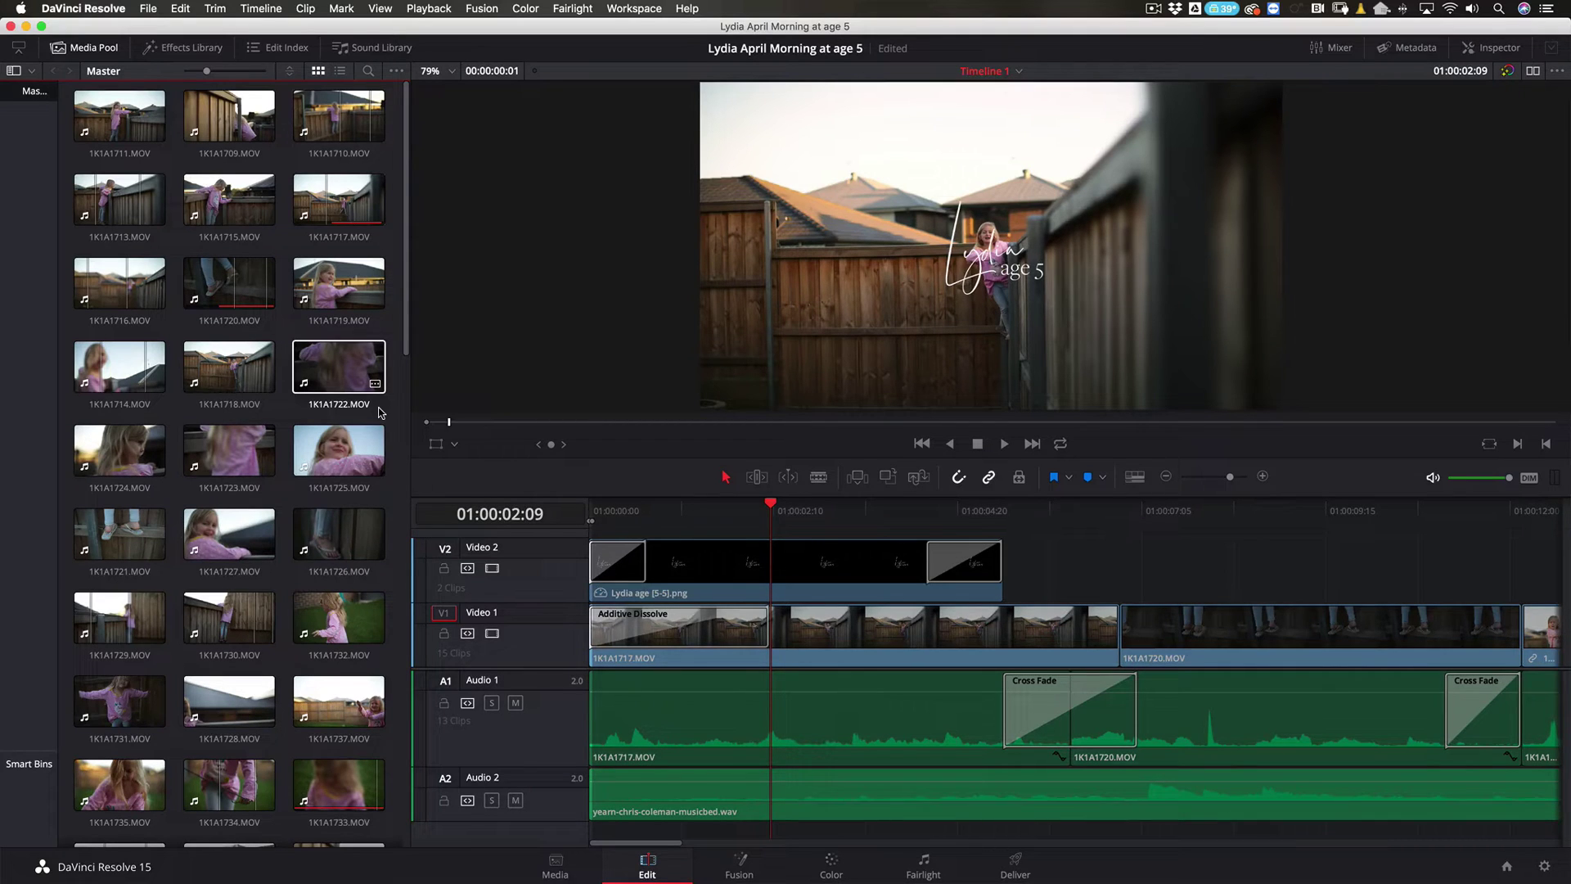
Review the title fade-in from the timeline start, and play the opening shots through to 01:00:18:07
key(Home)
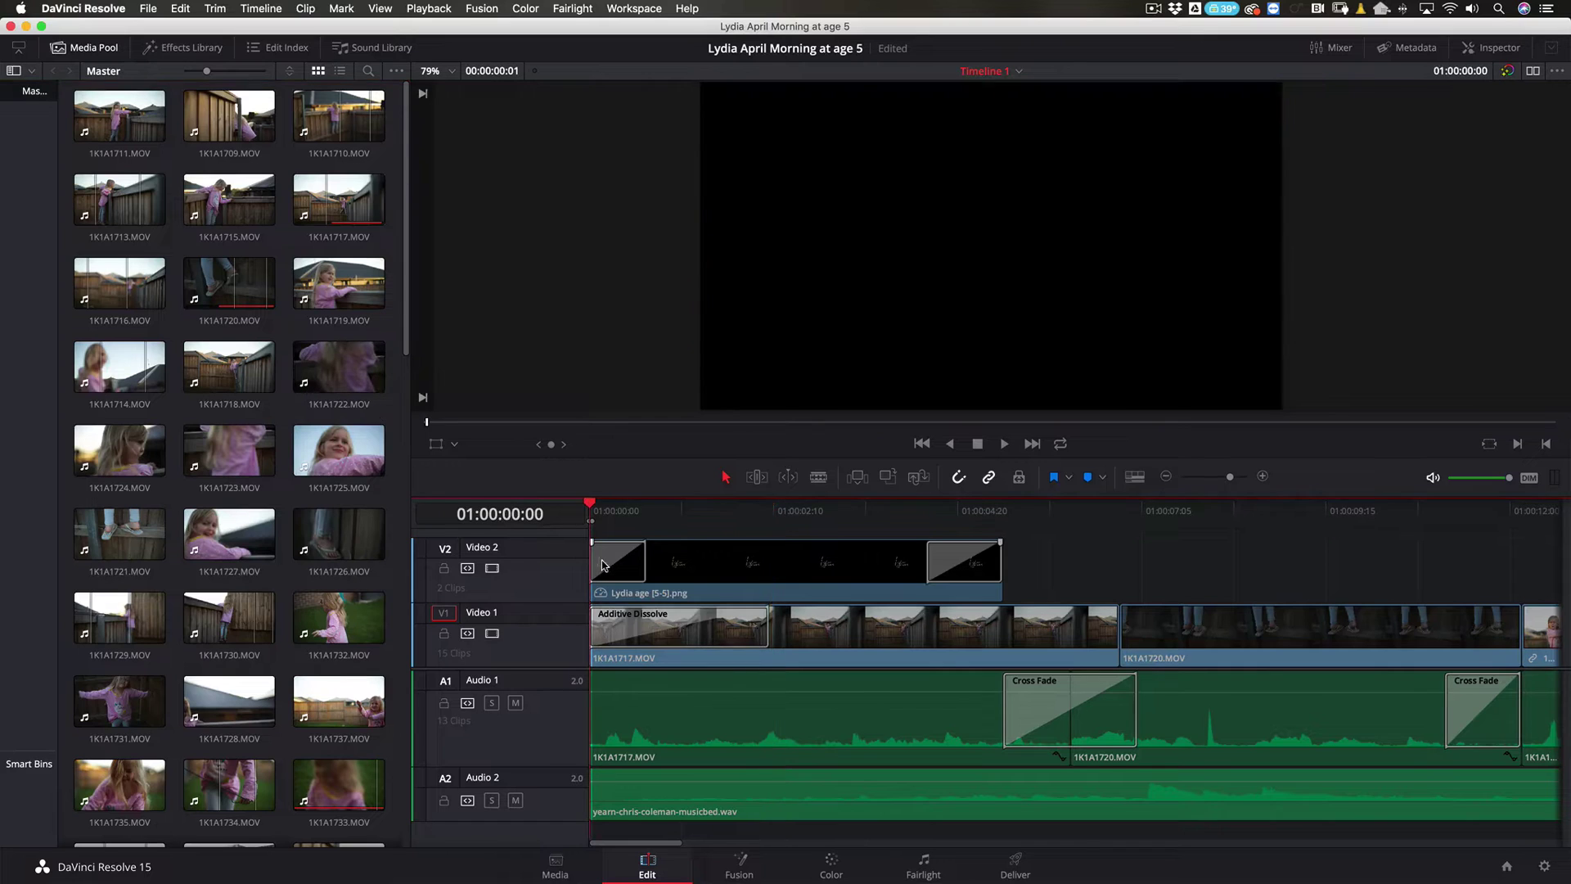
drag(591, 503, 678, 505)
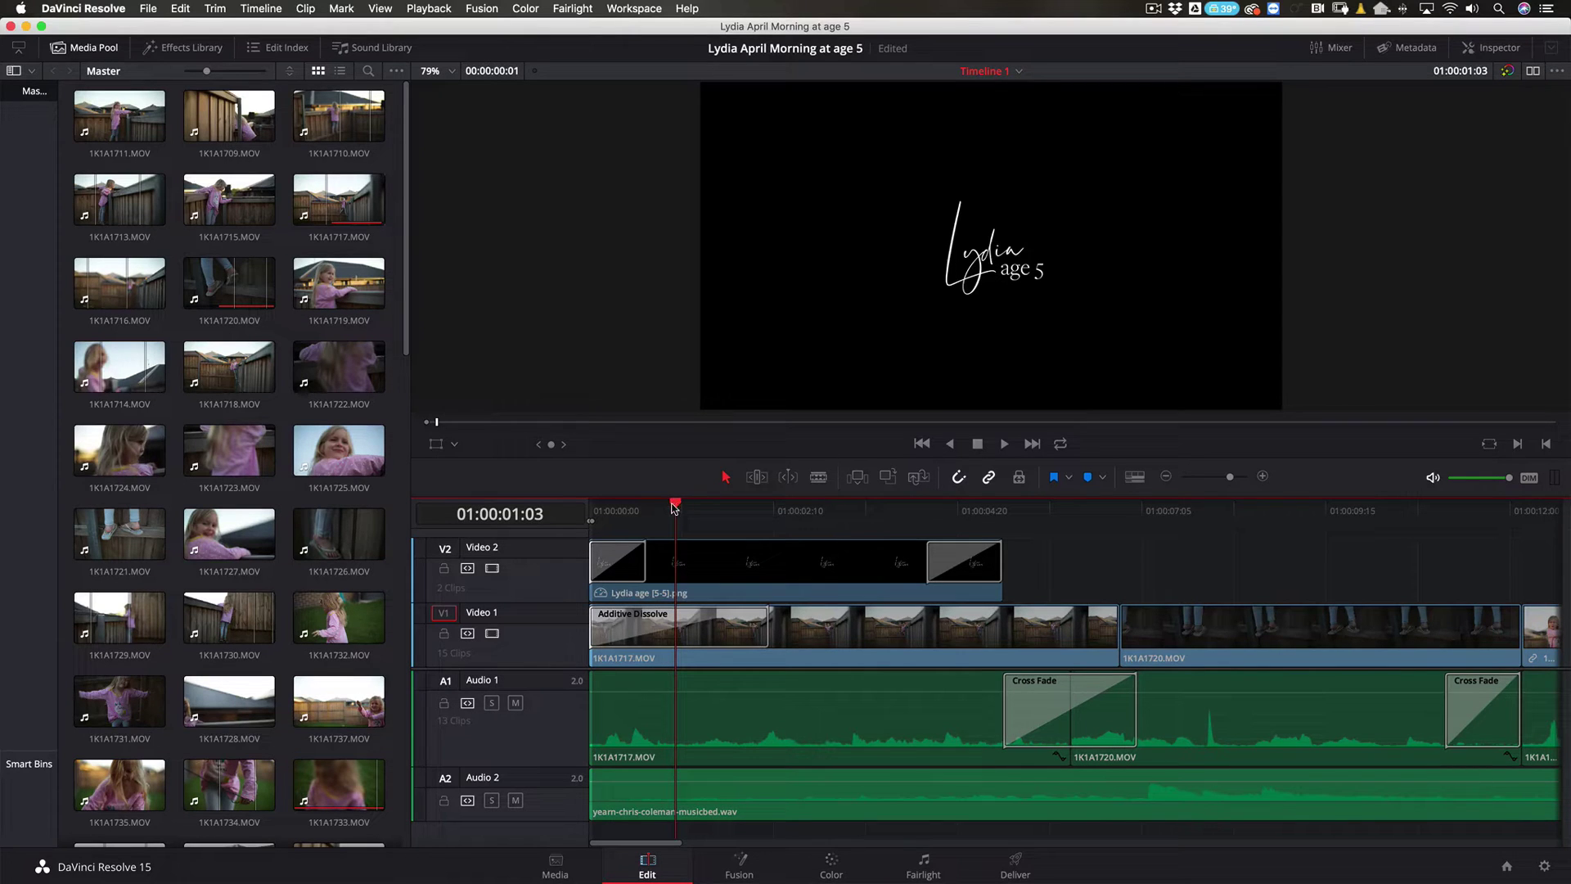
drag(675, 504, 587, 513)
click(1004, 443)
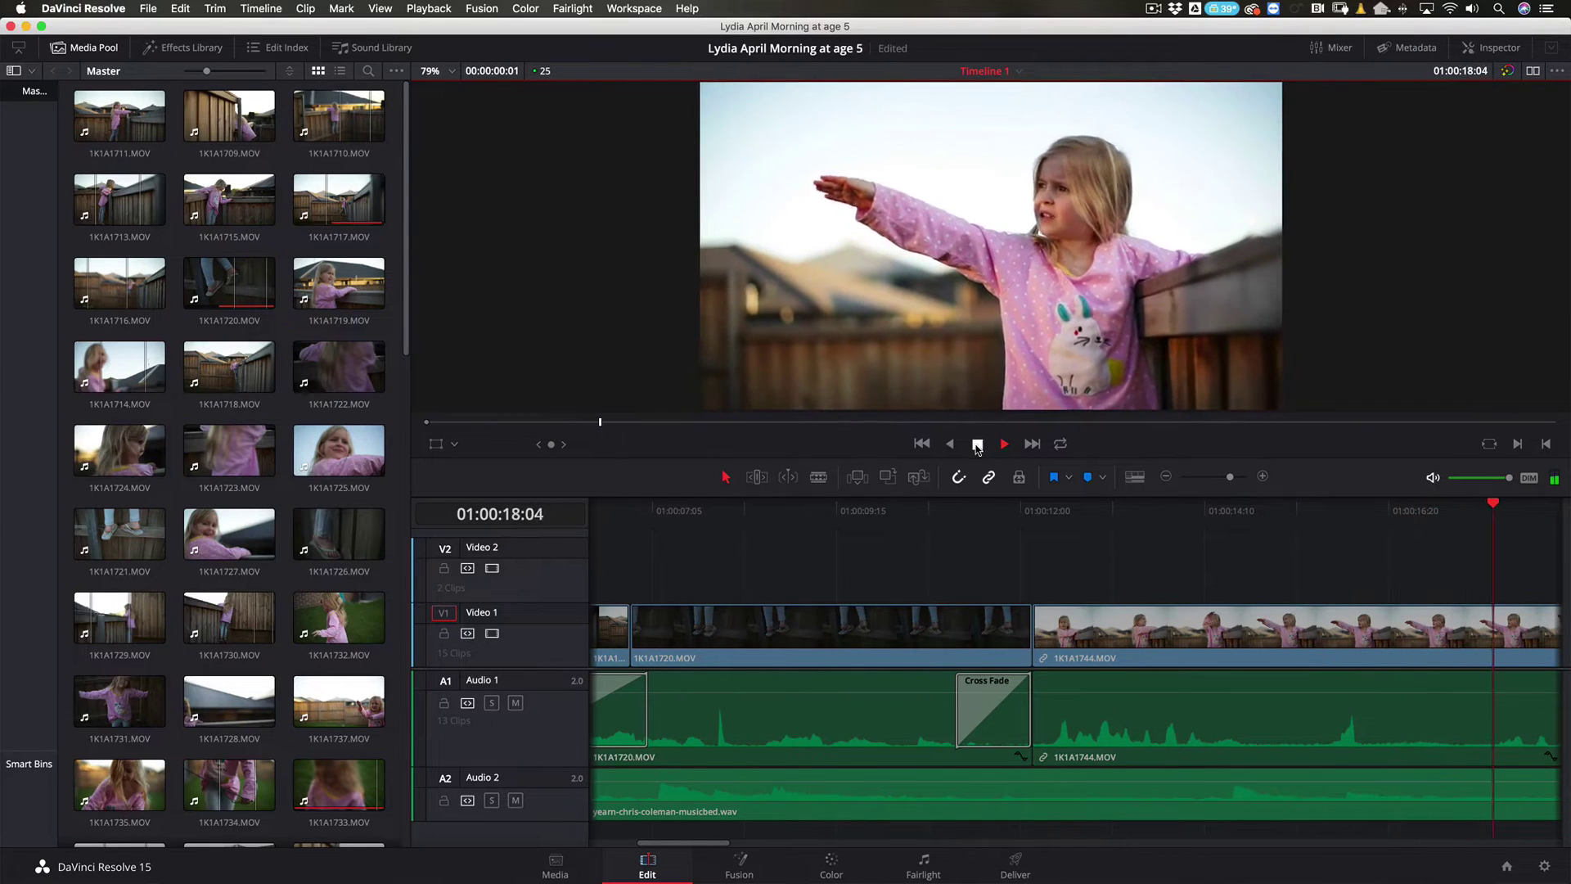
click(982, 446)
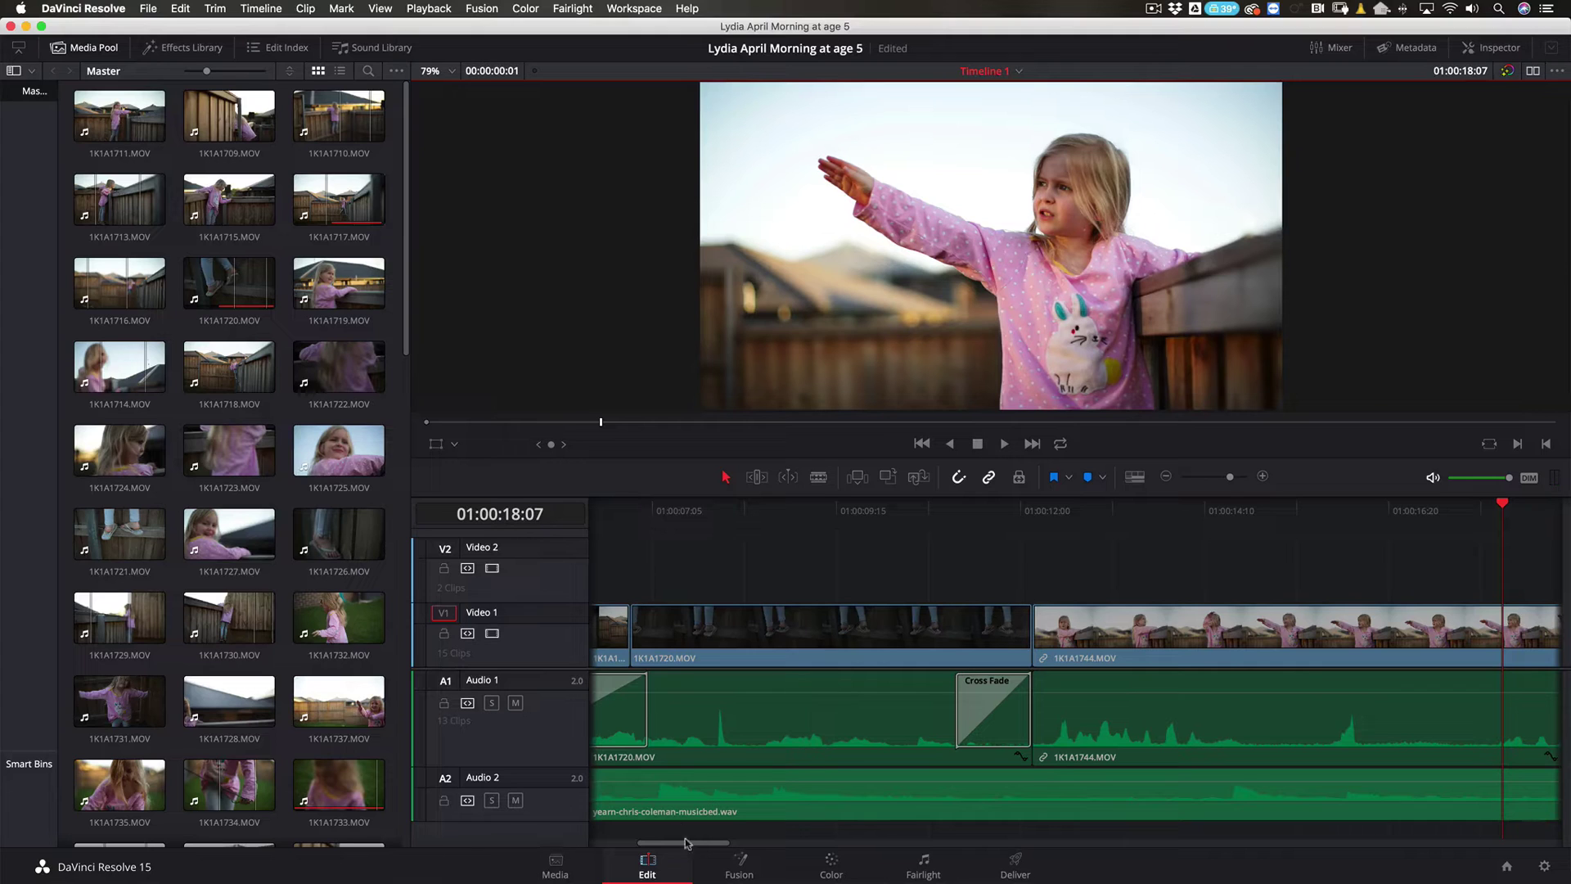
Compare the wide opening shot 1K1A1717.MOV with the closer shot 1K1A1744.MOV by moving the playhead between 01:00:06:07 and 01:00:12:10
drag(688, 843, 650, 844)
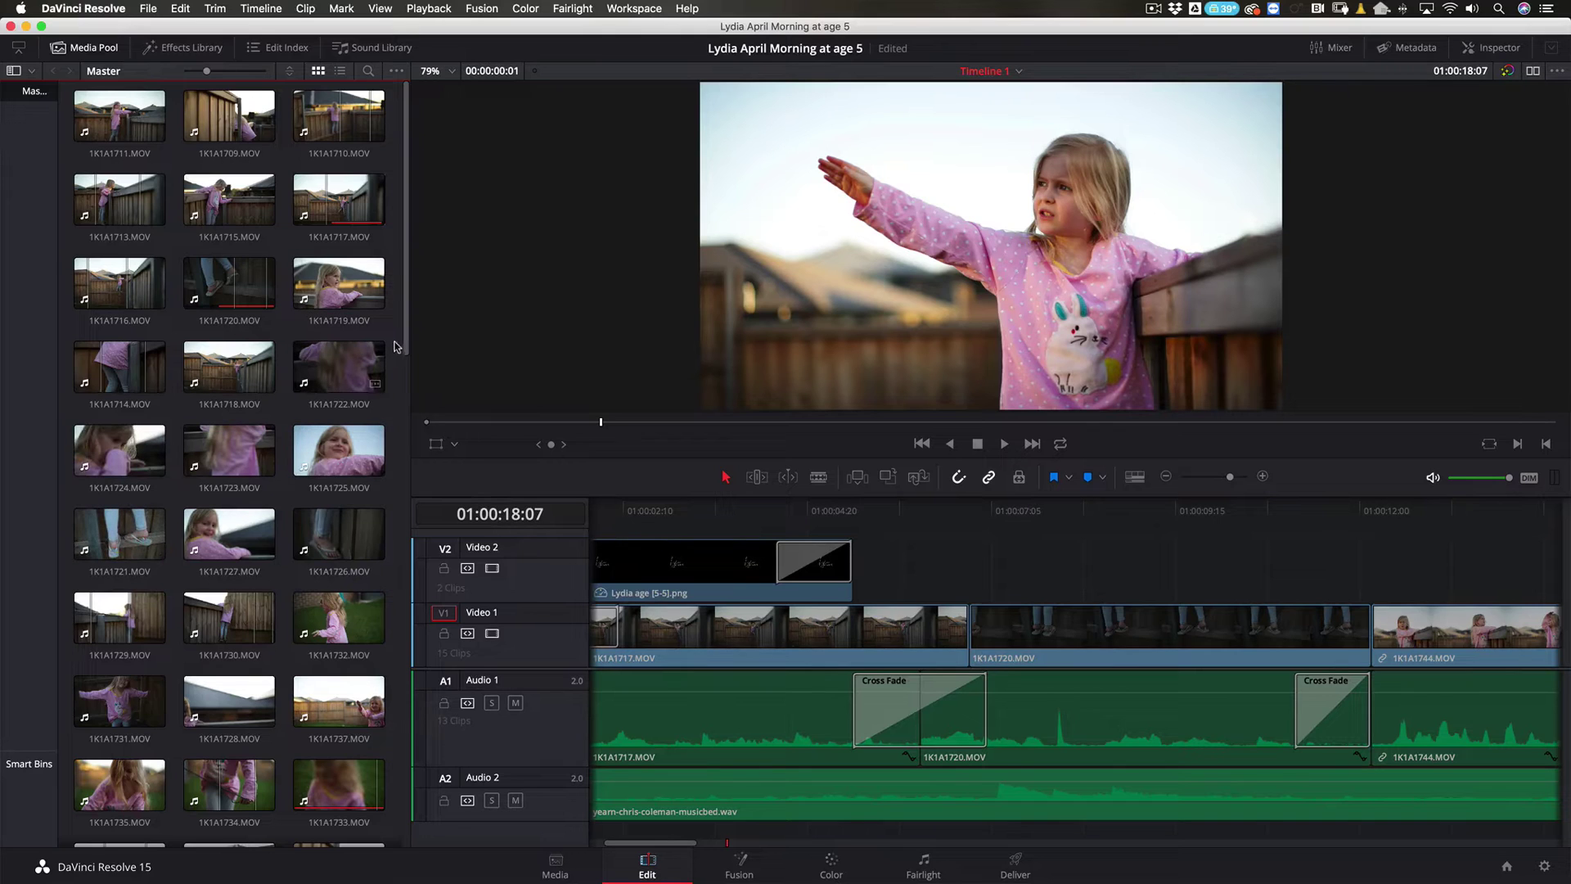
scroll(409, 339, down, 1)
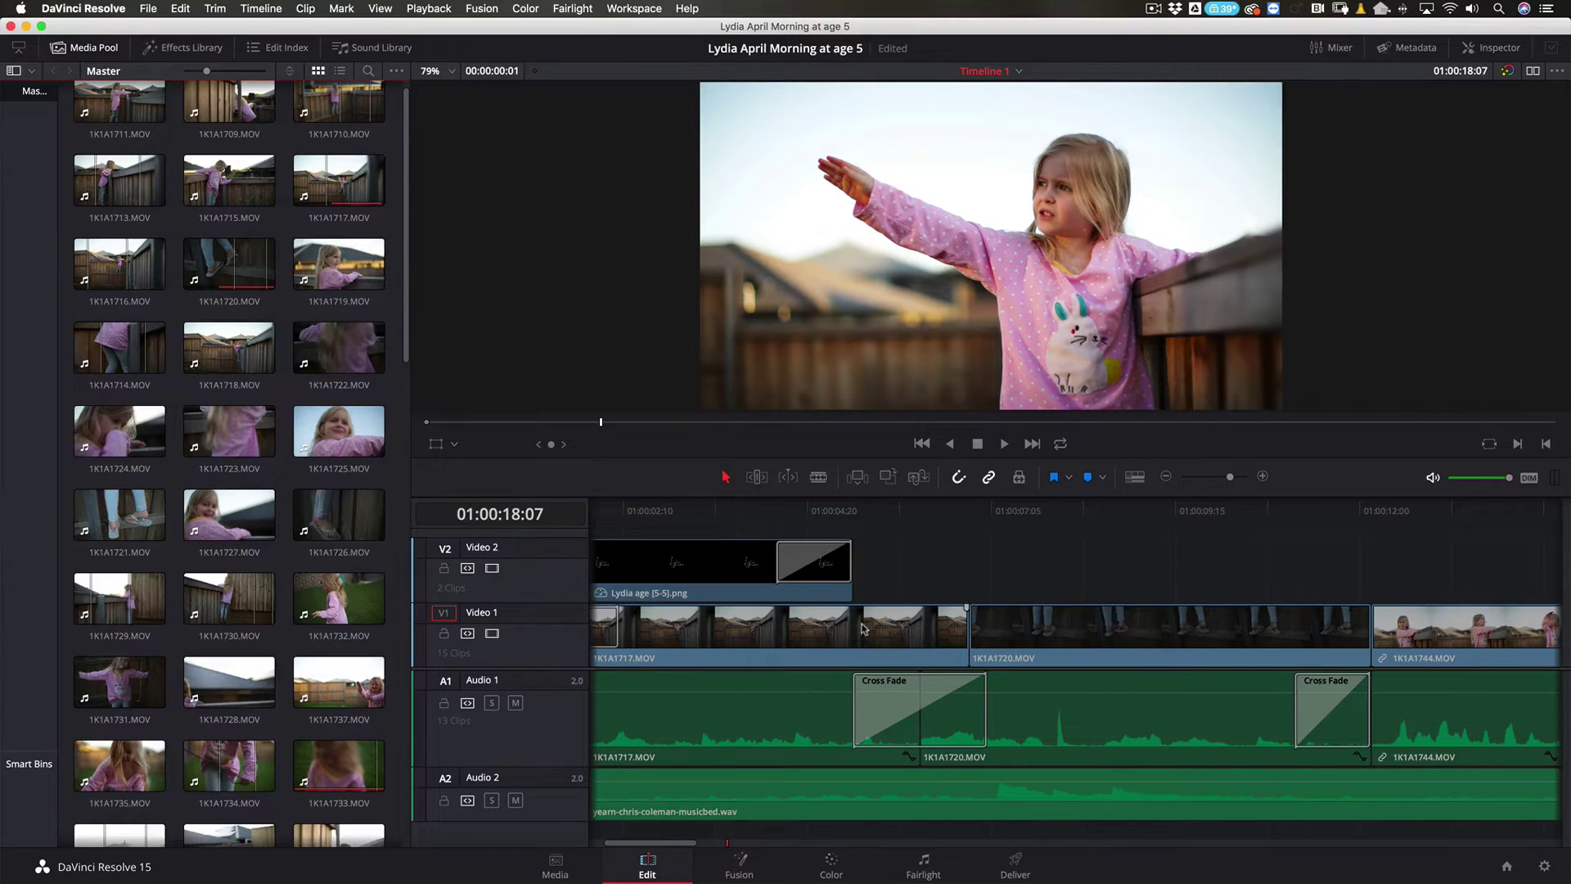
drag(661, 841, 635, 846)
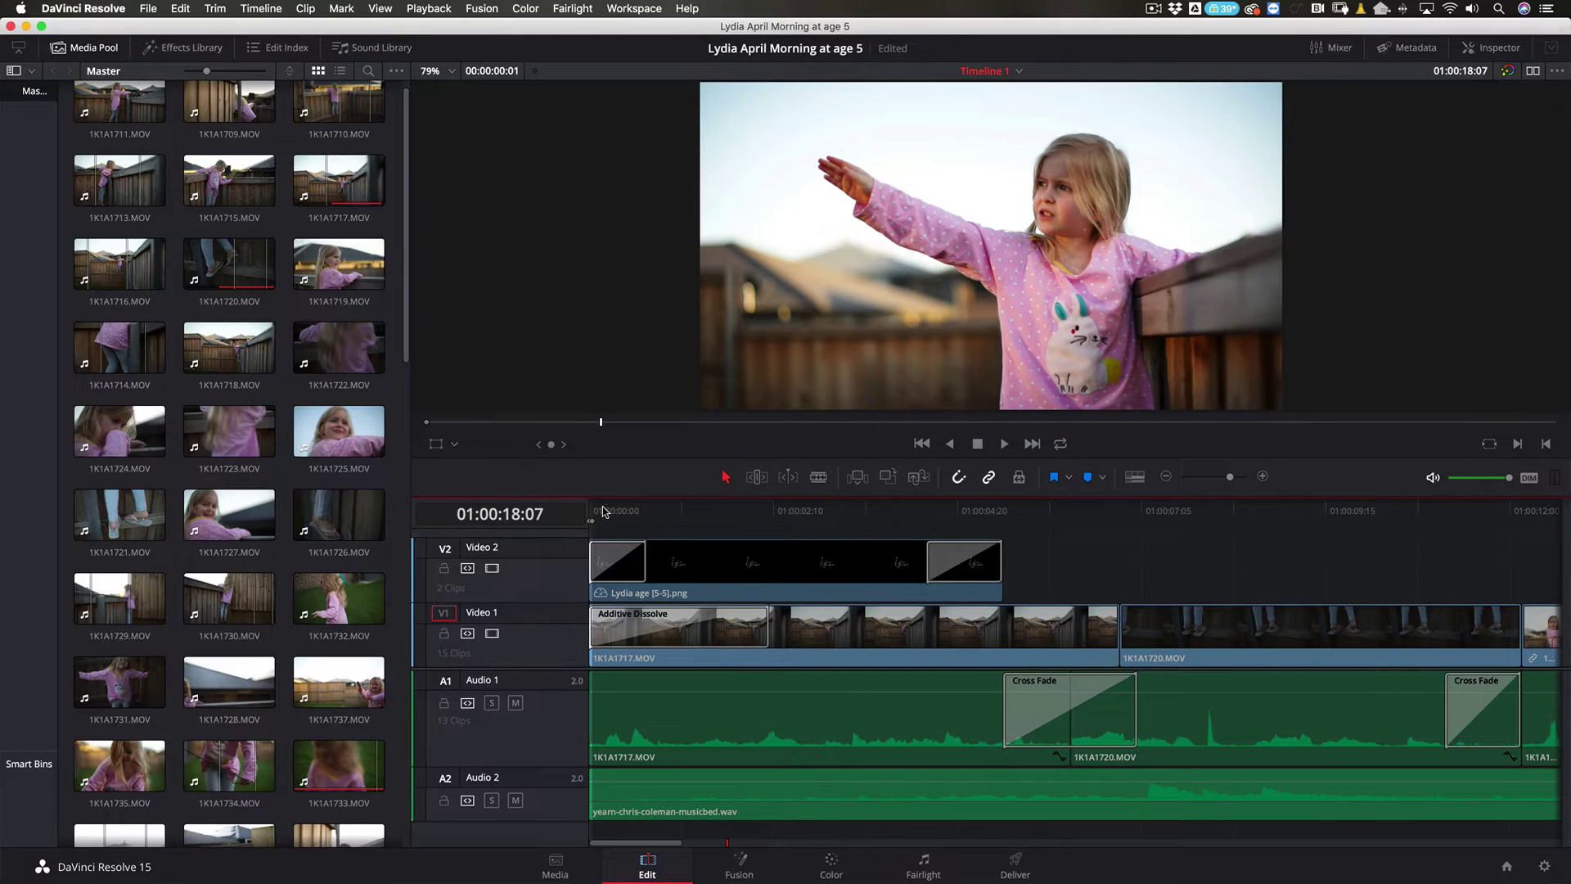
drag(608, 509, 946, 511)
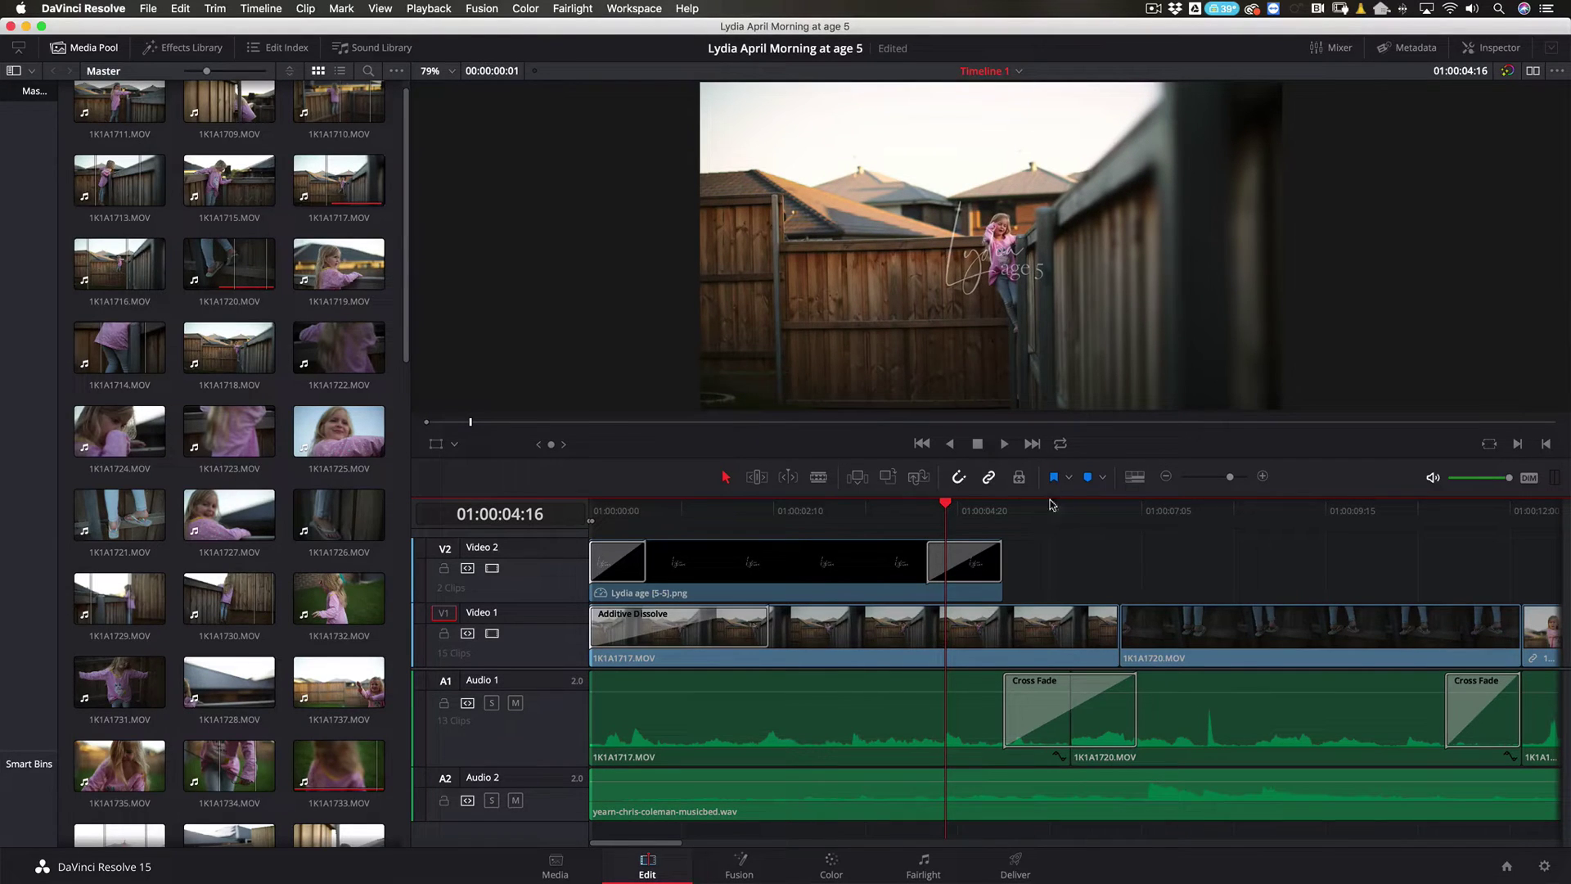
drag(947, 506, 1031, 513)
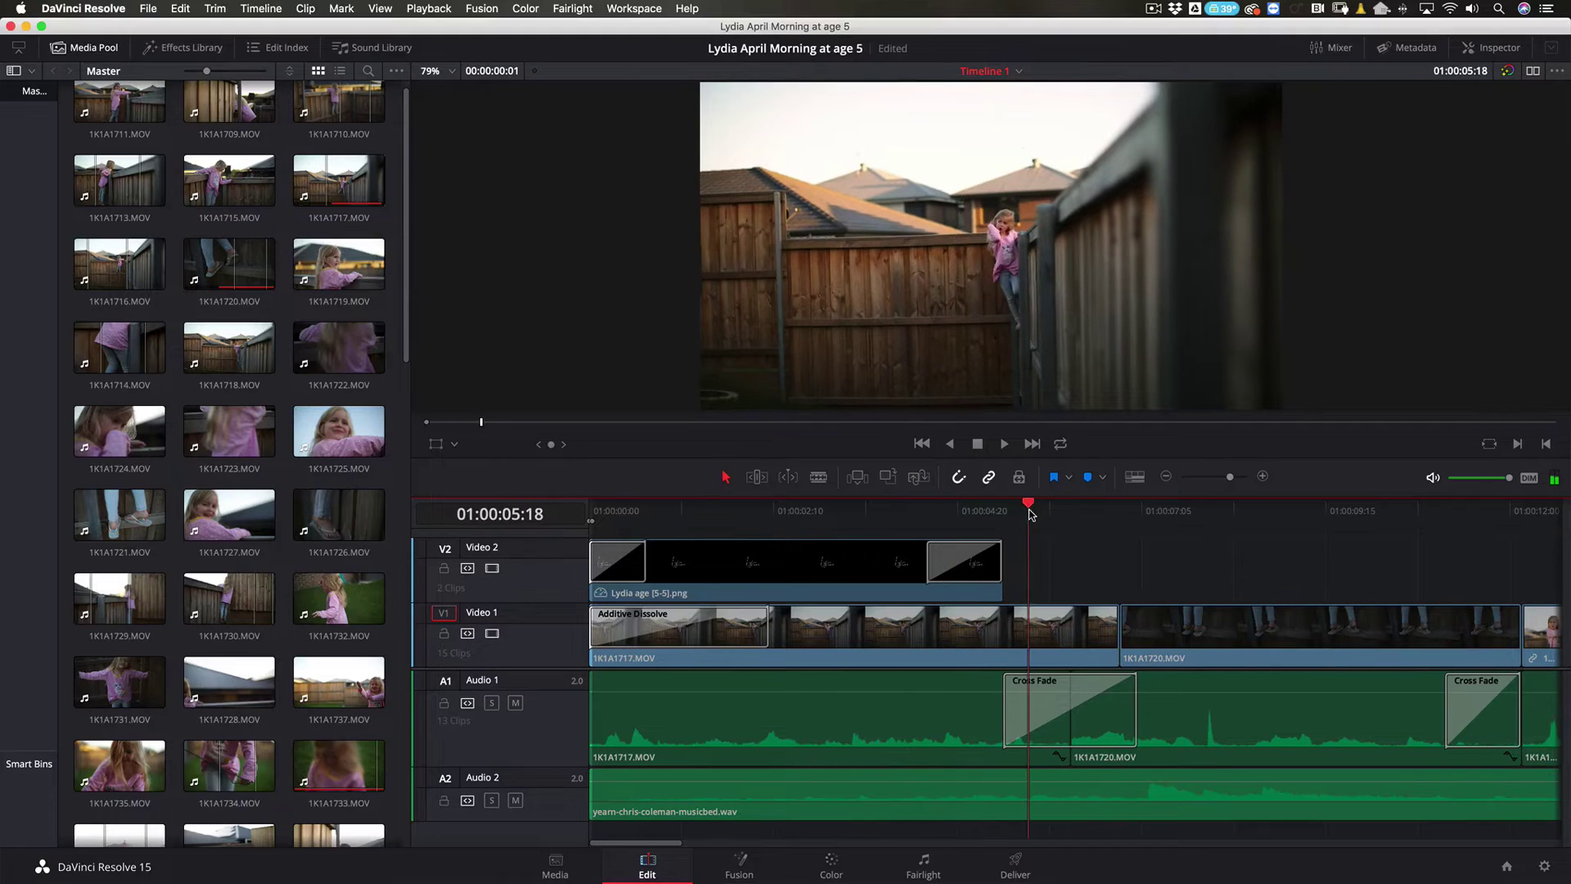
click(1543, 512)
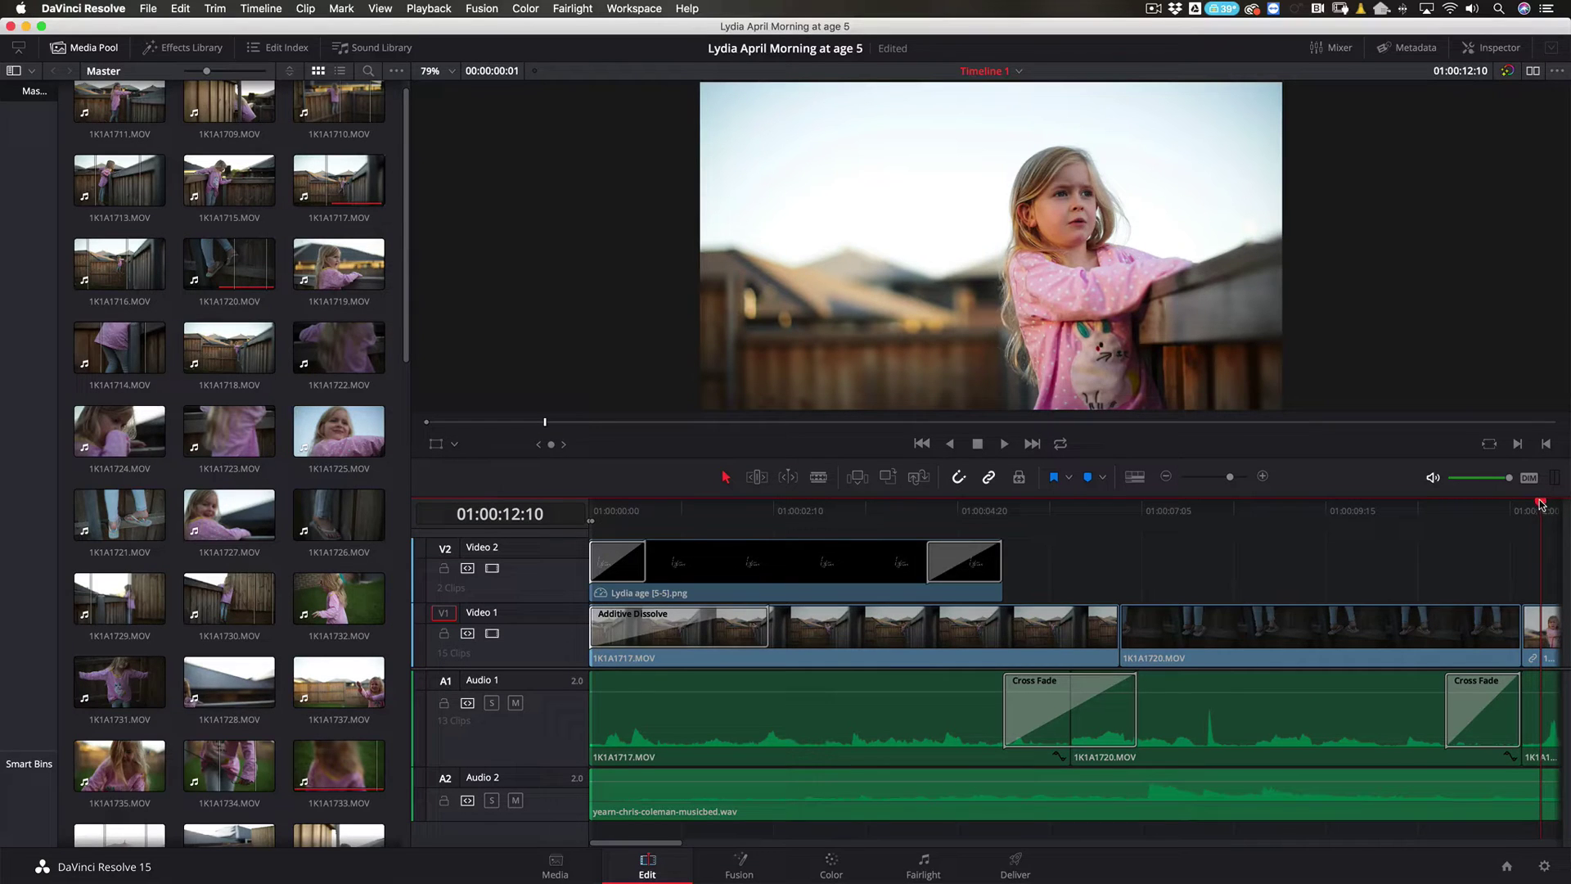
drag(1542, 504, 1071, 512)
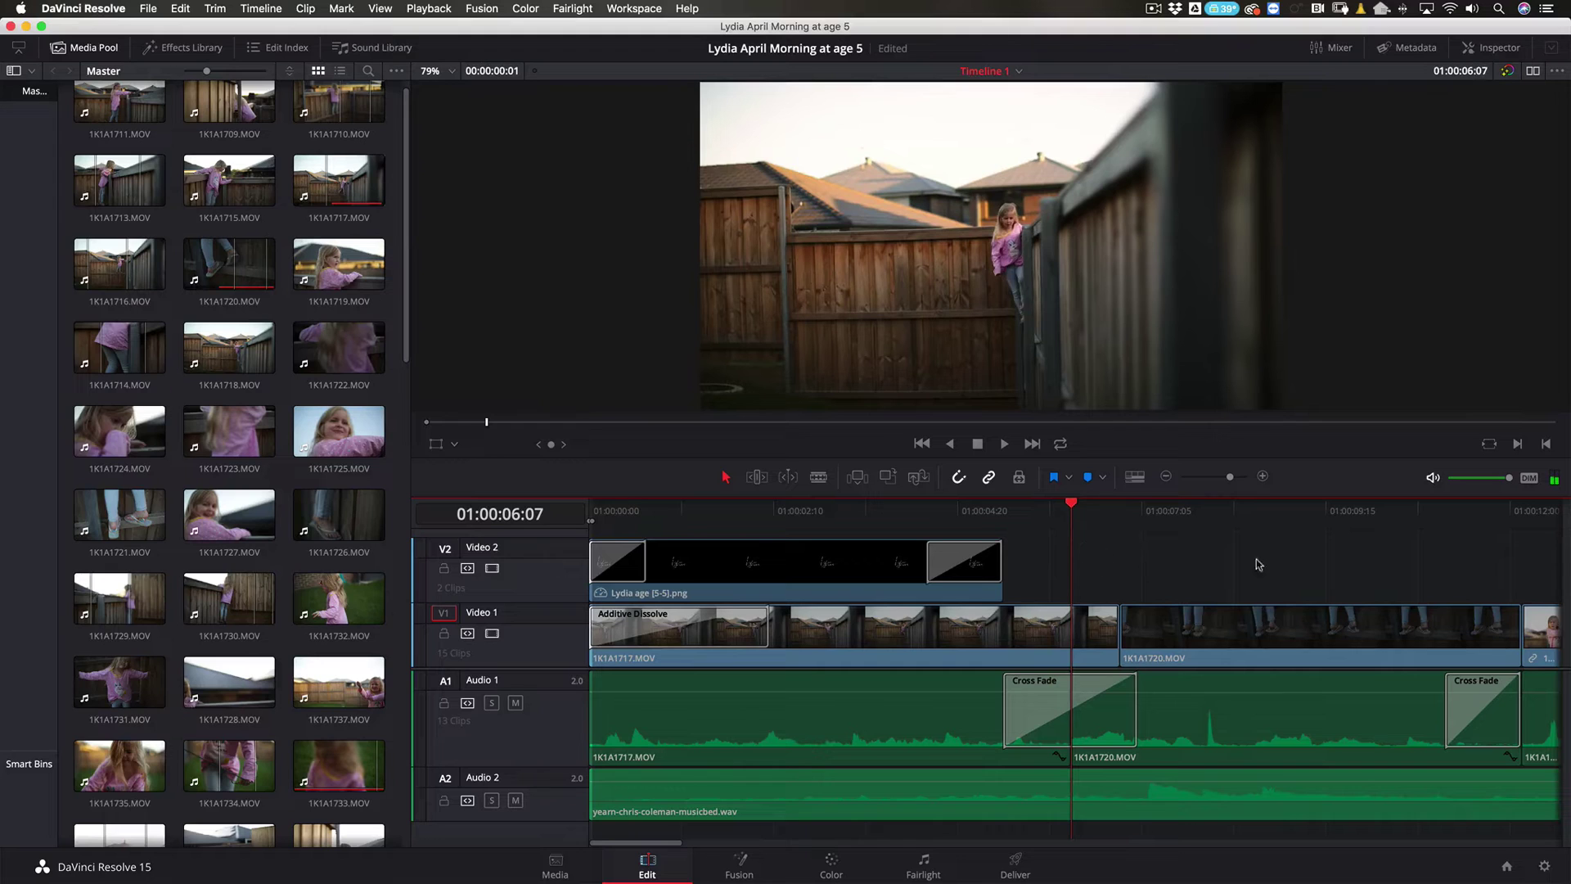
click(1542, 512)
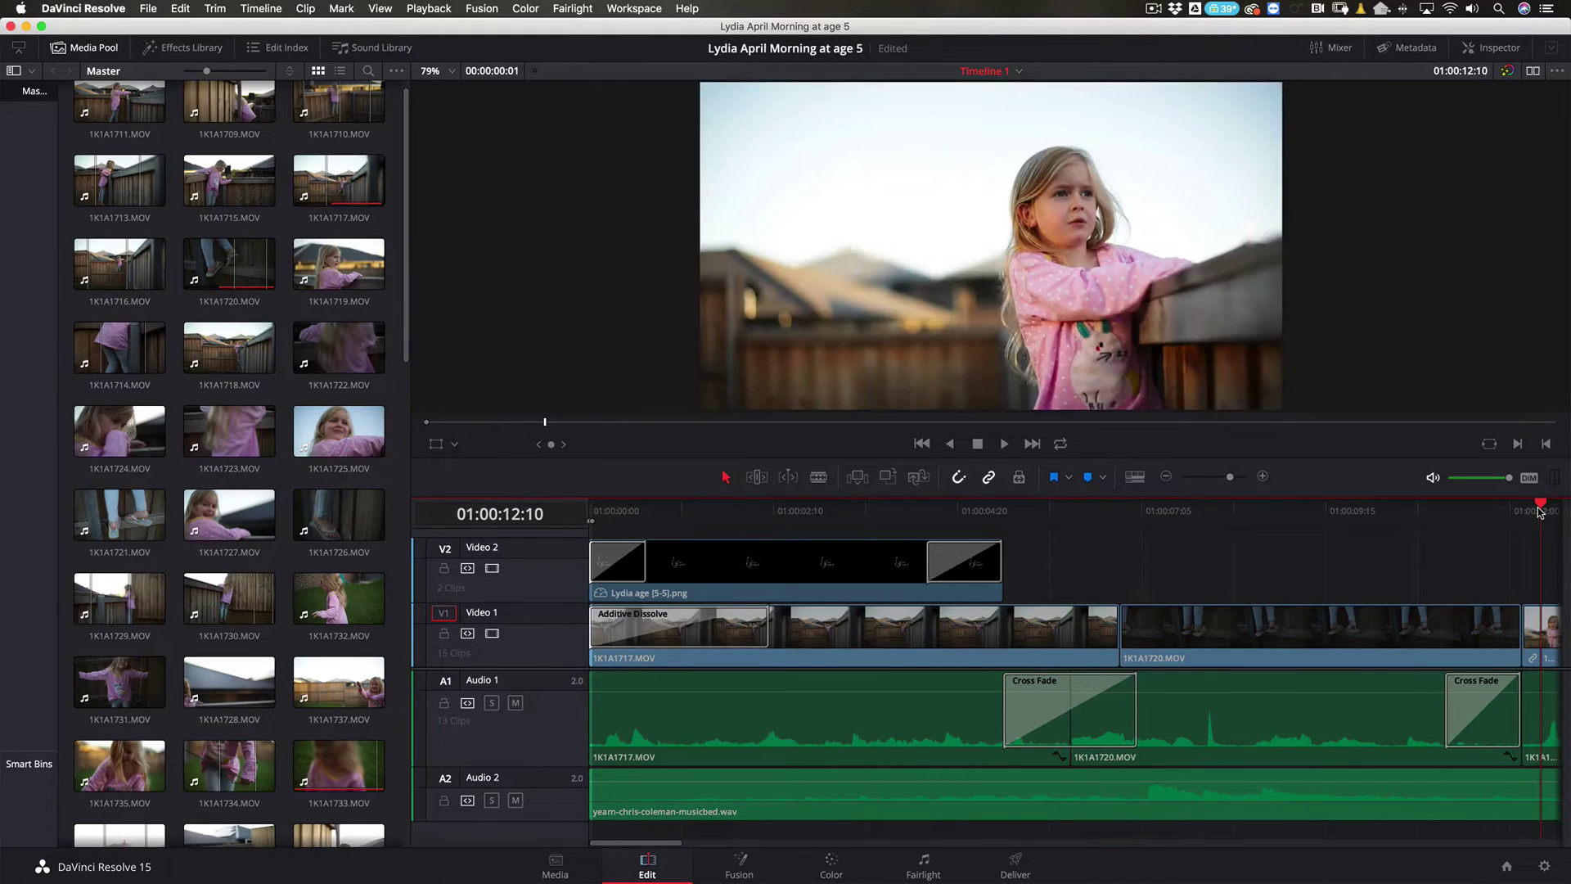
click(1071, 511)
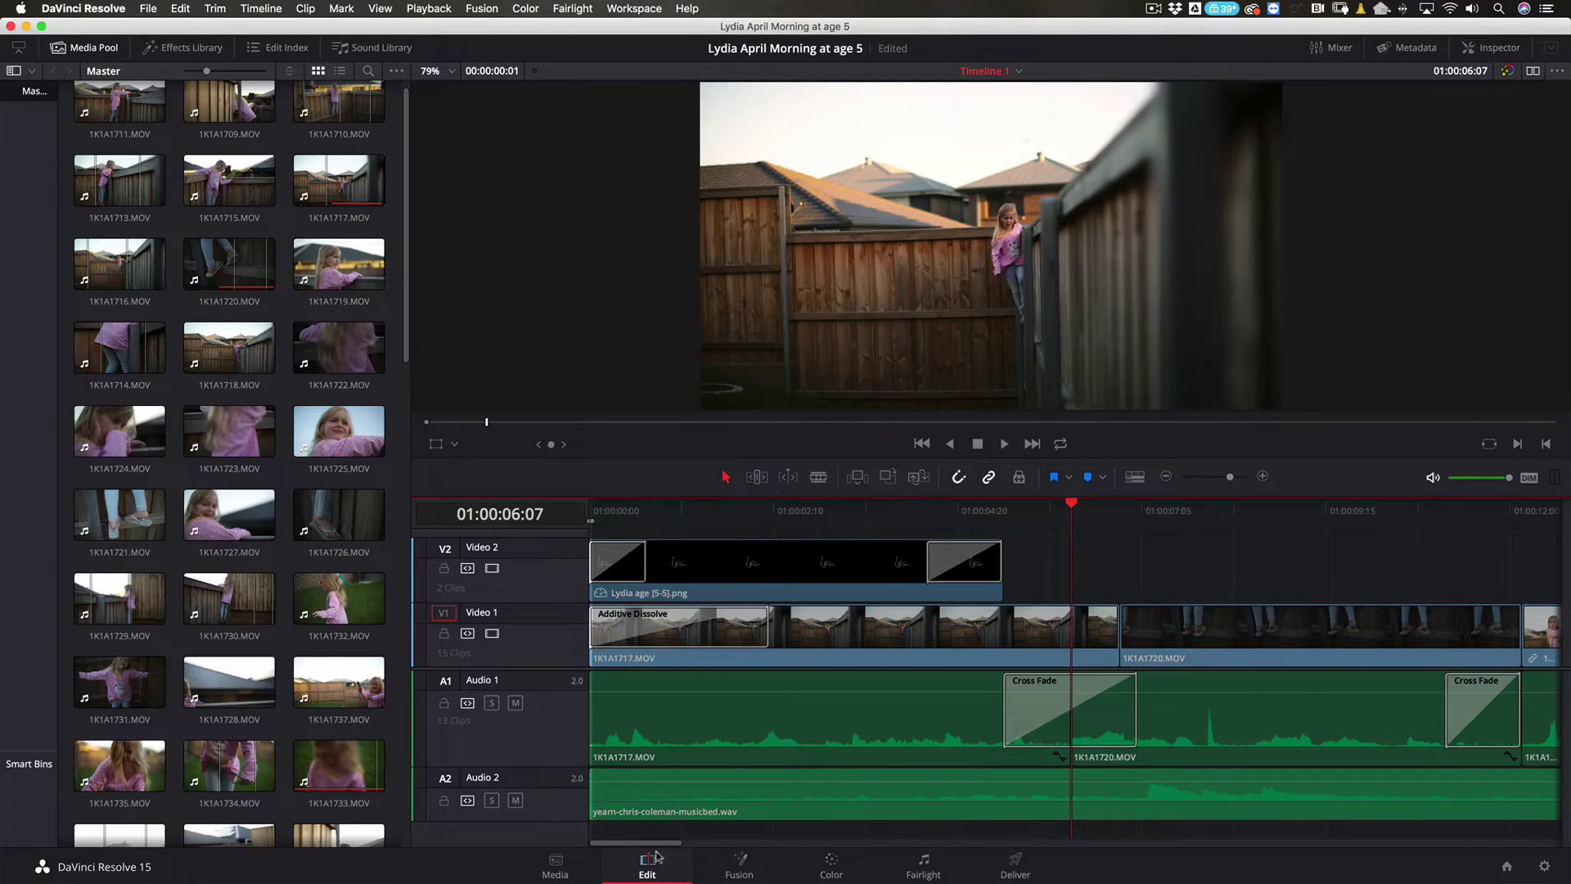
Examine the feet shot 1K1A1720.MOV, and play 1K1A1744.MOV from 01:00:14:00 to 01:00:21:23
drag(661, 848, 704, 849)
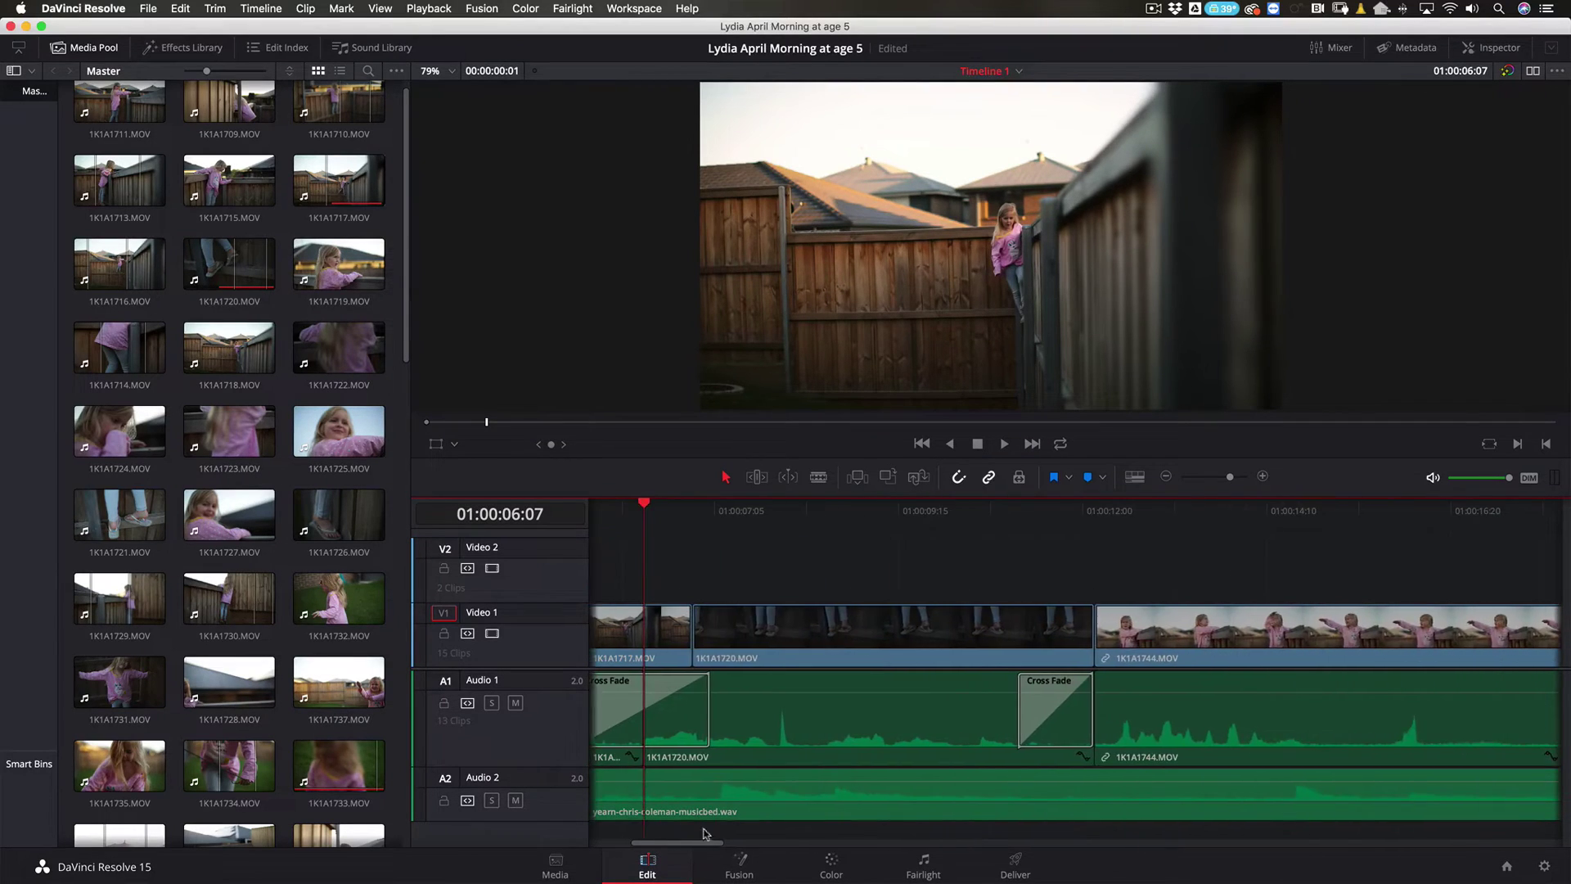
click(815, 509)
drag(819, 511, 837, 509)
click(1236, 509)
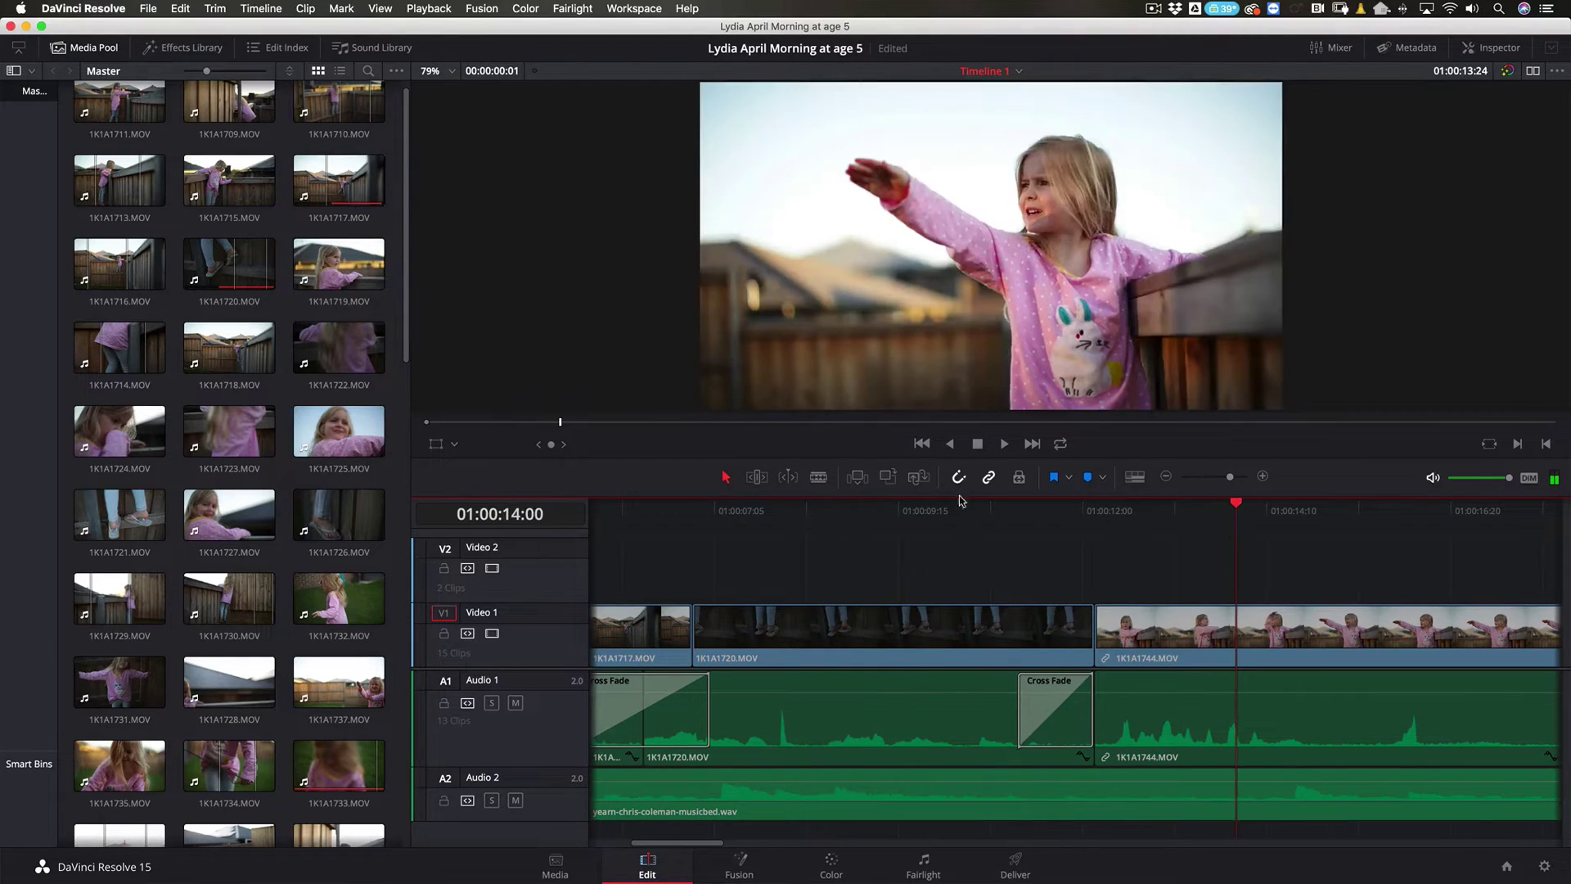
click(1003, 444)
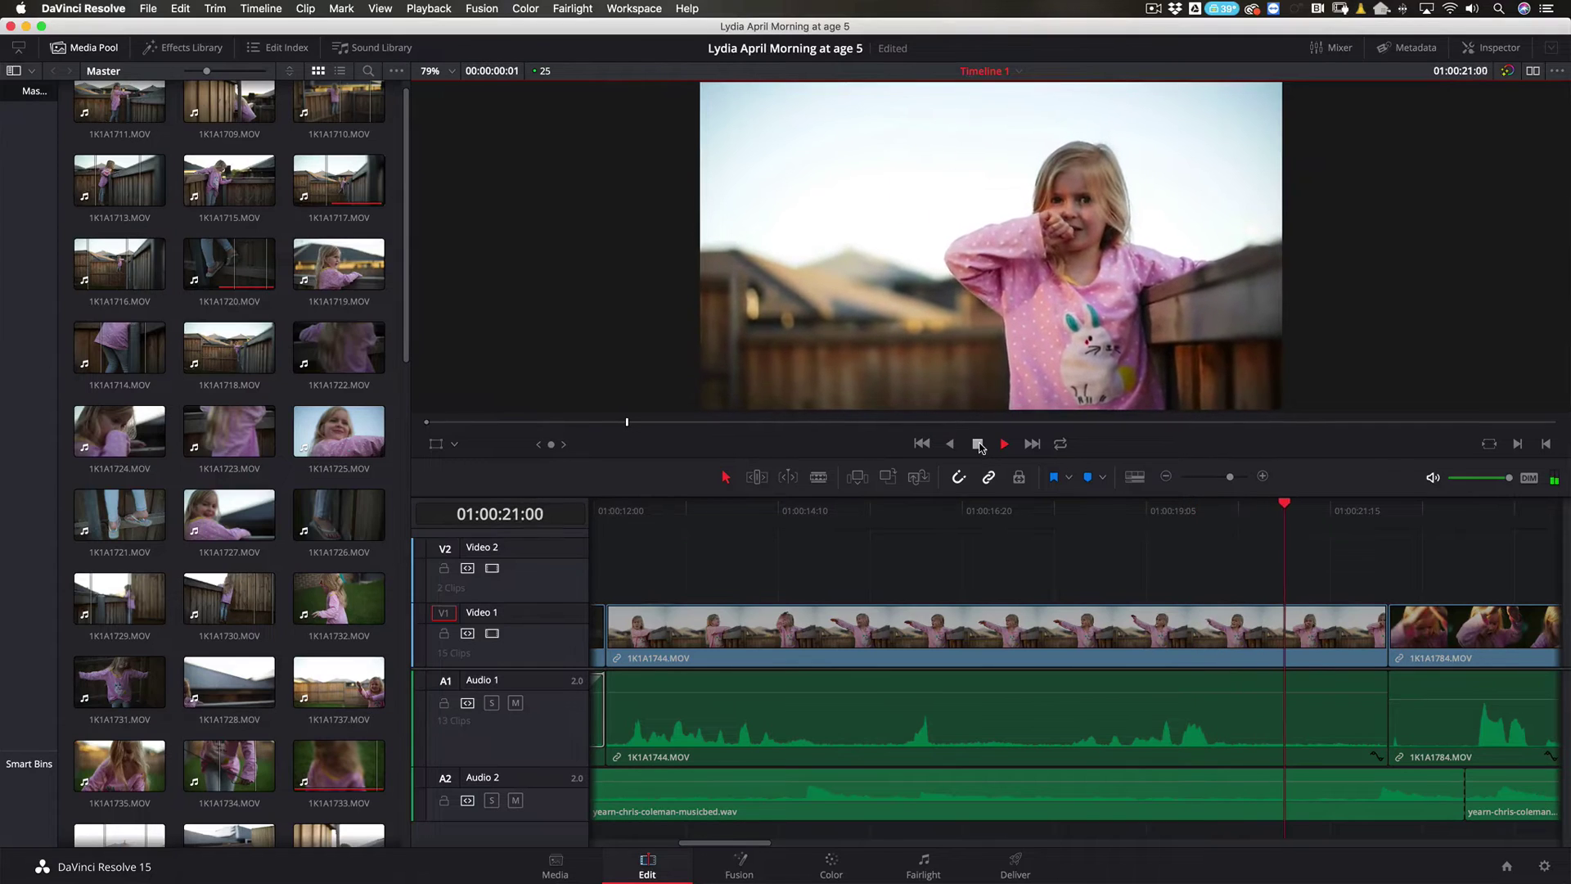
click(979, 445)
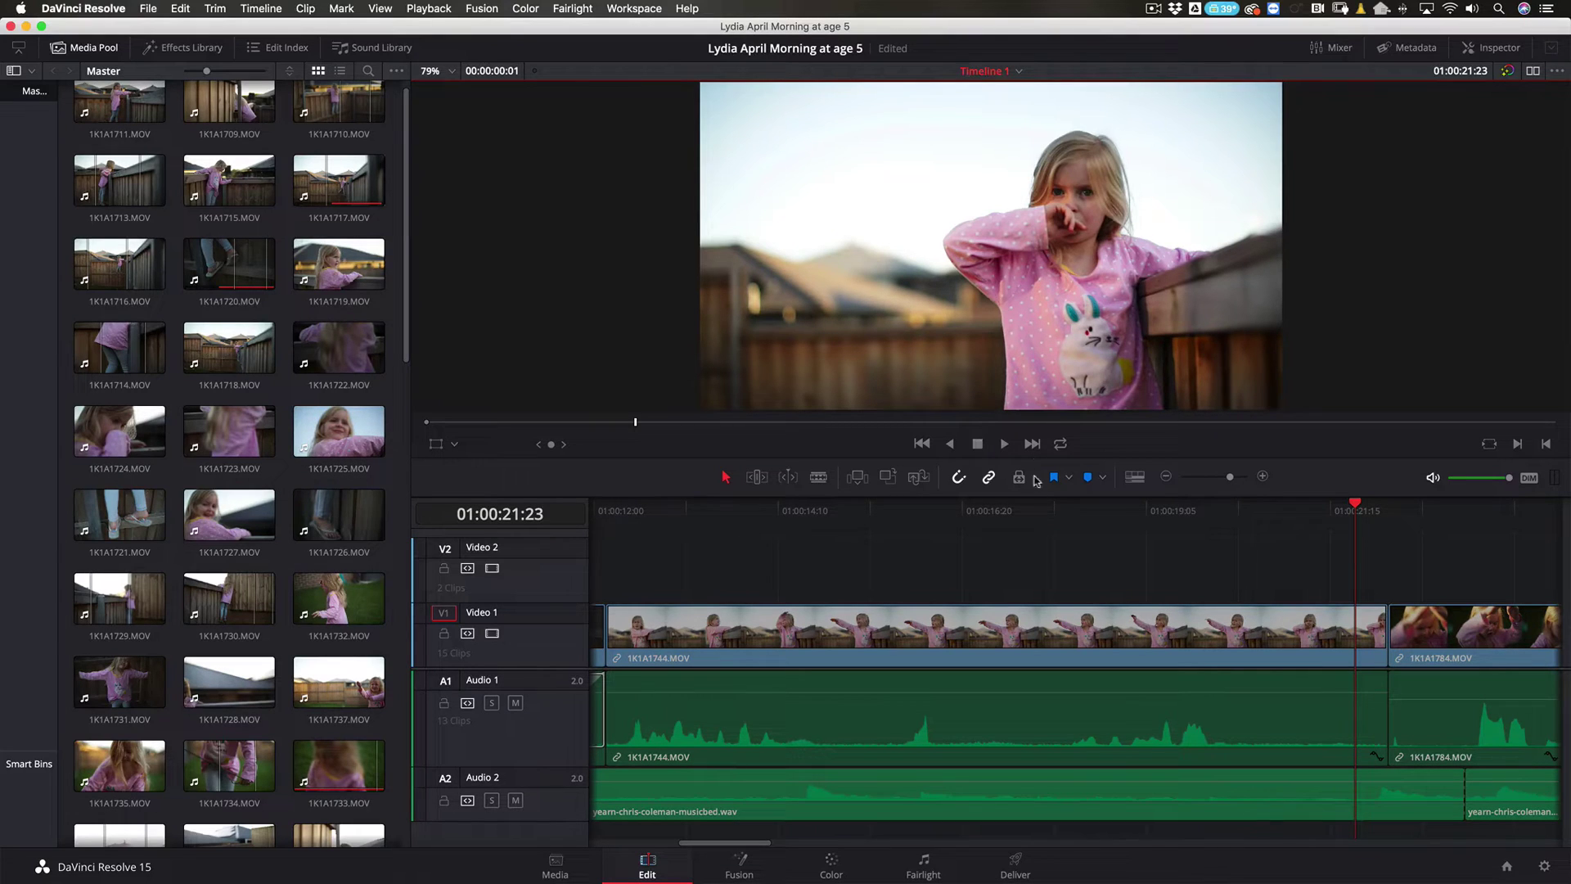
Play on through 1K1A1784.MOV and the following shots, pausing at 01:00:33:08 and 01:00:39:12 and stopping at 01:00:51:08
click(1004, 443)
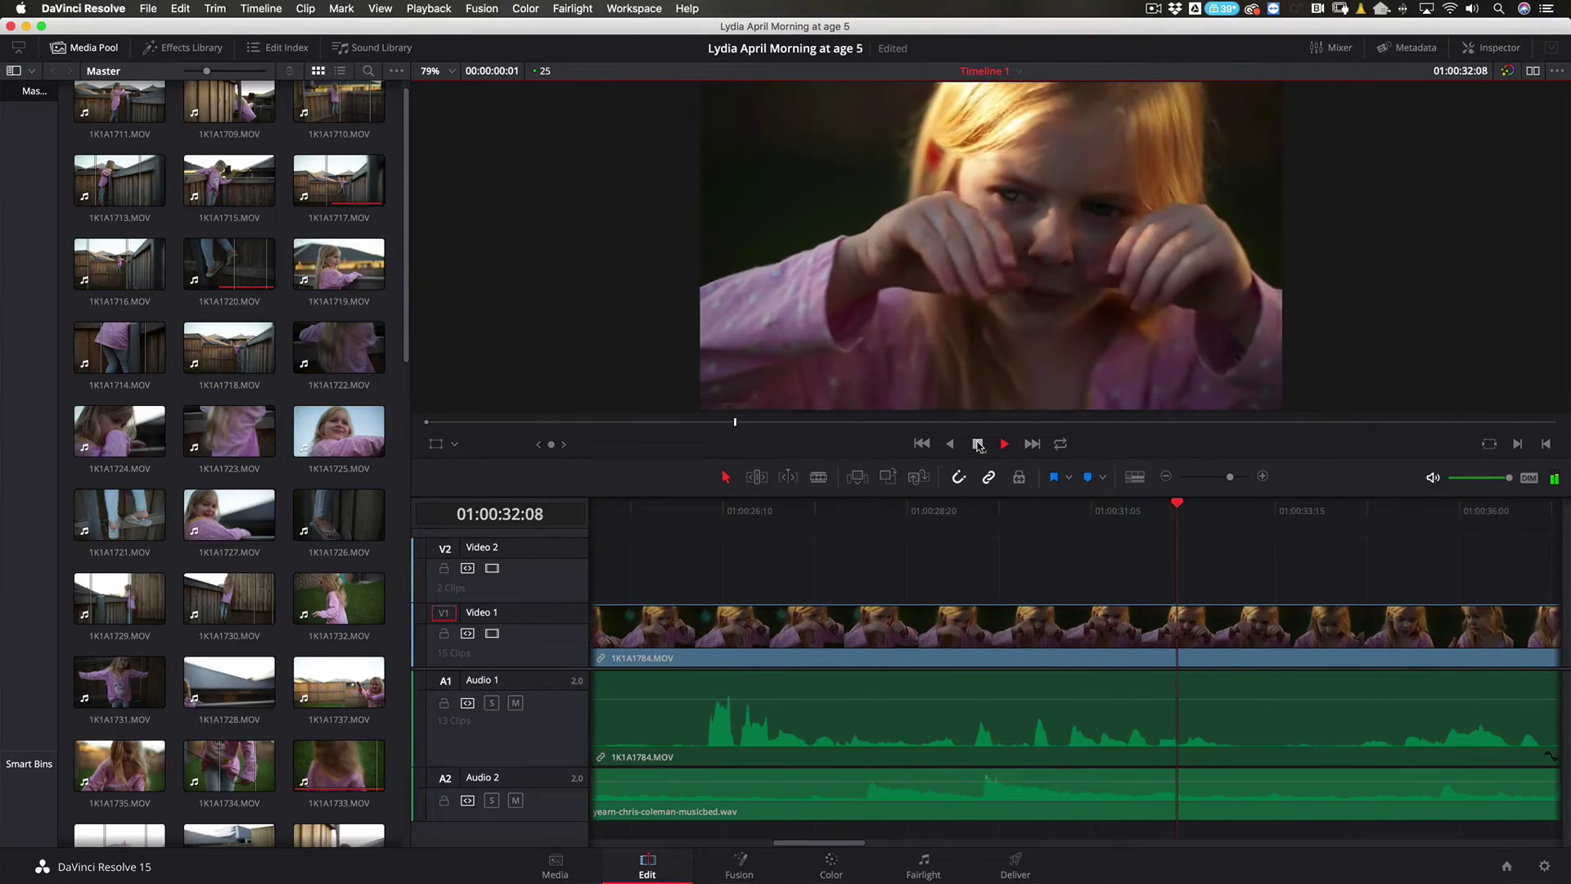
click(977, 444)
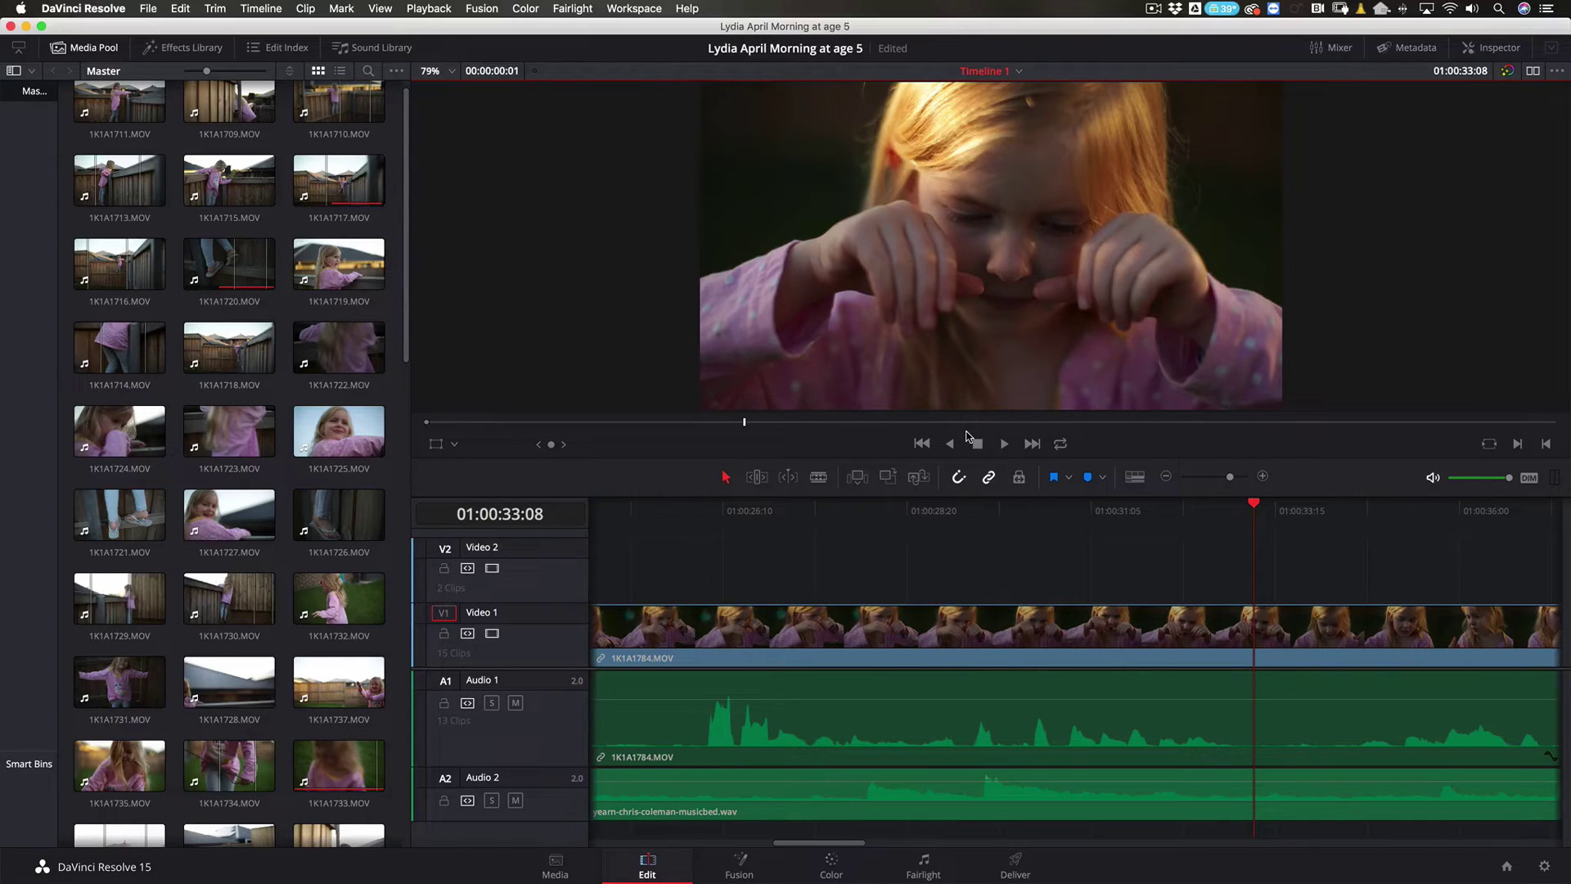
key(space)
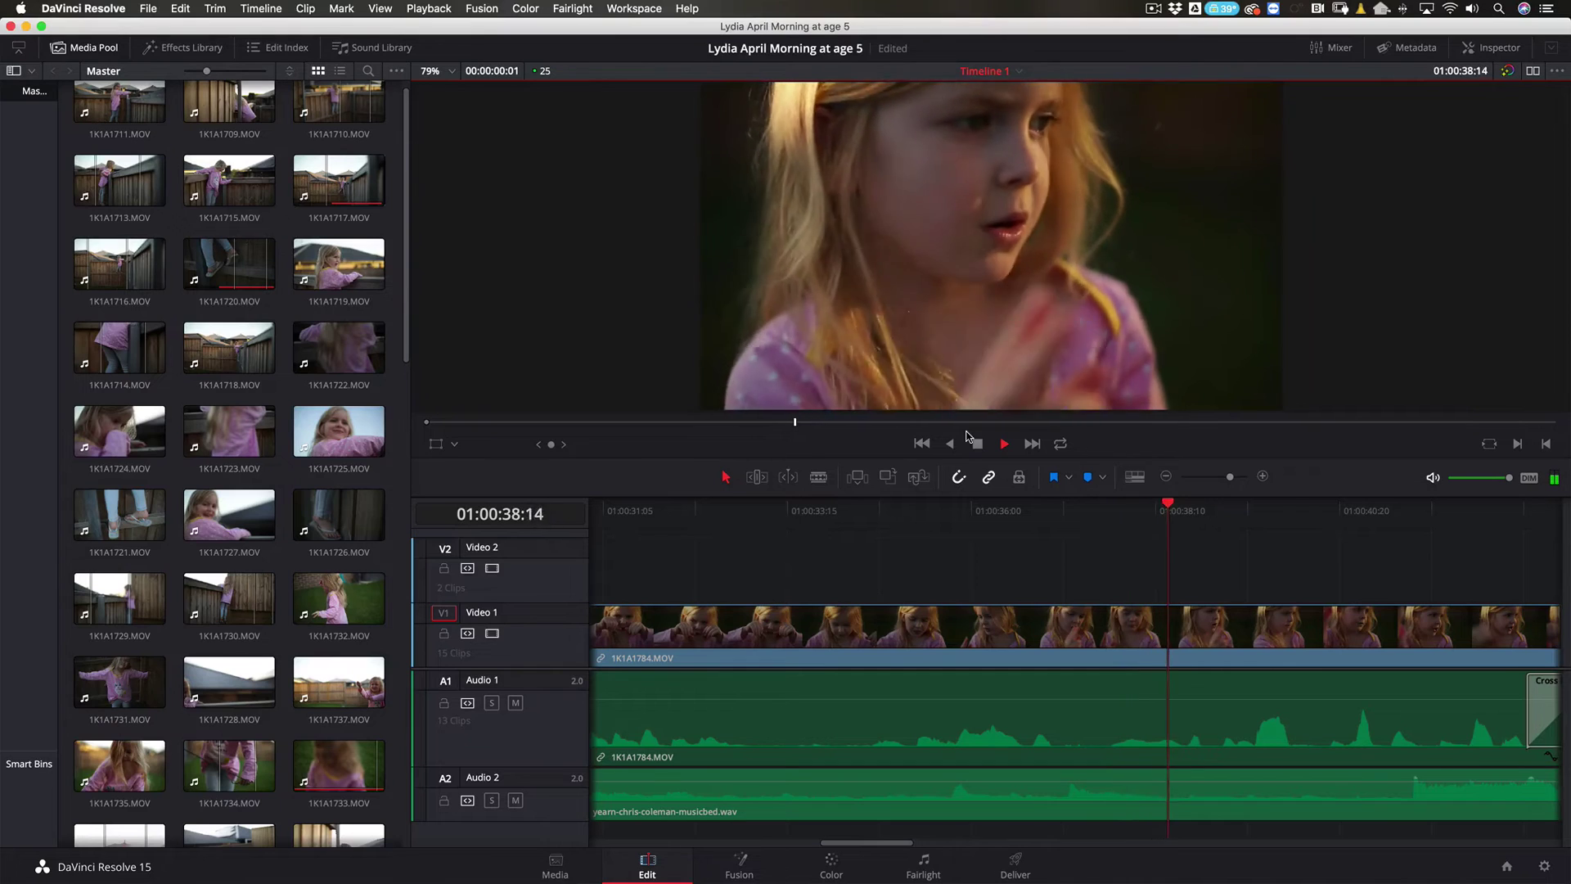
key(space)
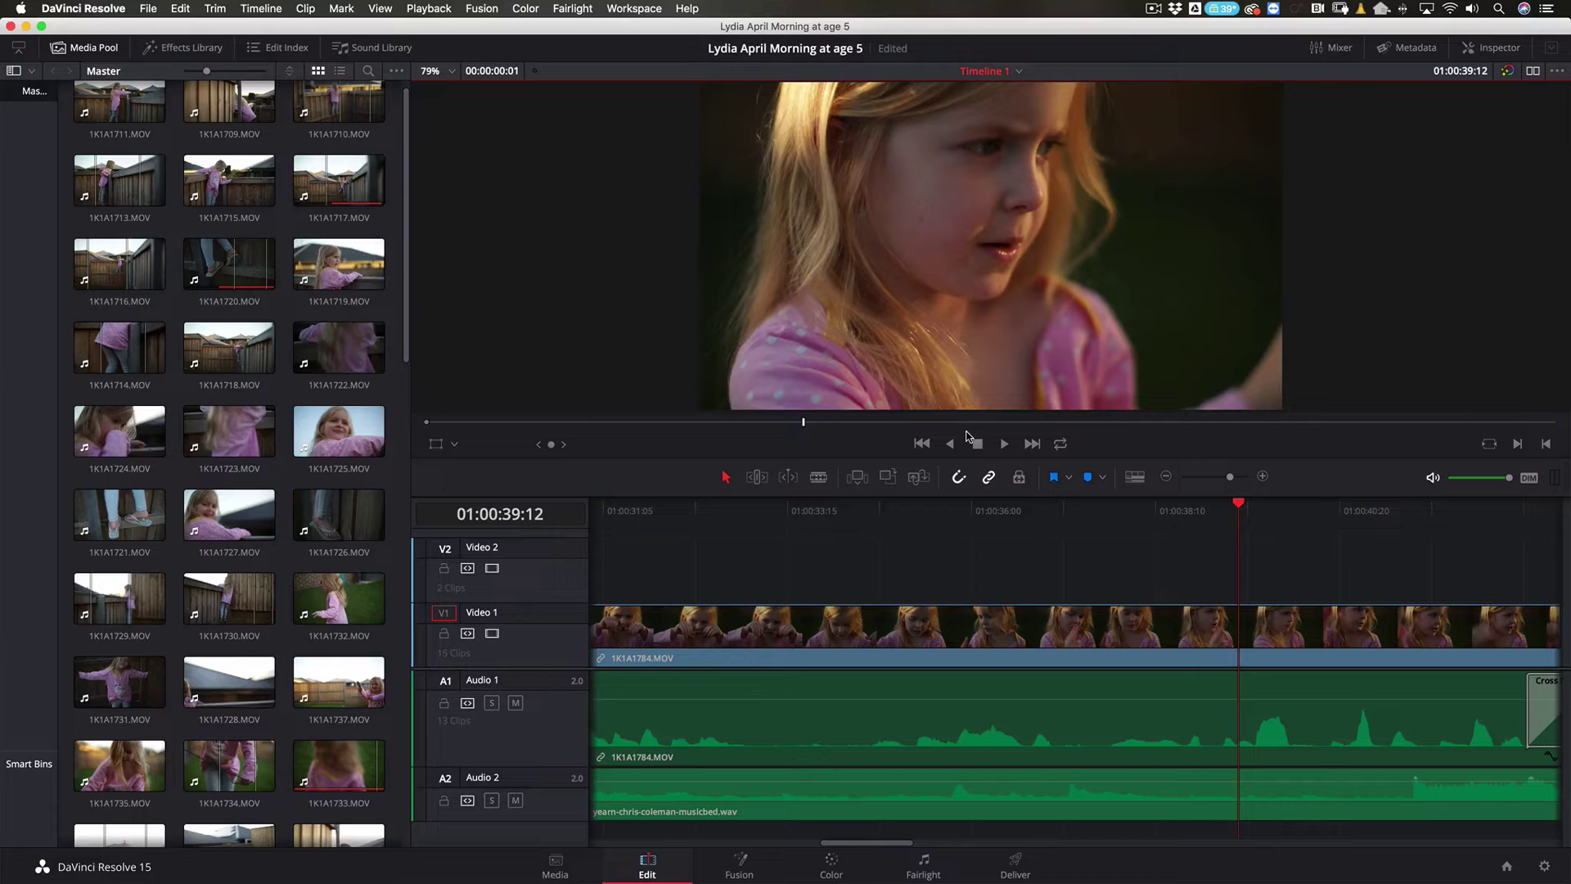
key(space)
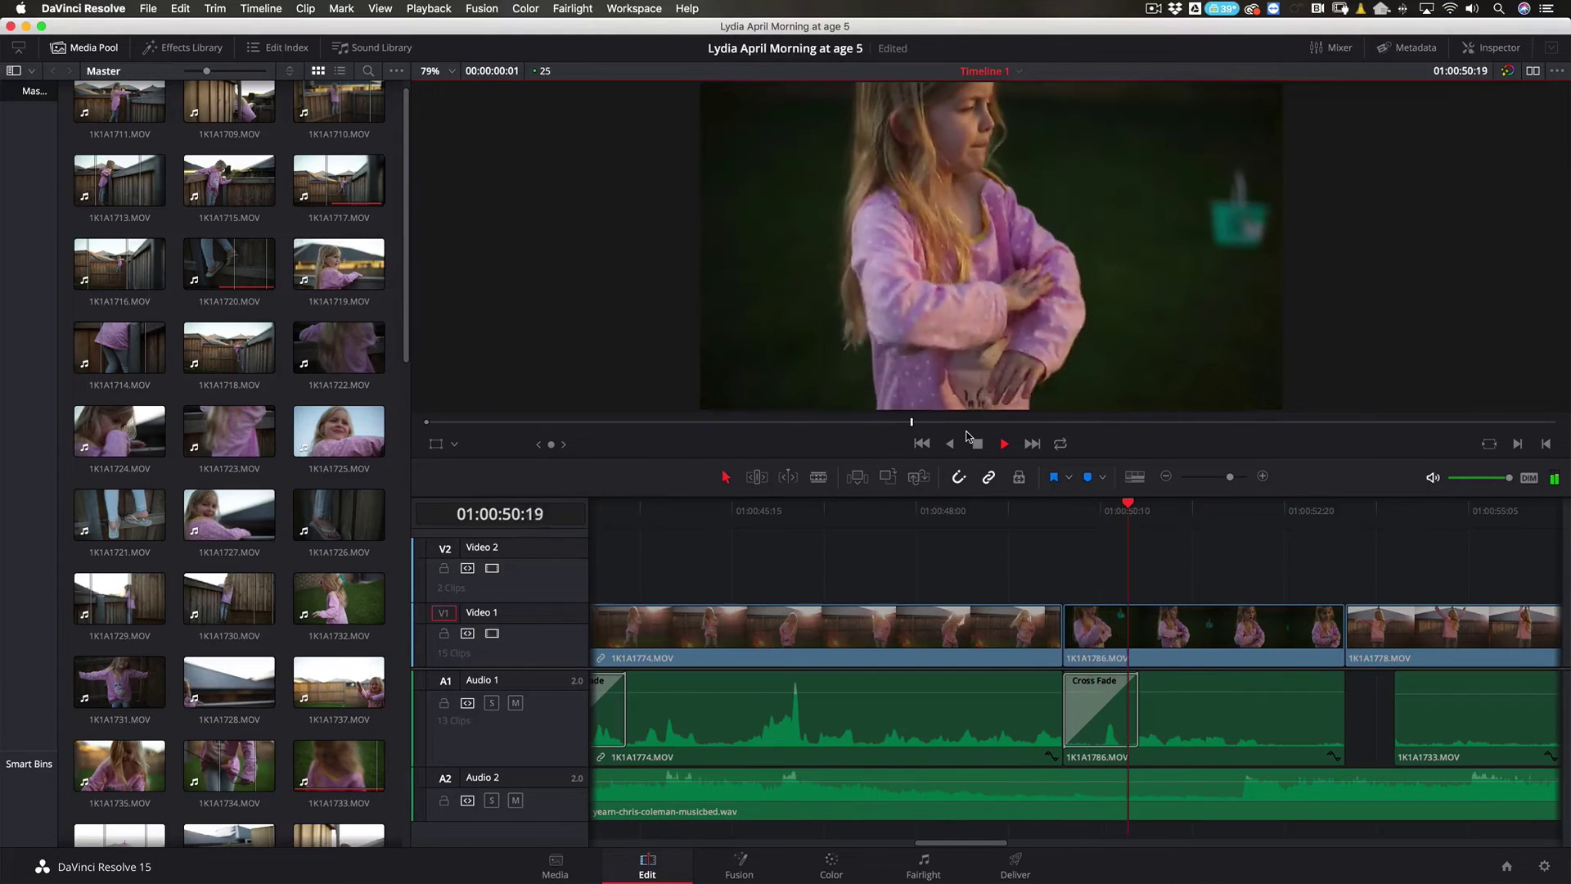
click(968, 437)
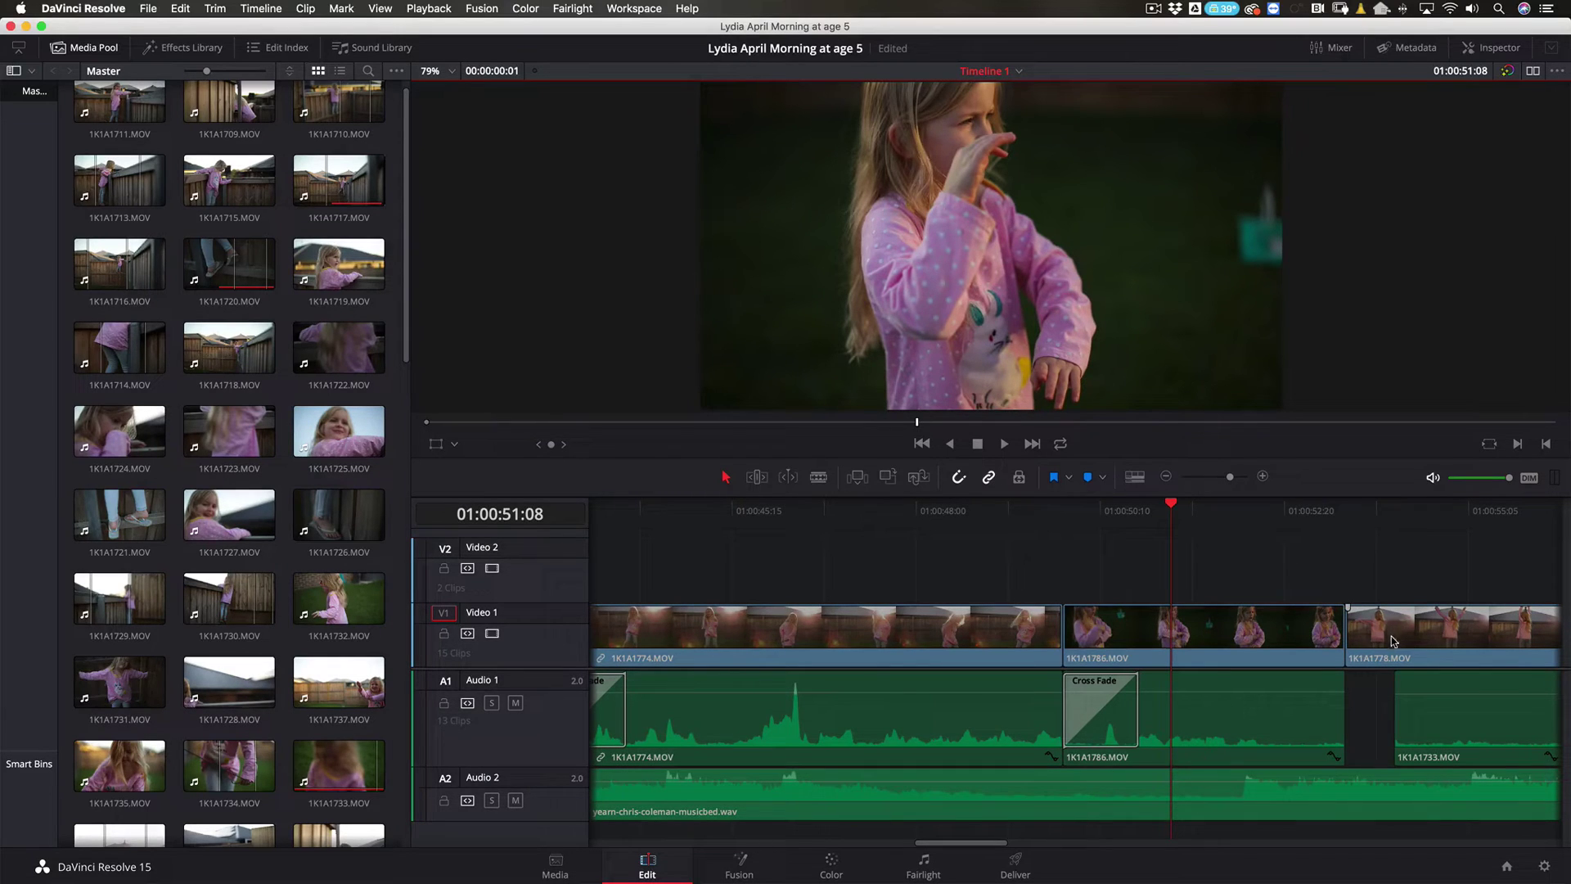
Compare shots 1K1A1774.MOV, 1K1A1786.MOV and 1K1A1778.MOV by moving the playhead back and forth between 01:00:49:00 and 01:00:54:17
mouse_move(954, 843)
mouse_down()
mouse_move(977, 848)
mouse_move(962, 849)
mouse_up()
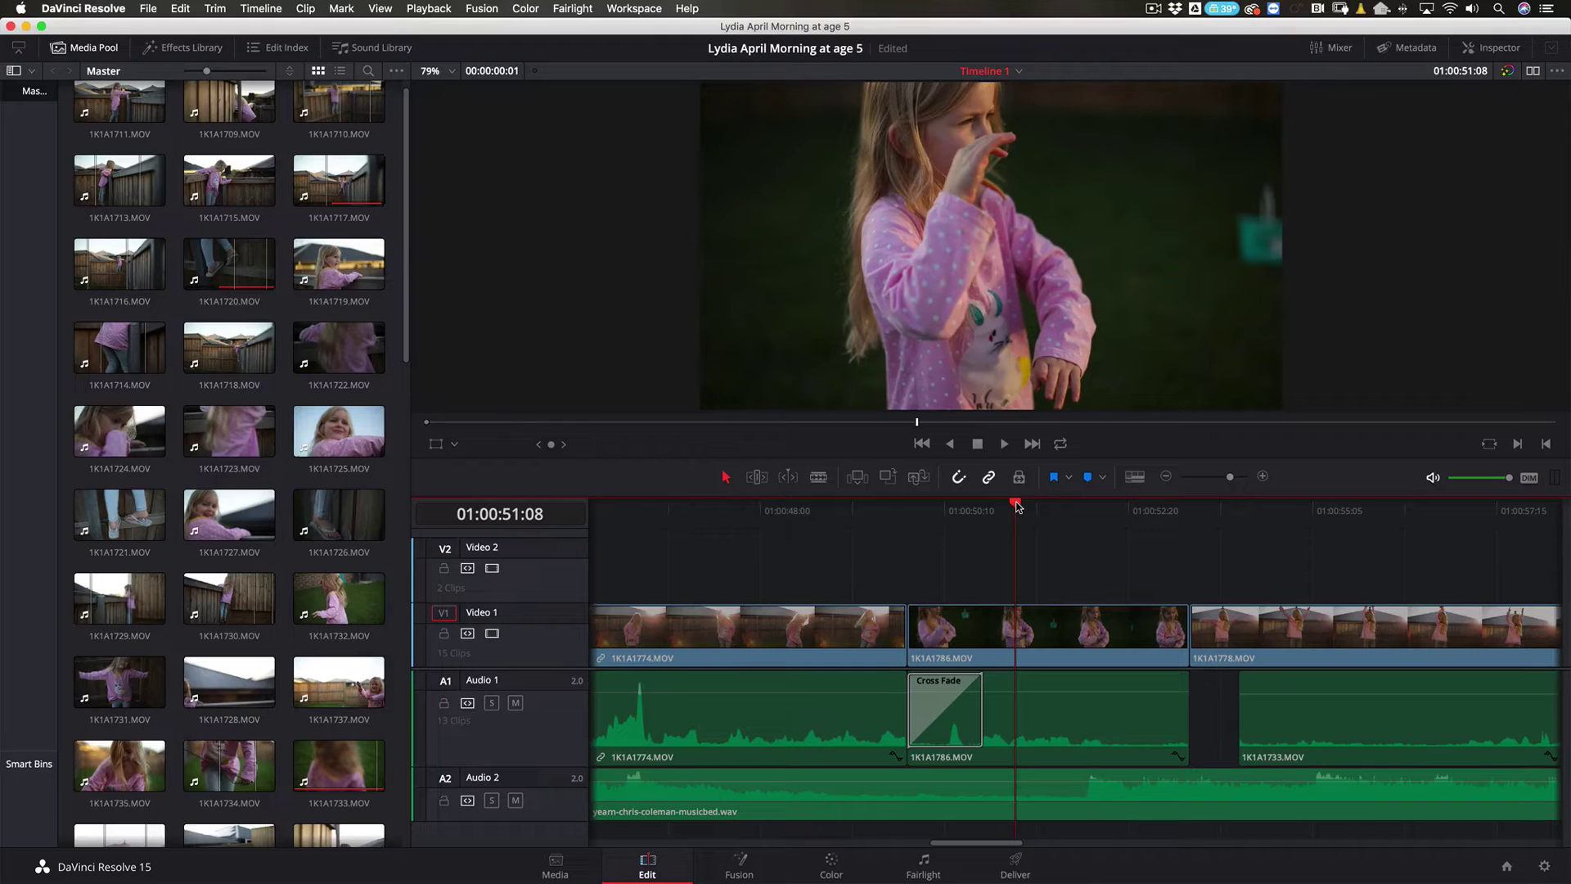
drag(1016, 507, 879, 515)
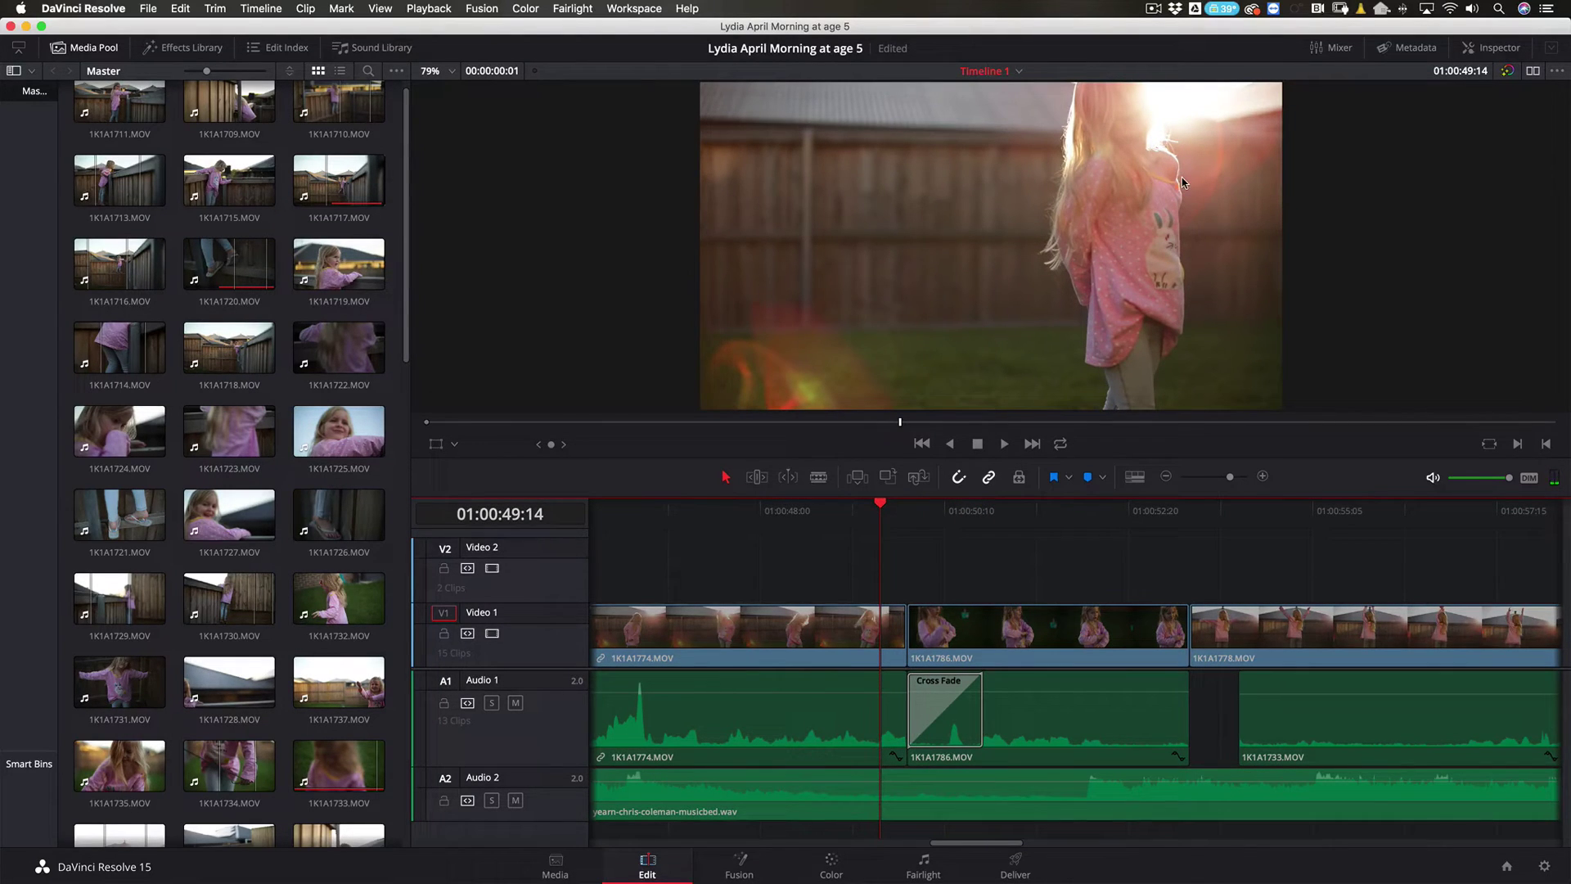
drag(879, 505, 1269, 516)
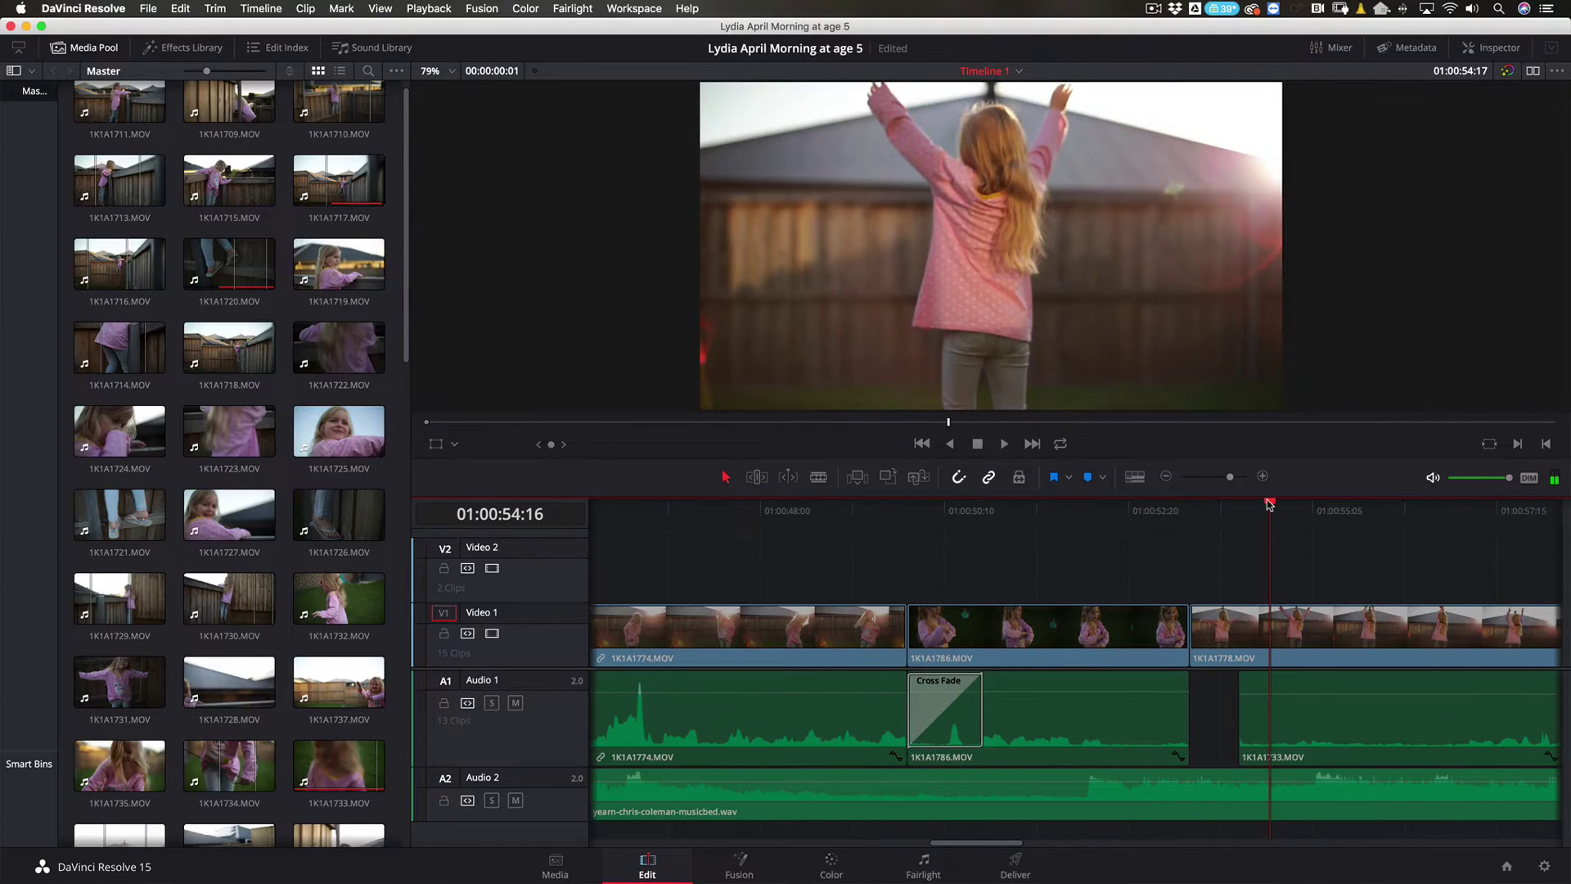
drag(1264, 506, 1259, 508)
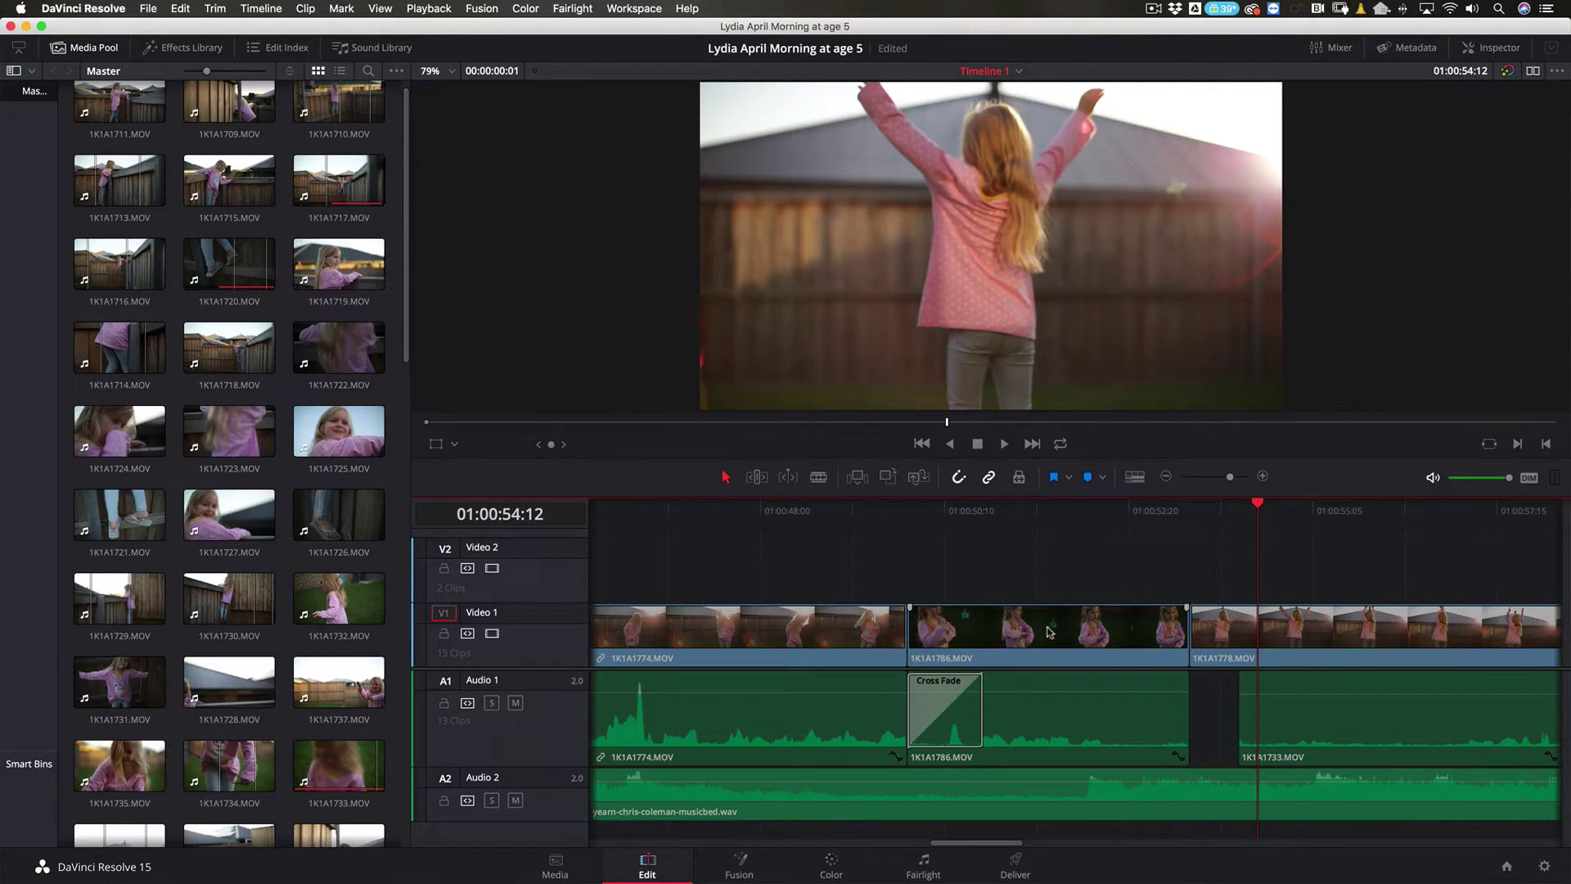
drag(1257, 504, 1020, 596)
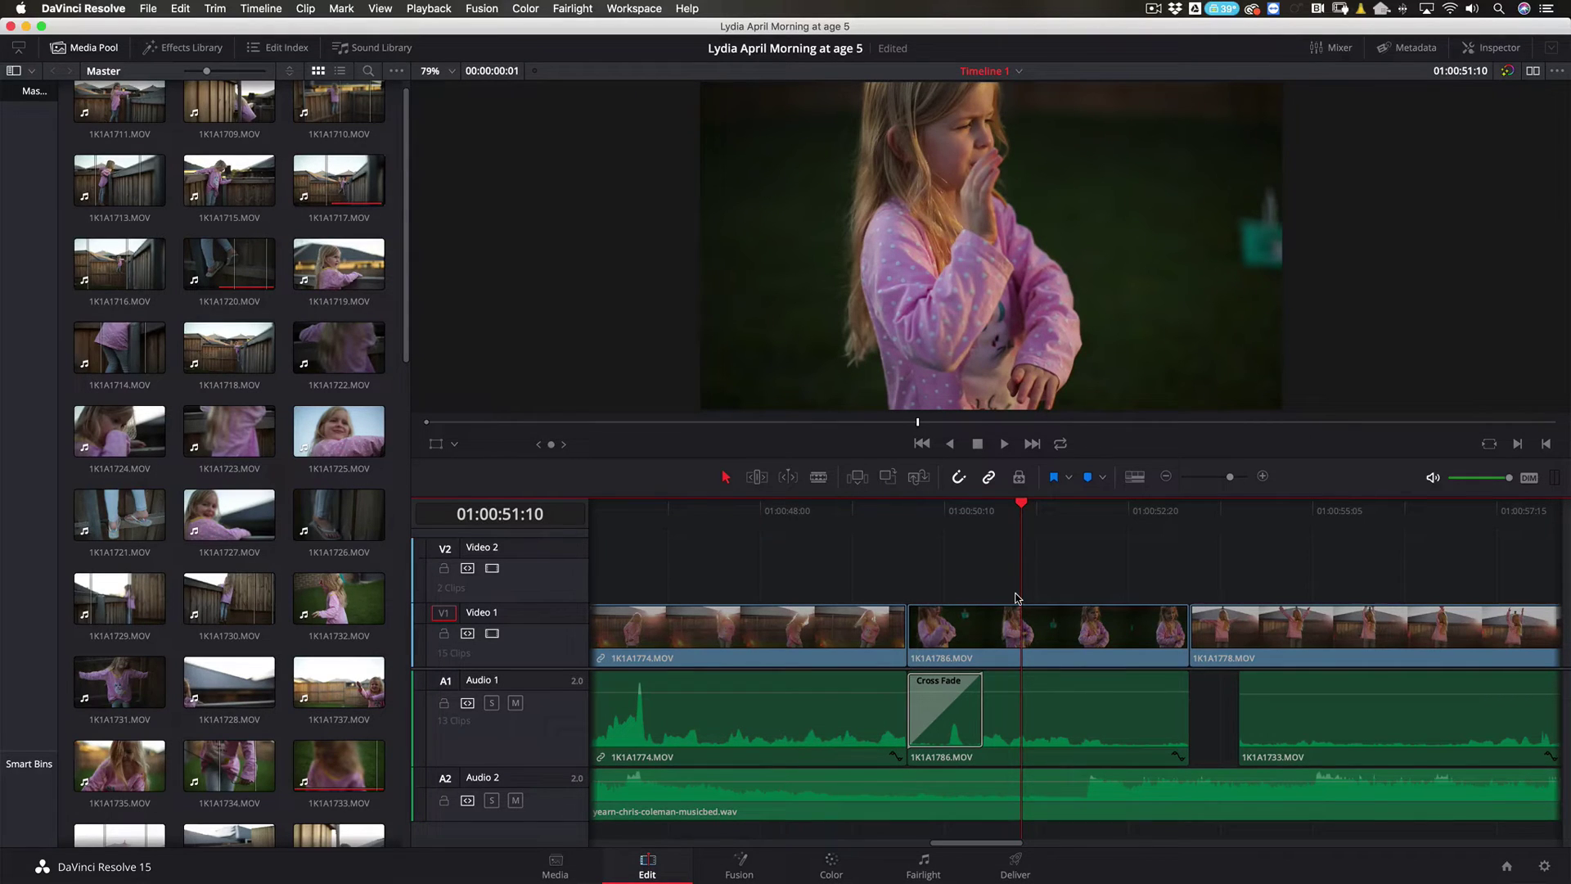
drag(1023, 508, 829, 587)
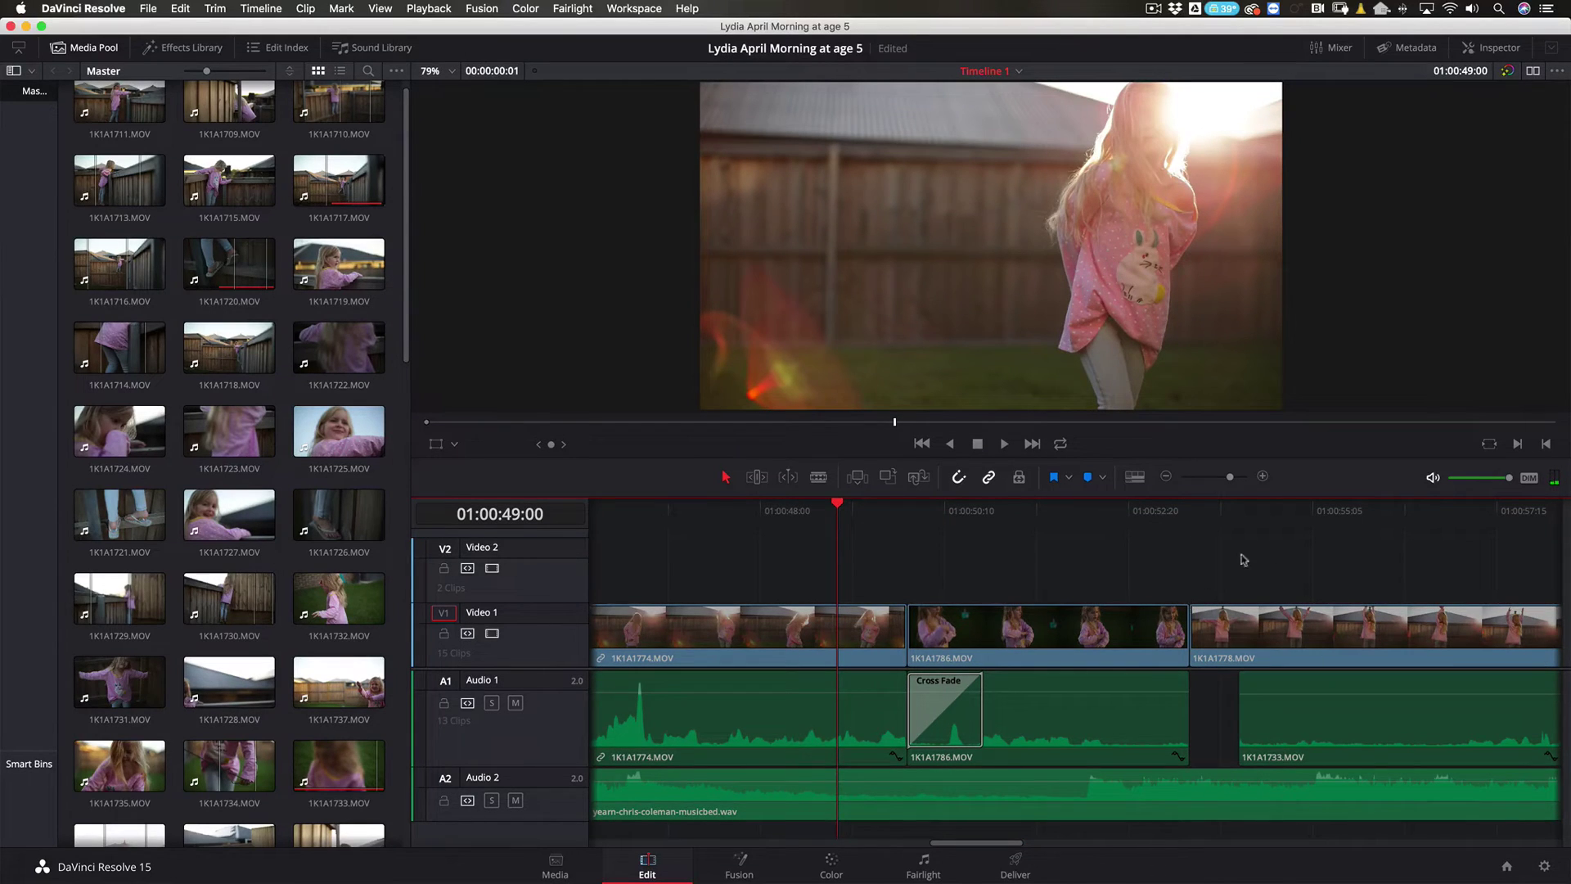
click(1225, 505)
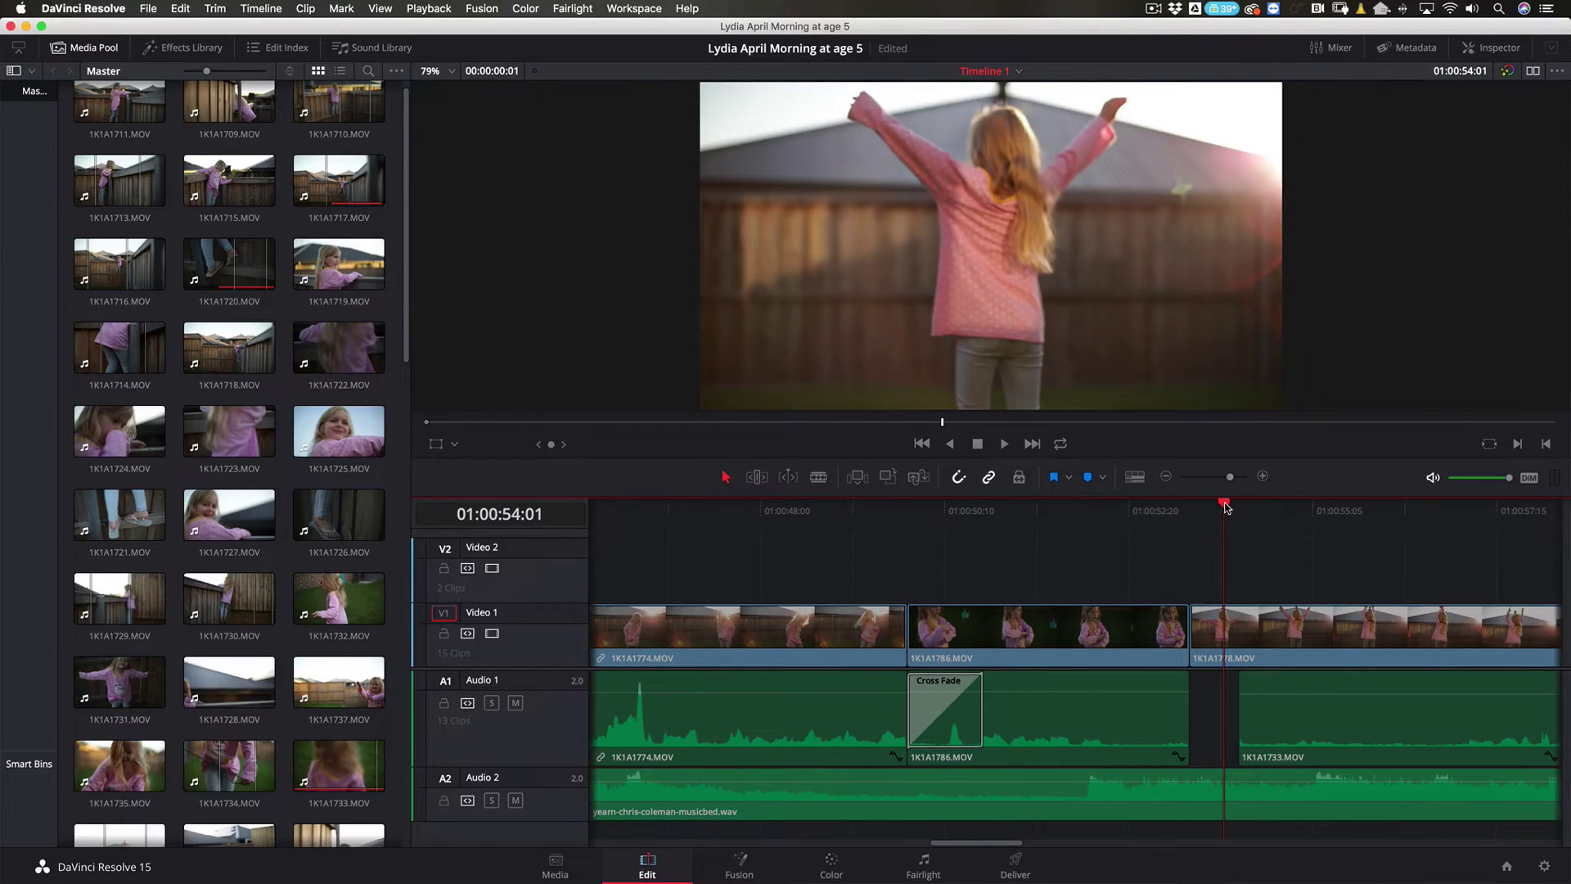
drag(1226, 507, 1104, 515)
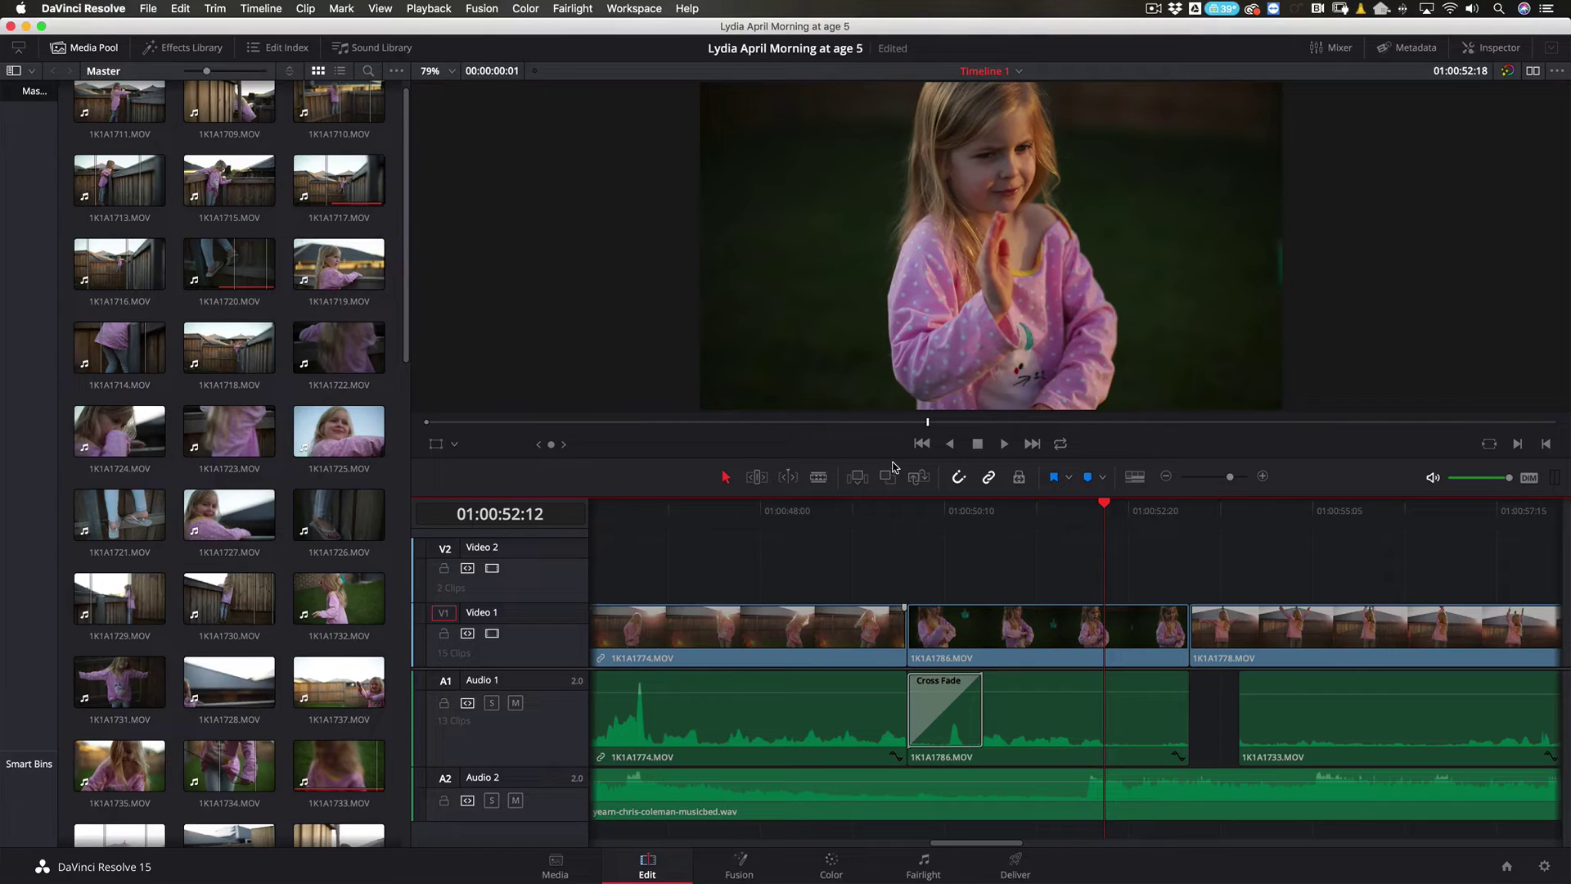
Play from 01:00:52:12 through 1K1A1778.MOV and the following shots, pausing at 01:01:05:05 and stopping at 01:01:23:00
click(1004, 446)
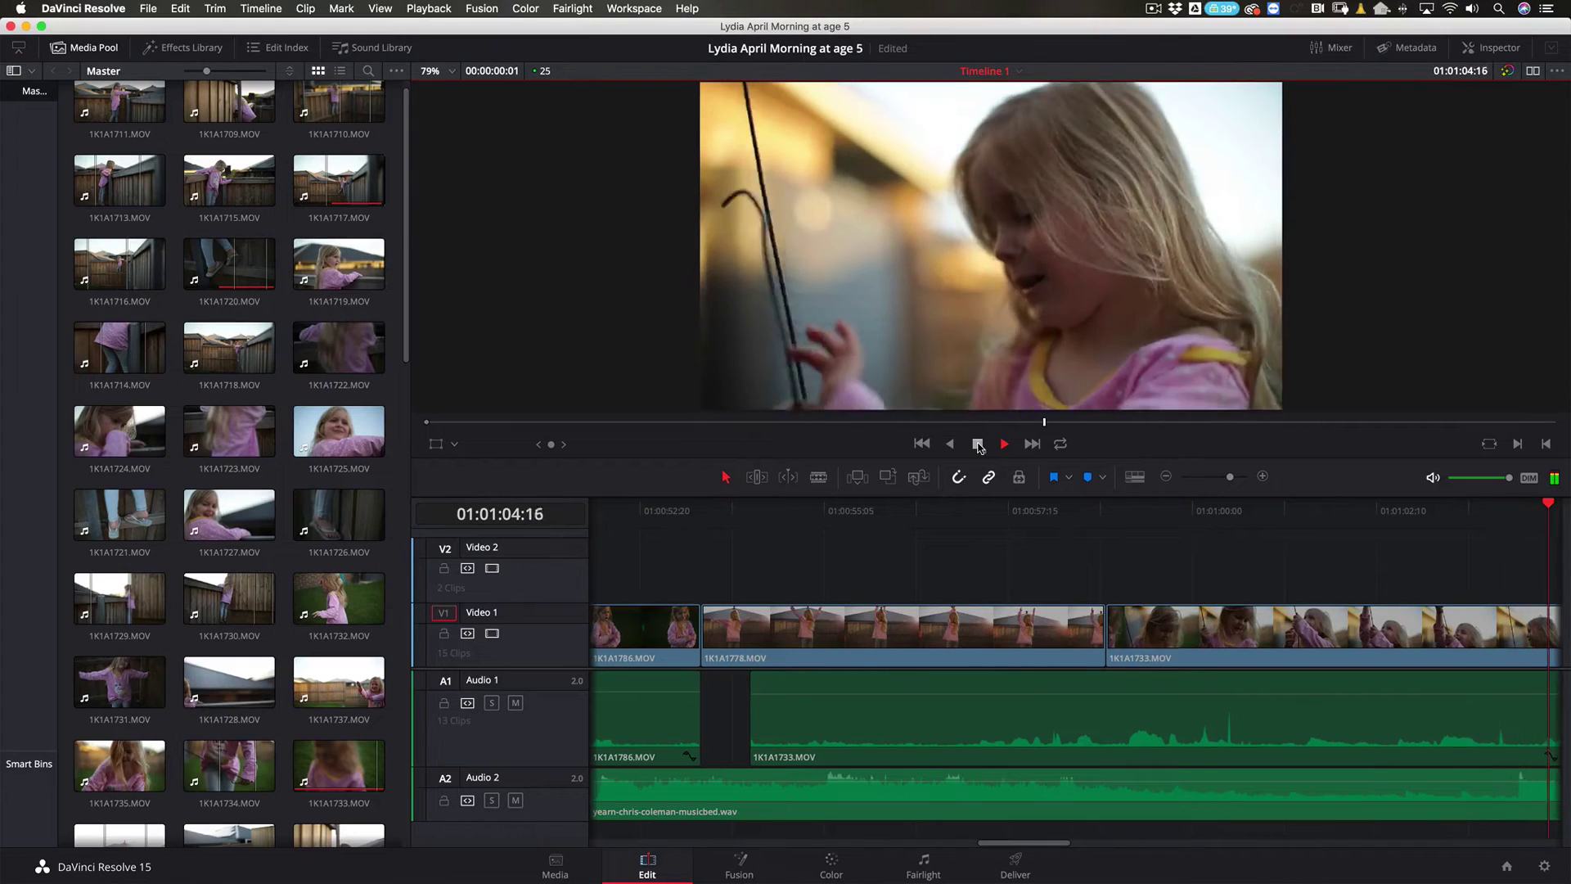
click(978, 444)
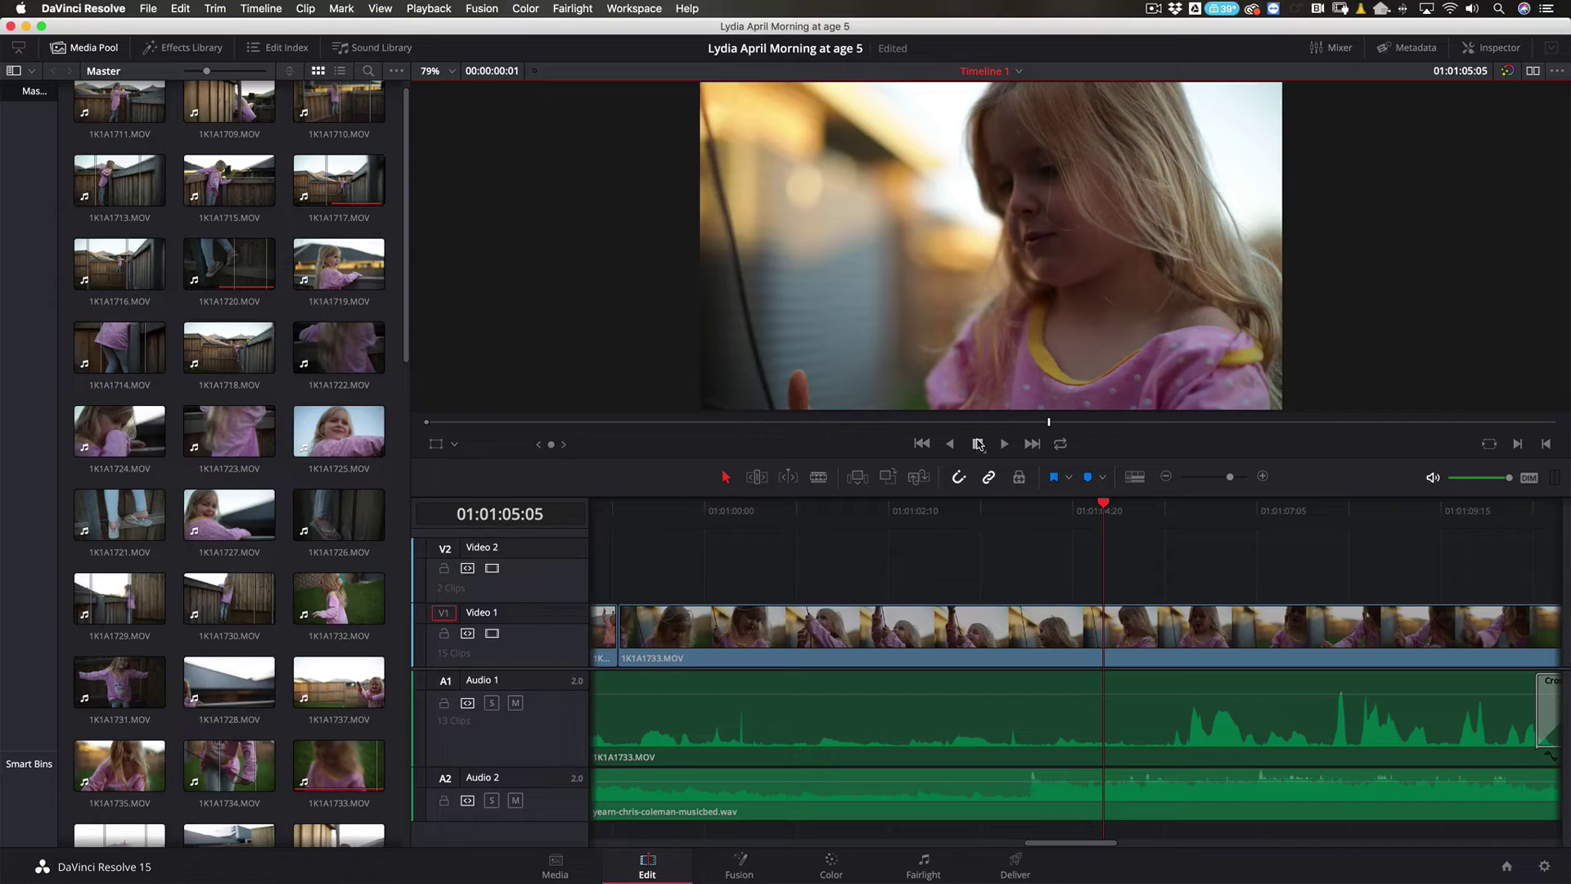
key(space)
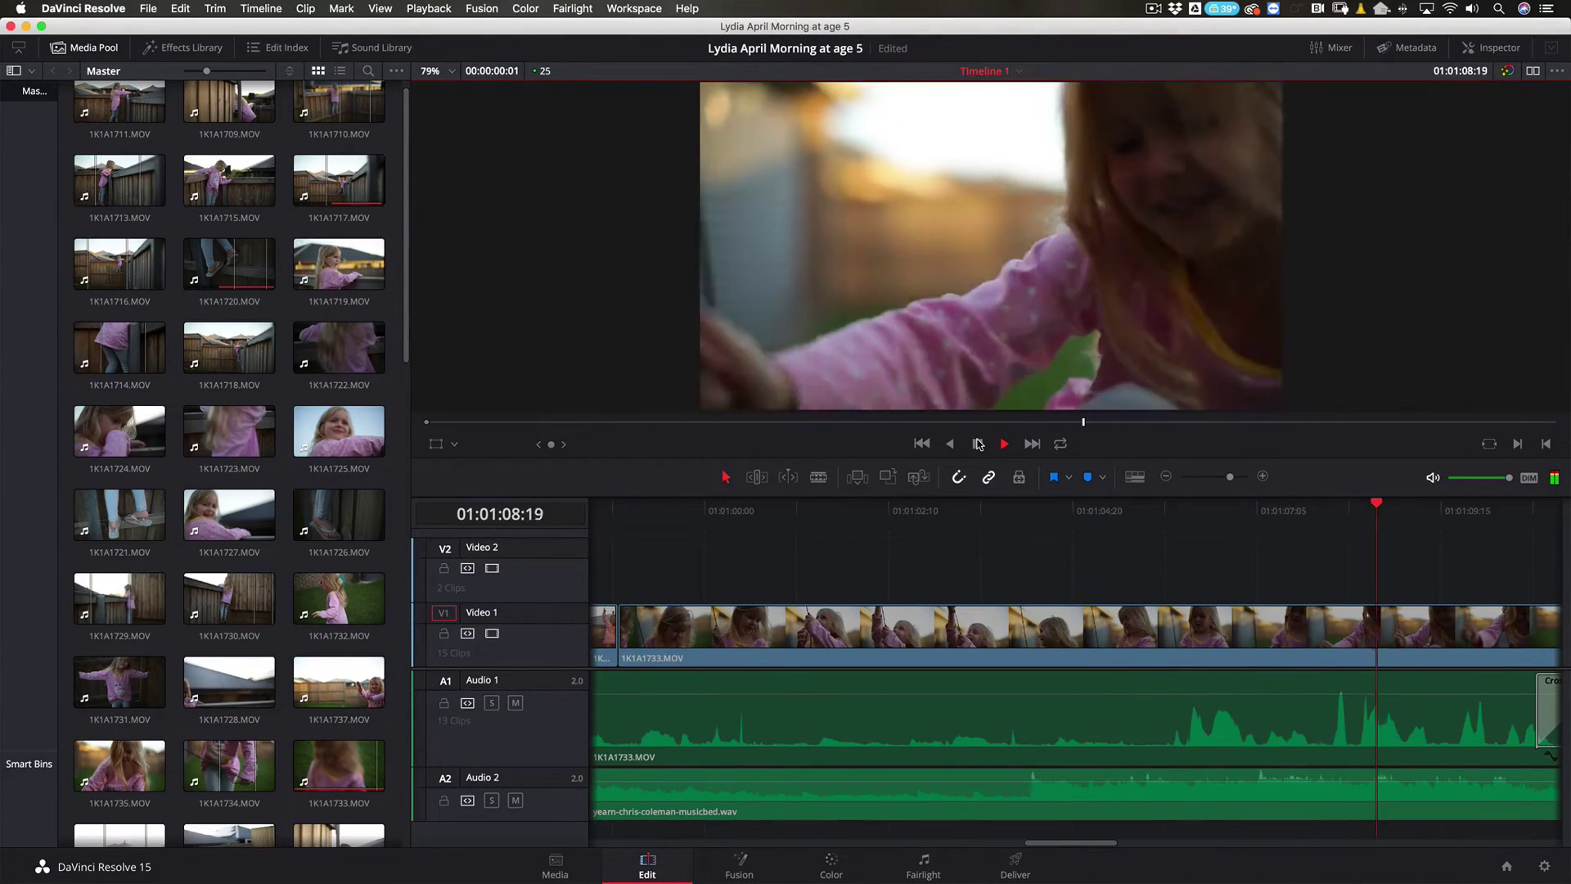
key(space)
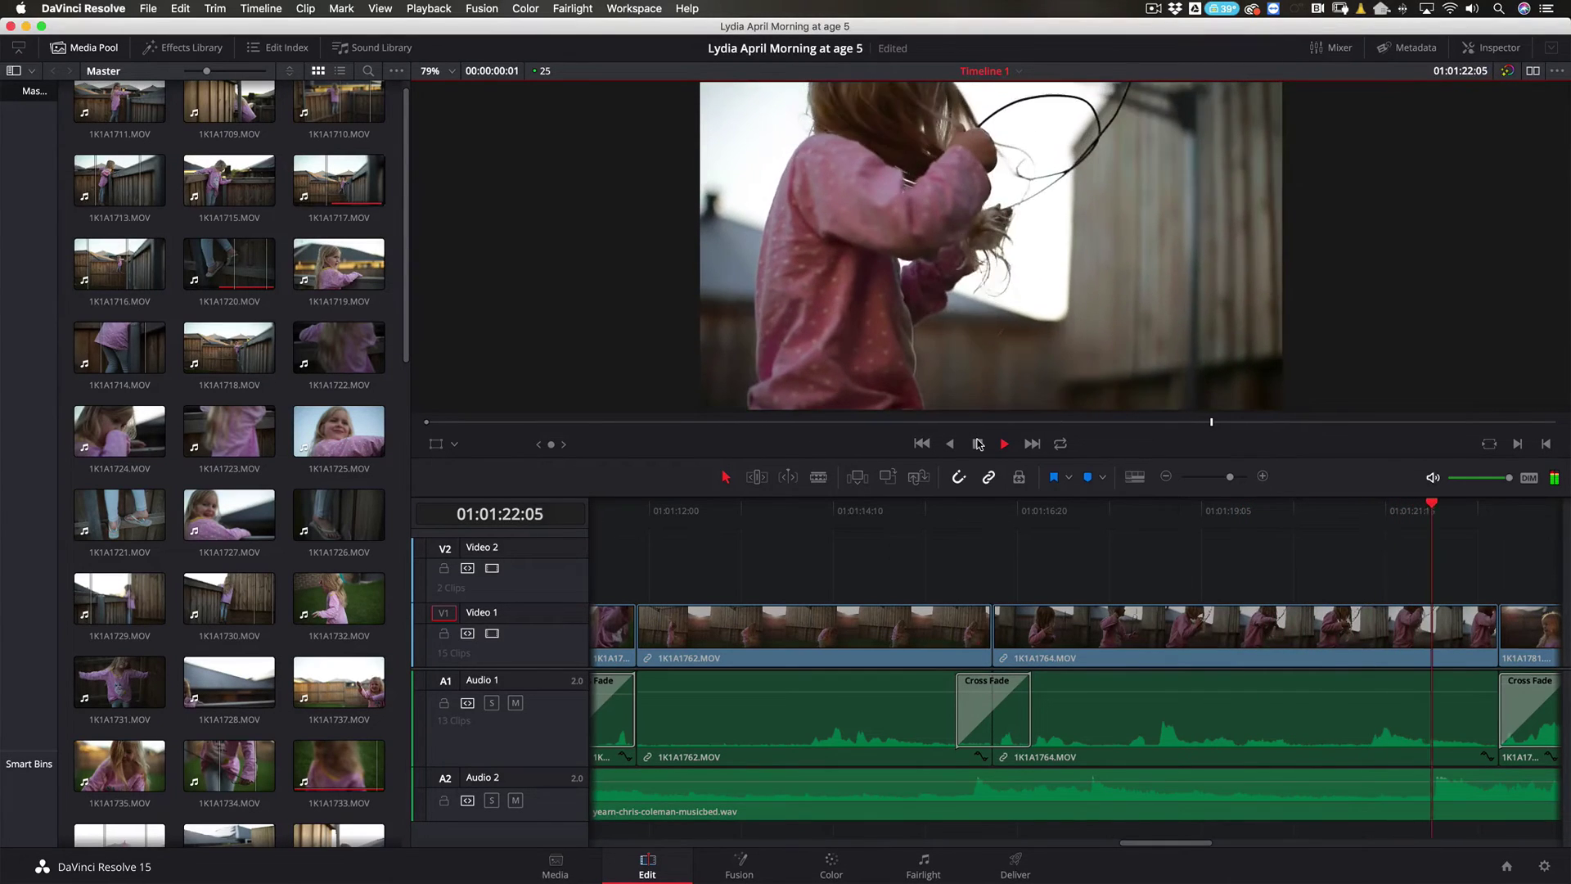
click(978, 444)
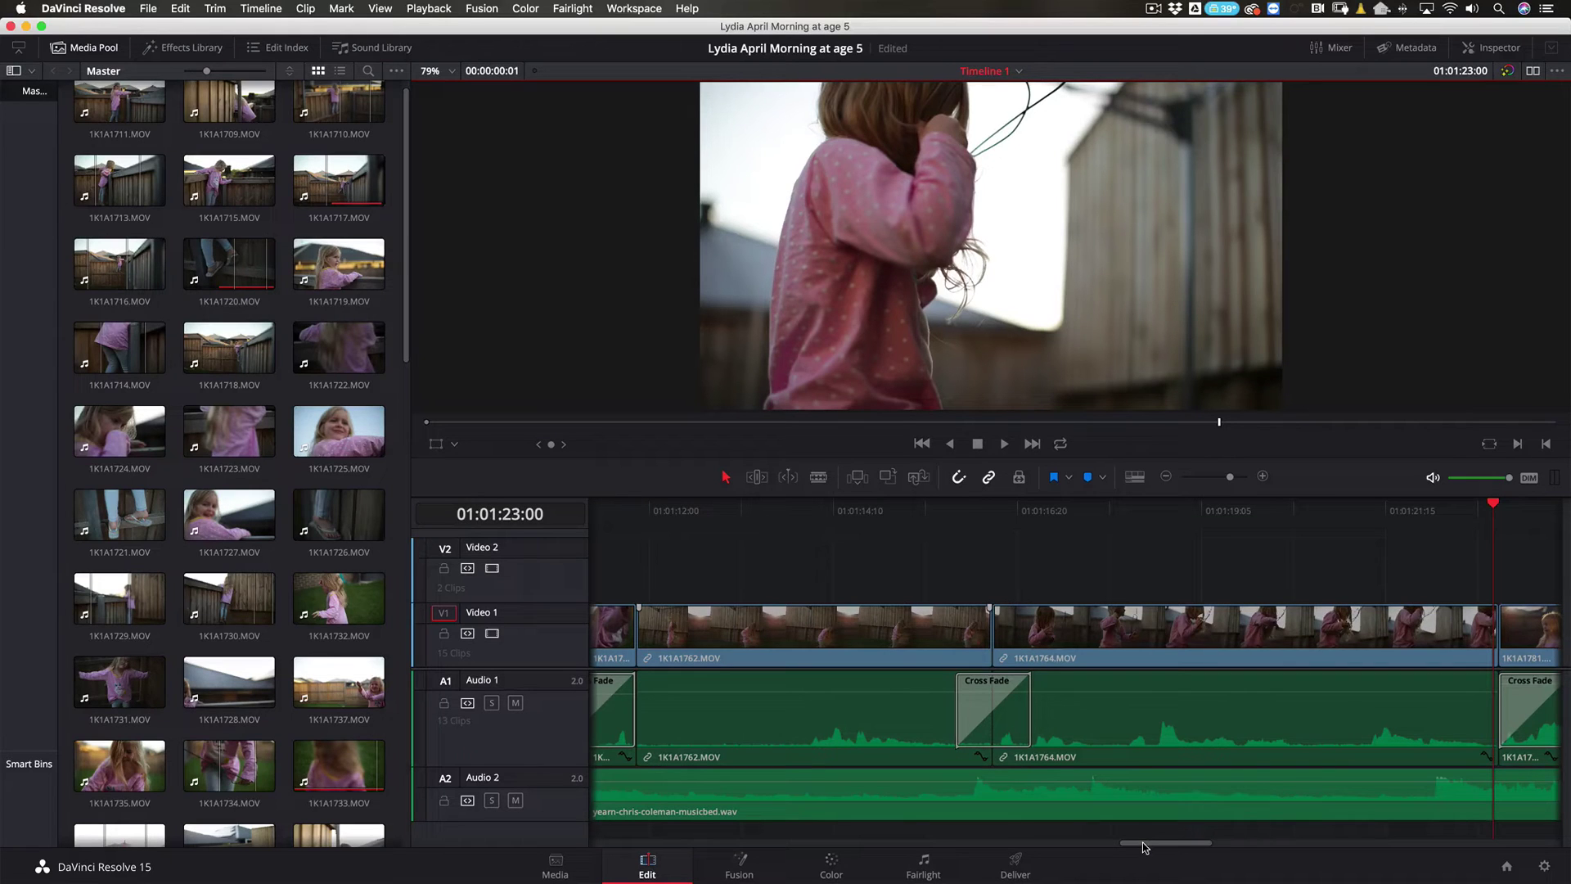
Go back over 1K1A1733.MOV, examining its end near 01:01:11:13 and the hand movement between 01:01:06:24 and 01:01:07:09
drag(1139, 843, 1104, 846)
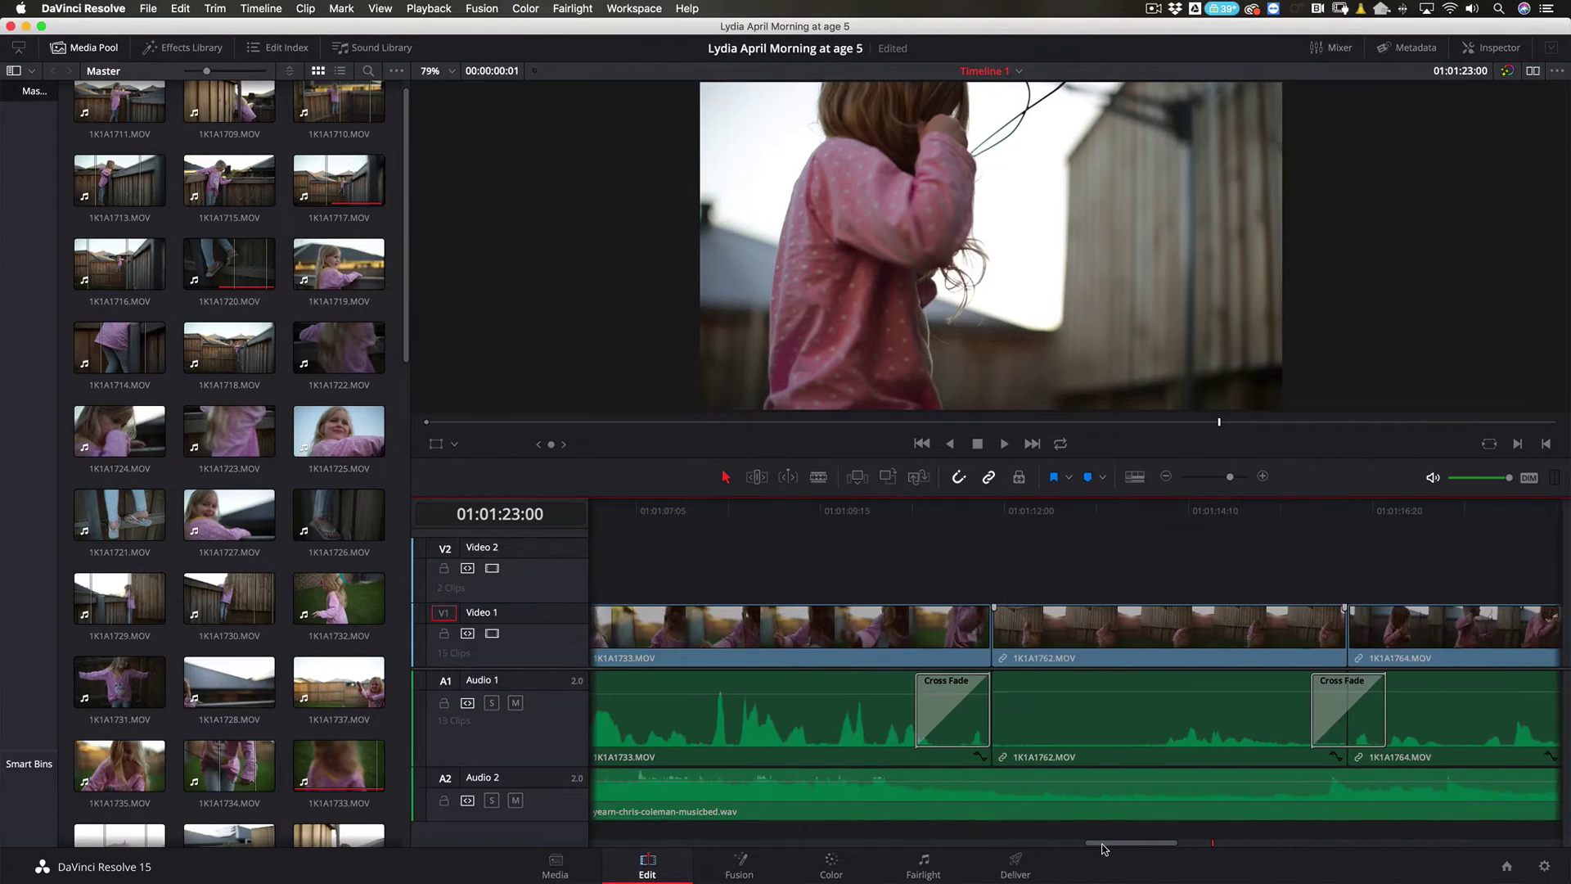
click(959, 507)
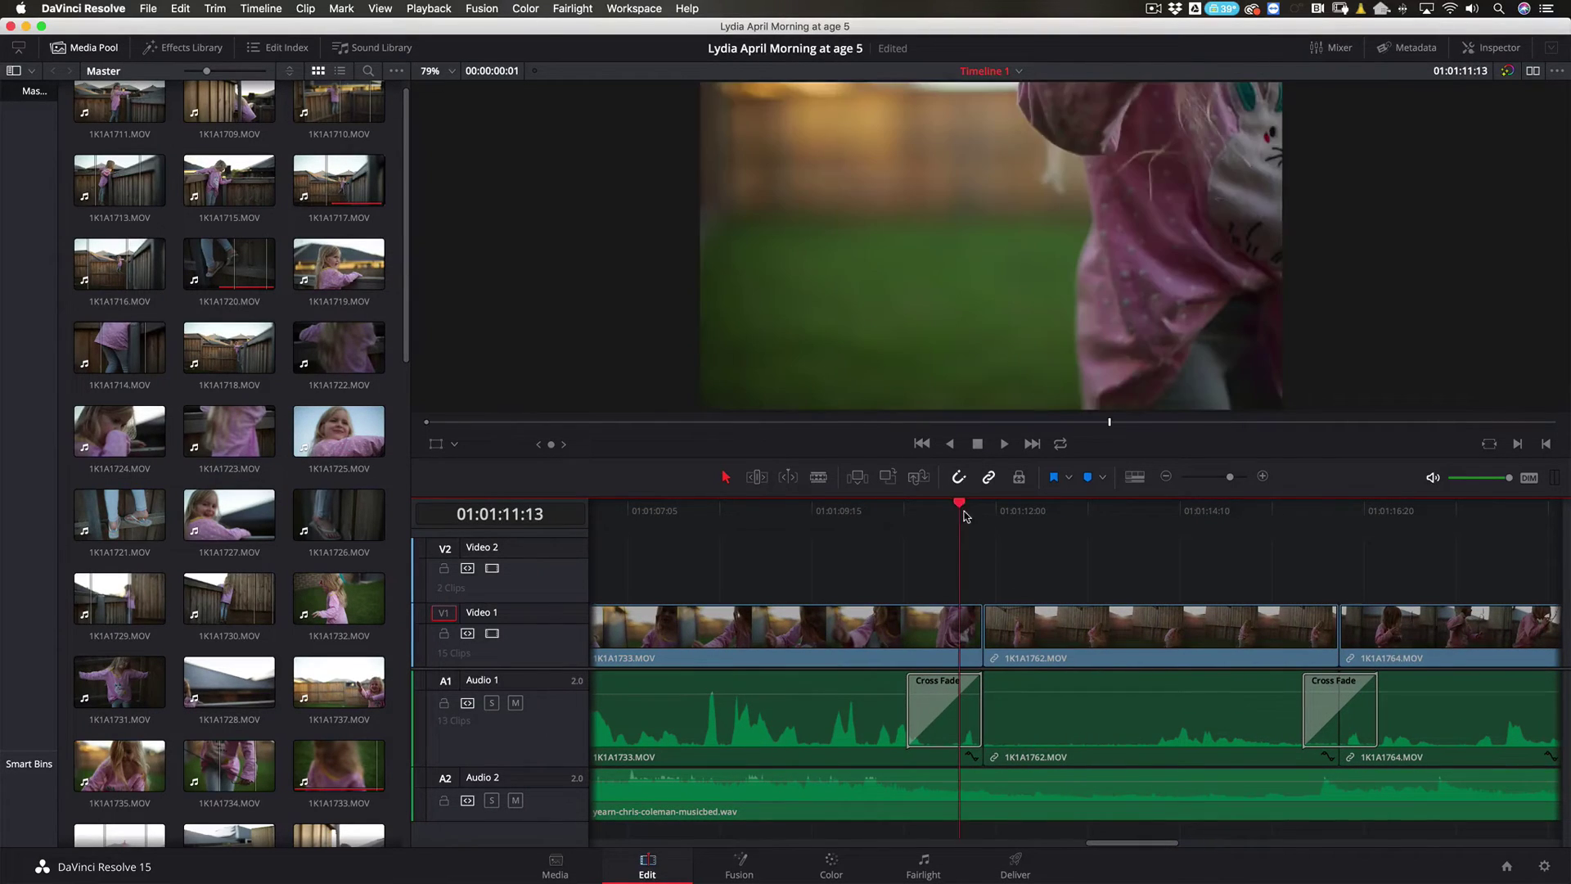
key(Left)
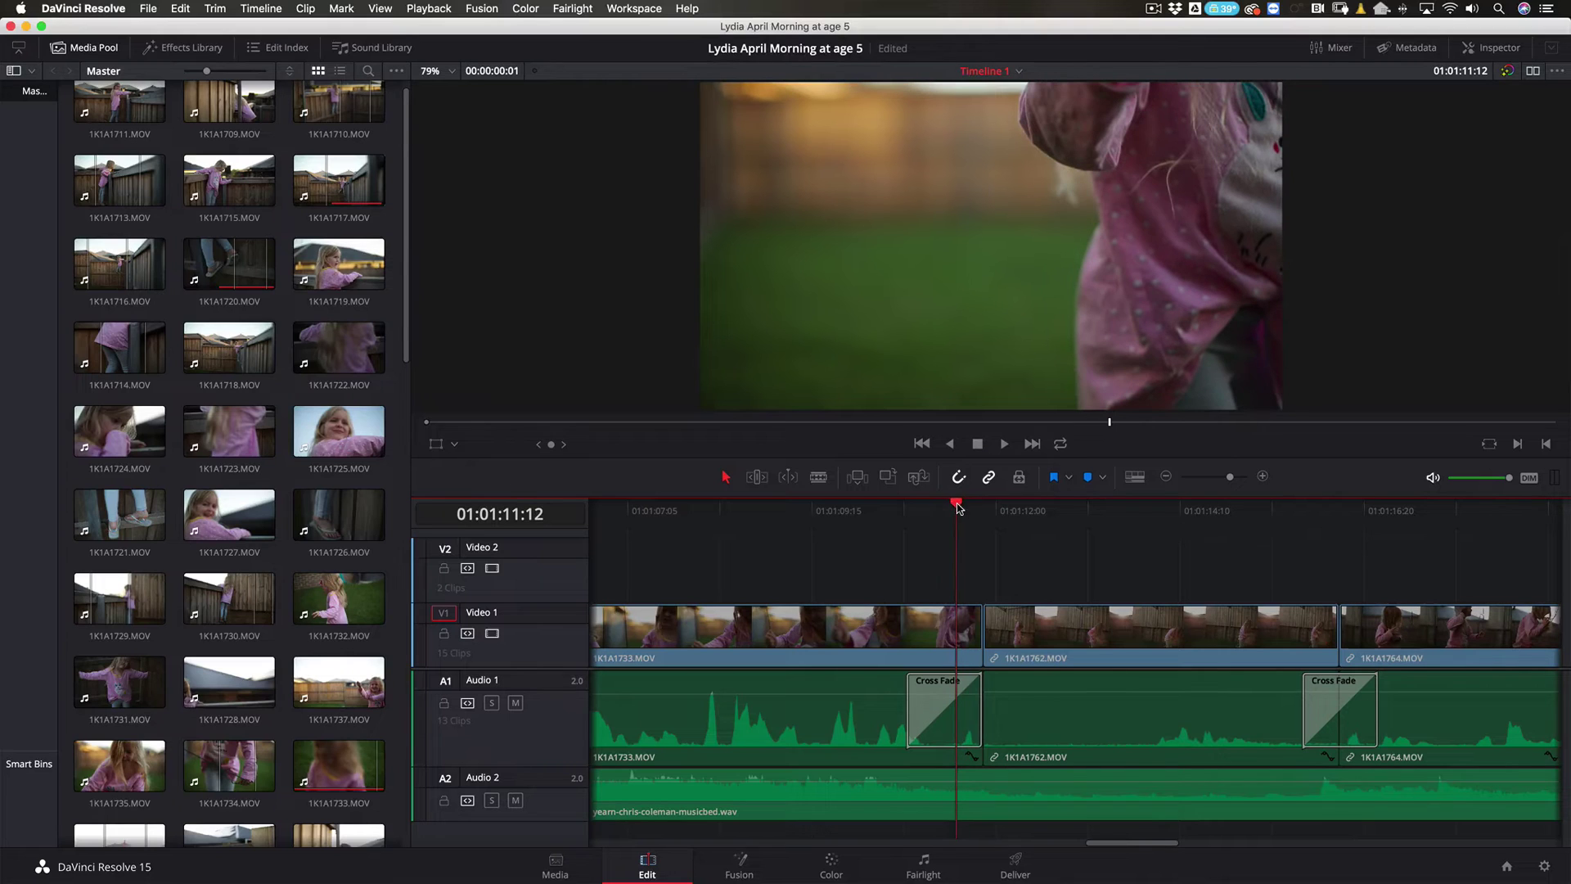
drag(959, 508, 916, 510)
drag(1128, 847, 1109, 845)
drag(1108, 508, 791, 508)
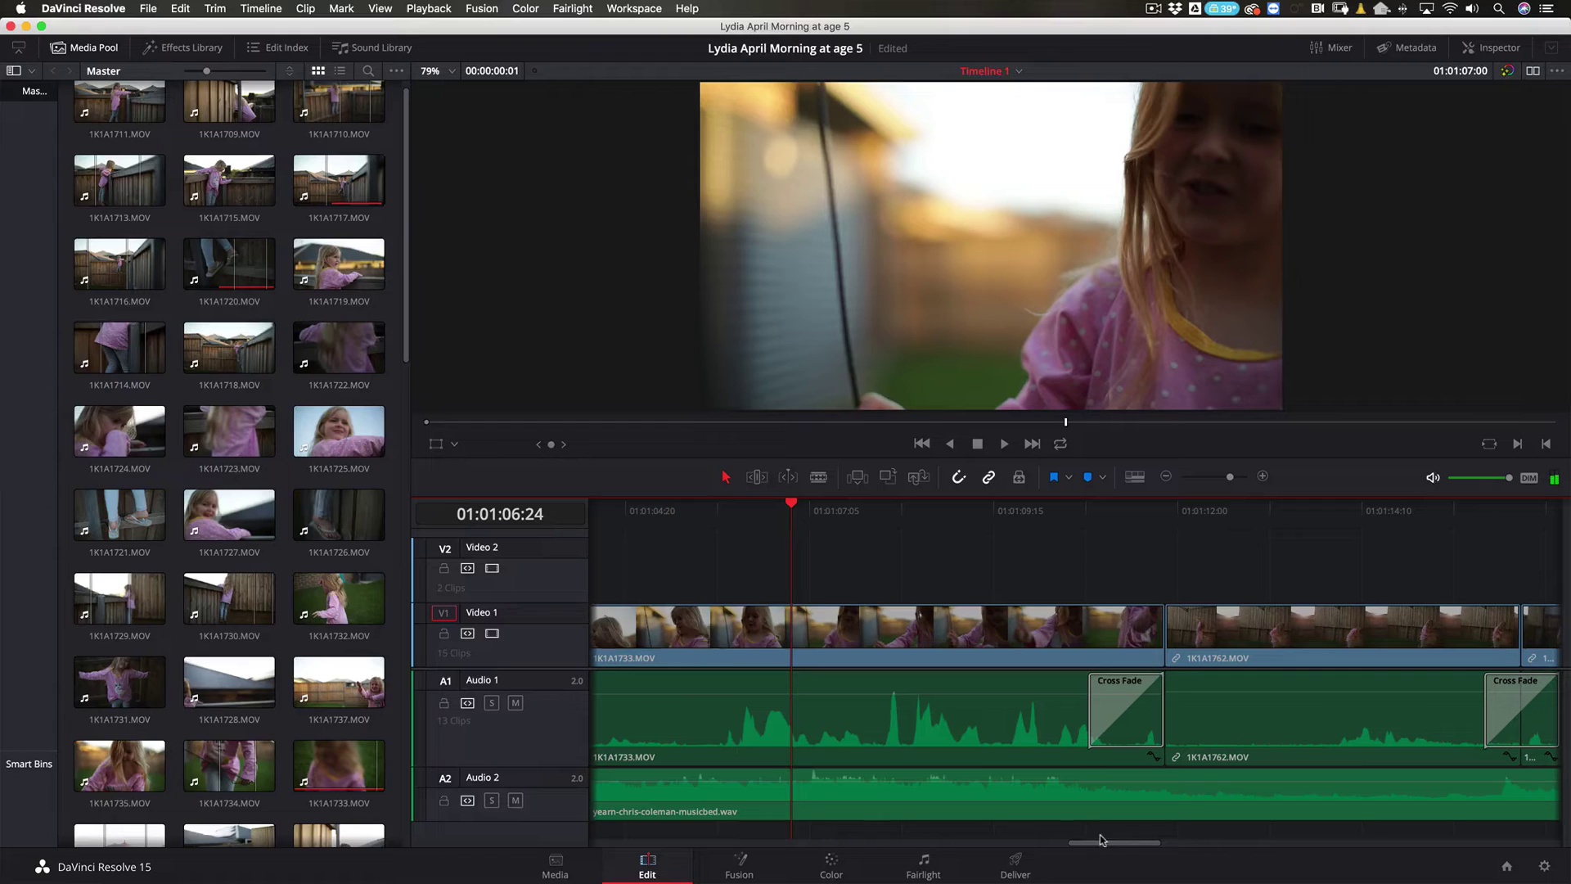
drag(1095, 847, 1073, 720)
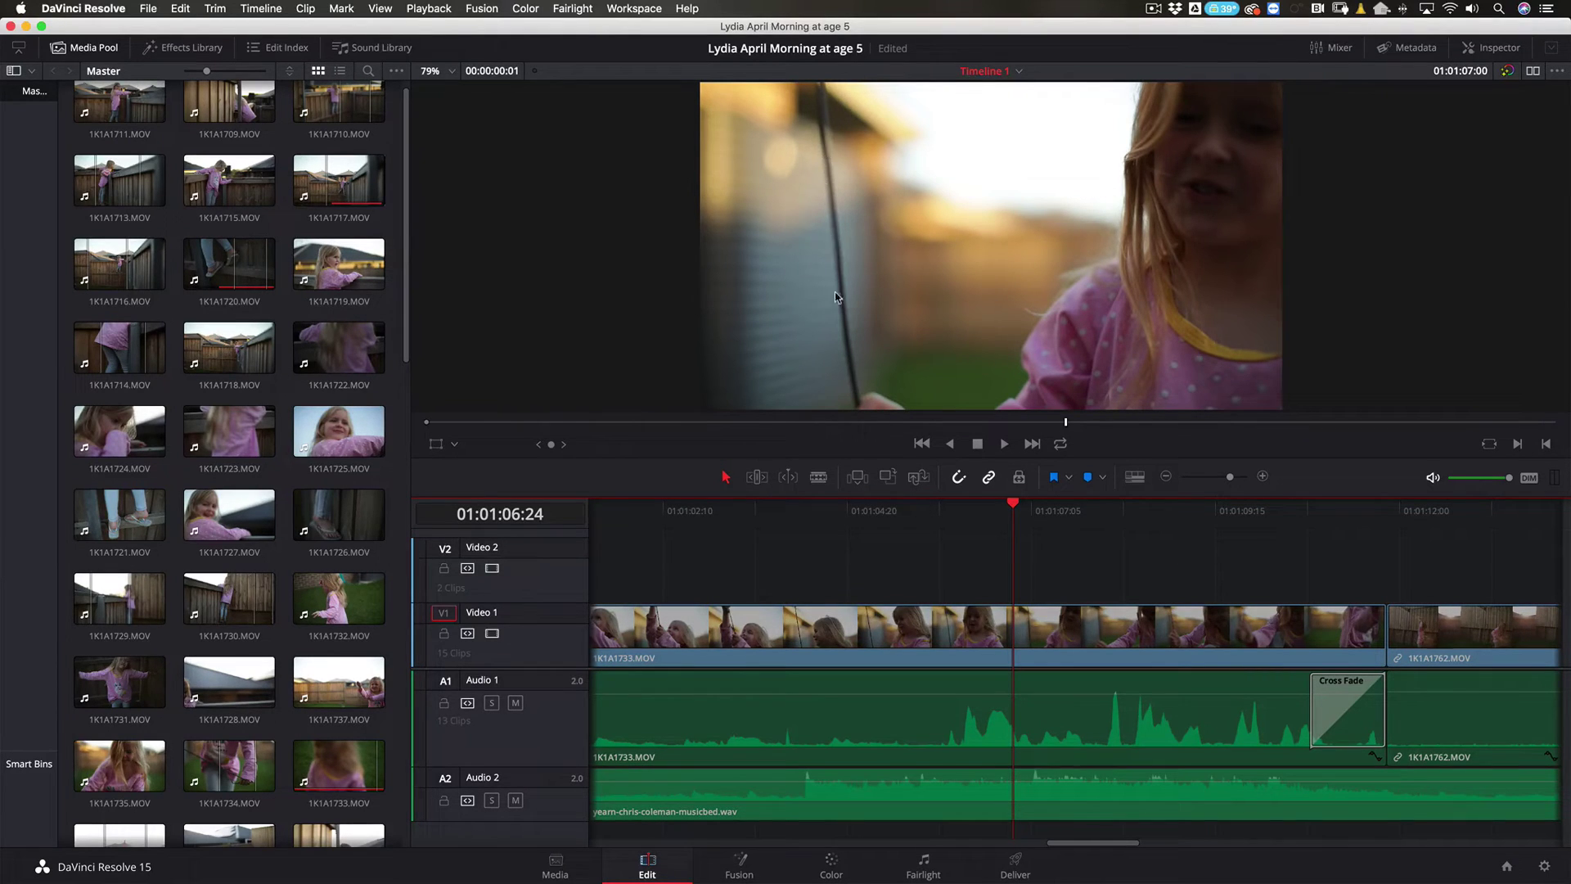
click(1018, 505)
drag(1019, 507, 1044, 509)
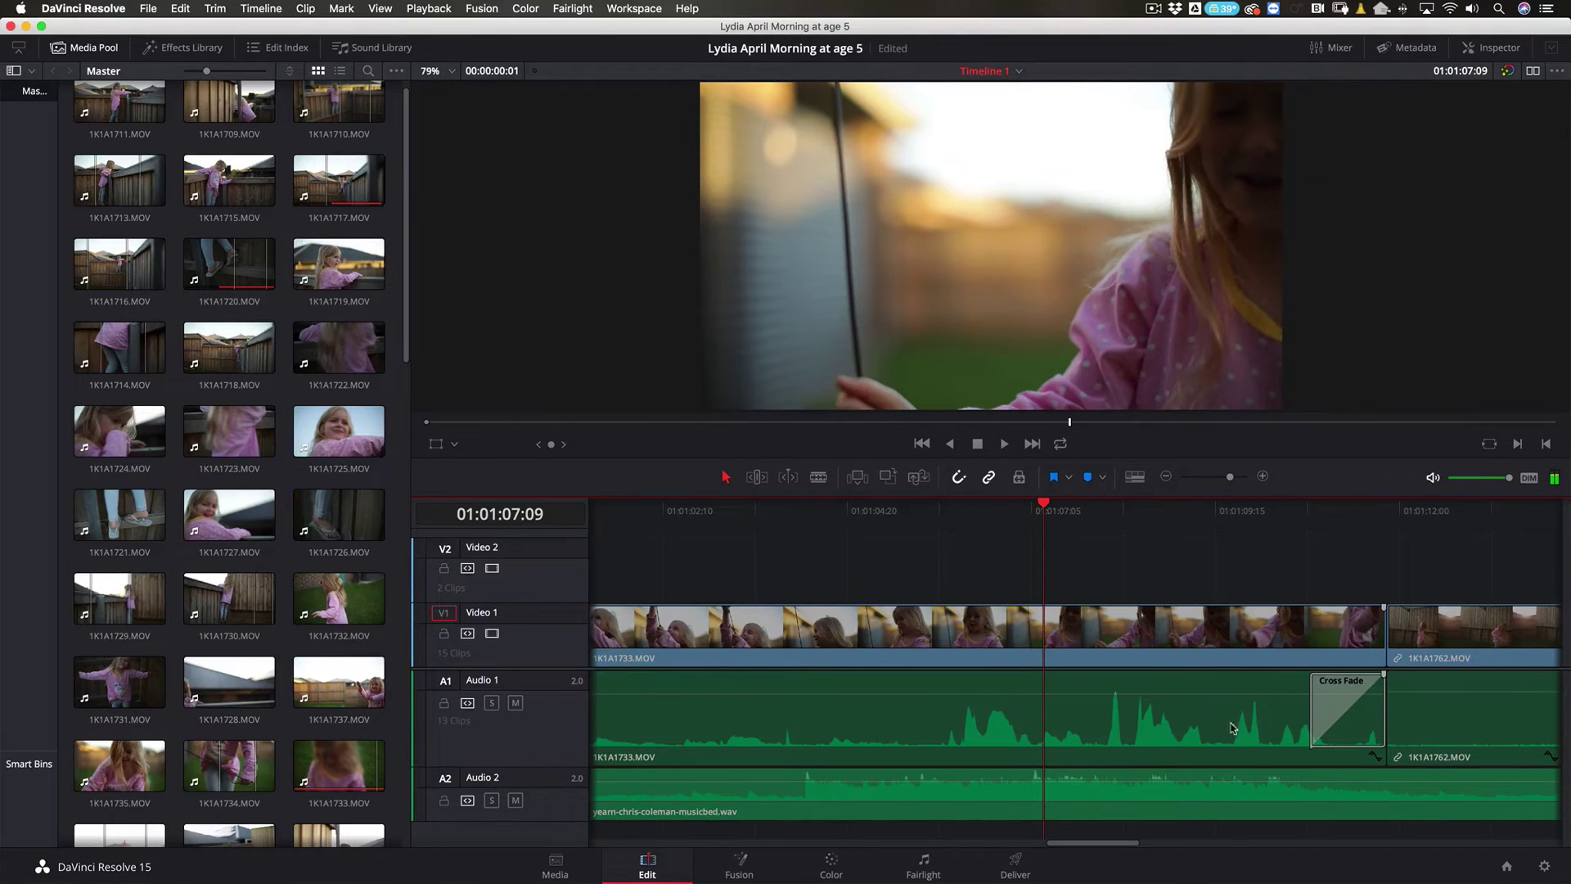
Examine the cut from 1K1A1733.MOV to 1K1A1762.MOV, playing from 01:01:09:20 to 01:01:12:08, and return the playhead to 01:01:11:12
drag(1102, 843, 1159, 840)
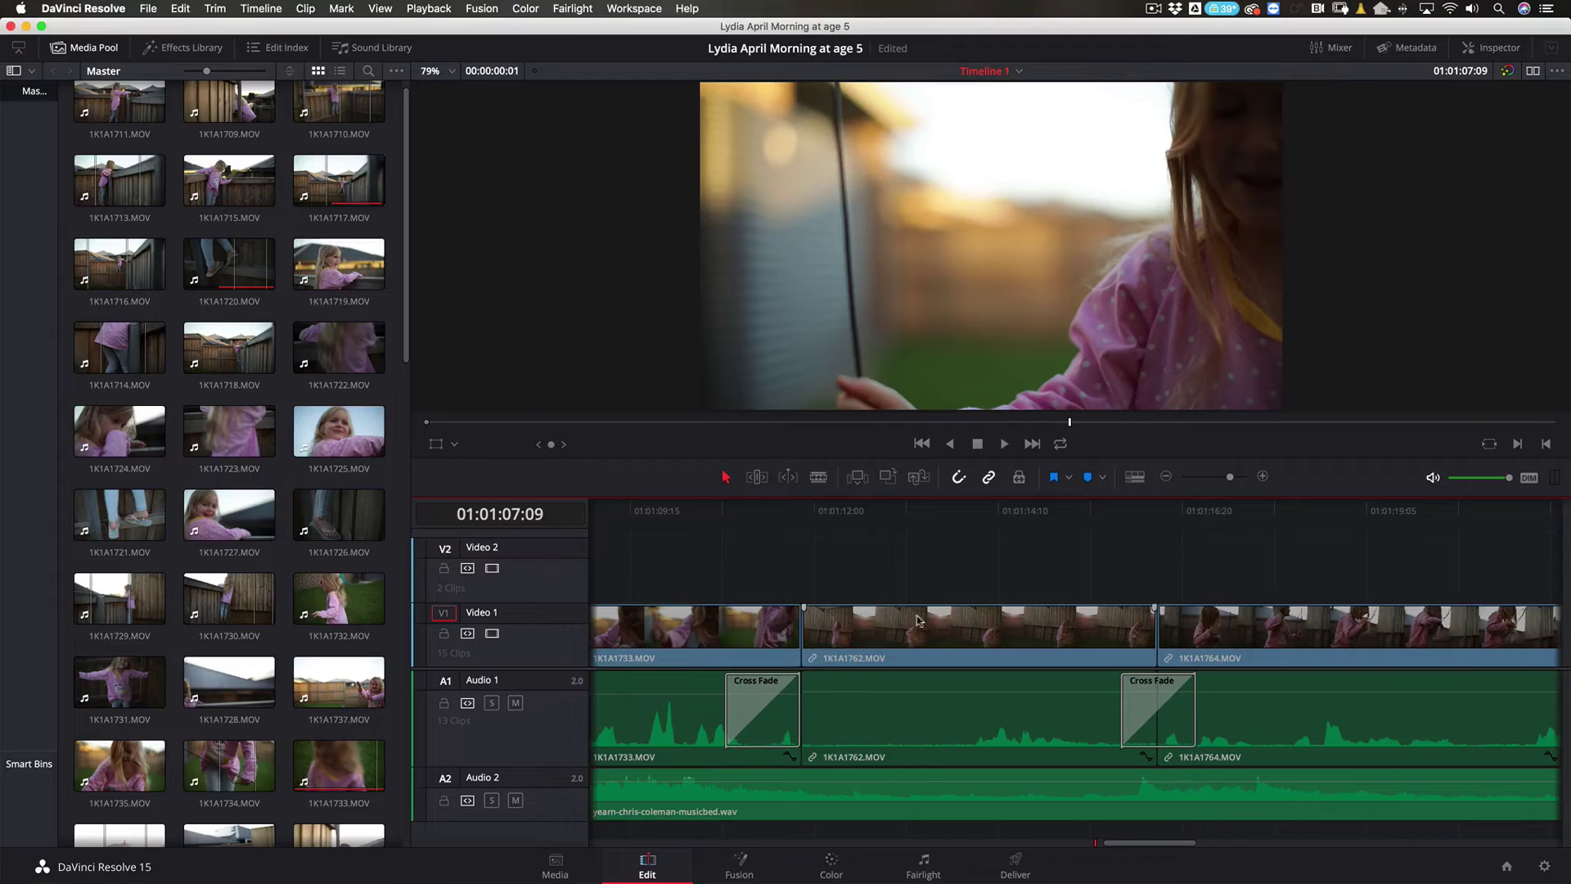
click(848, 528)
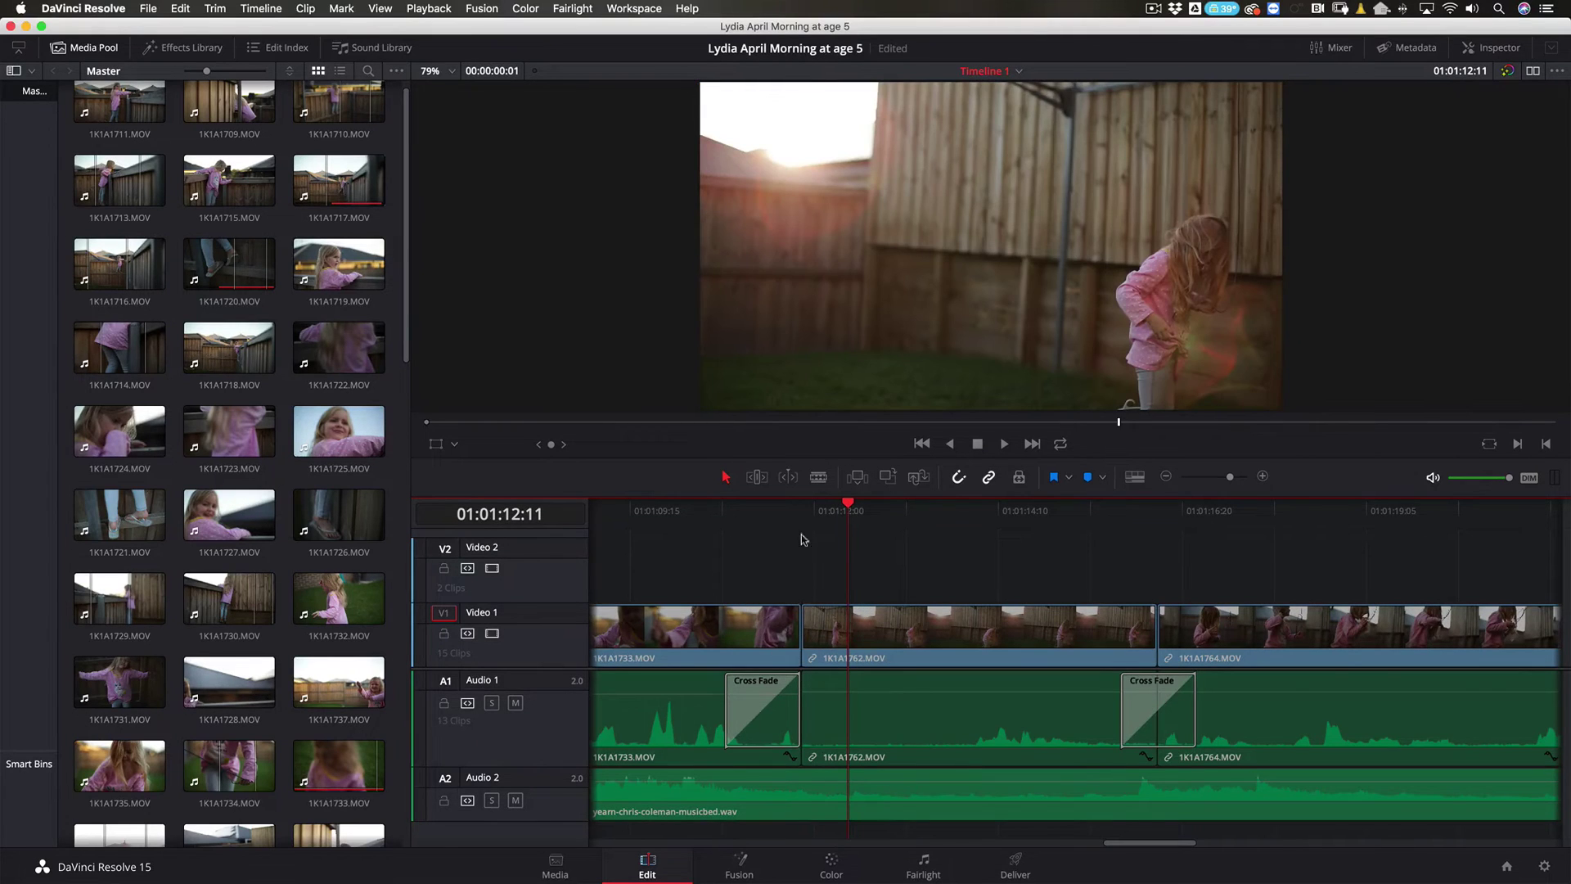
drag(846, 501, 646, 504)
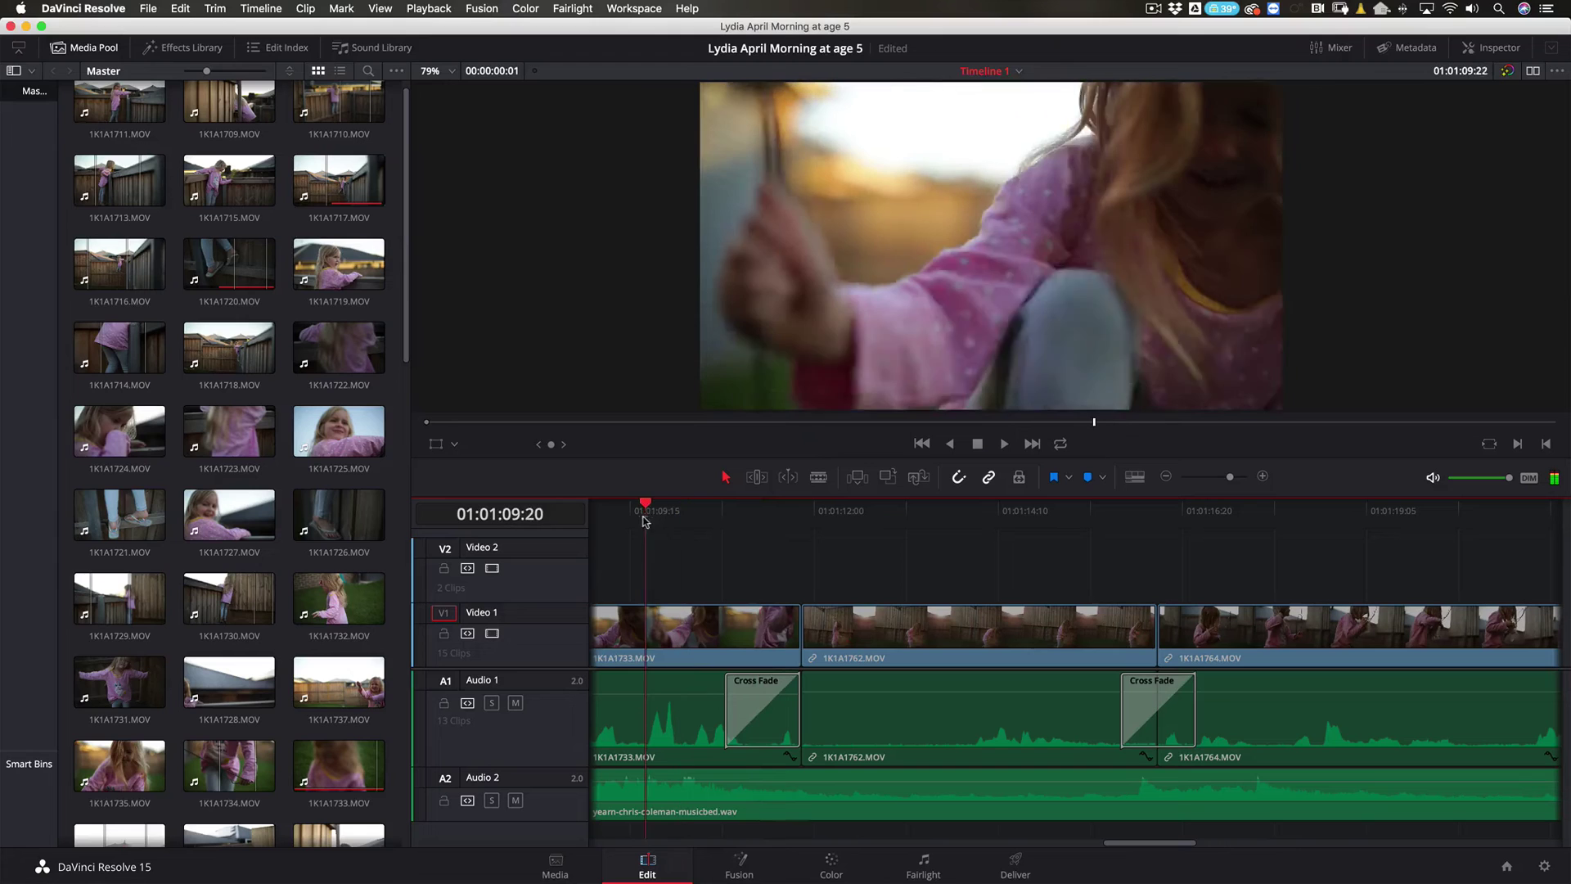
click(1005, 445)
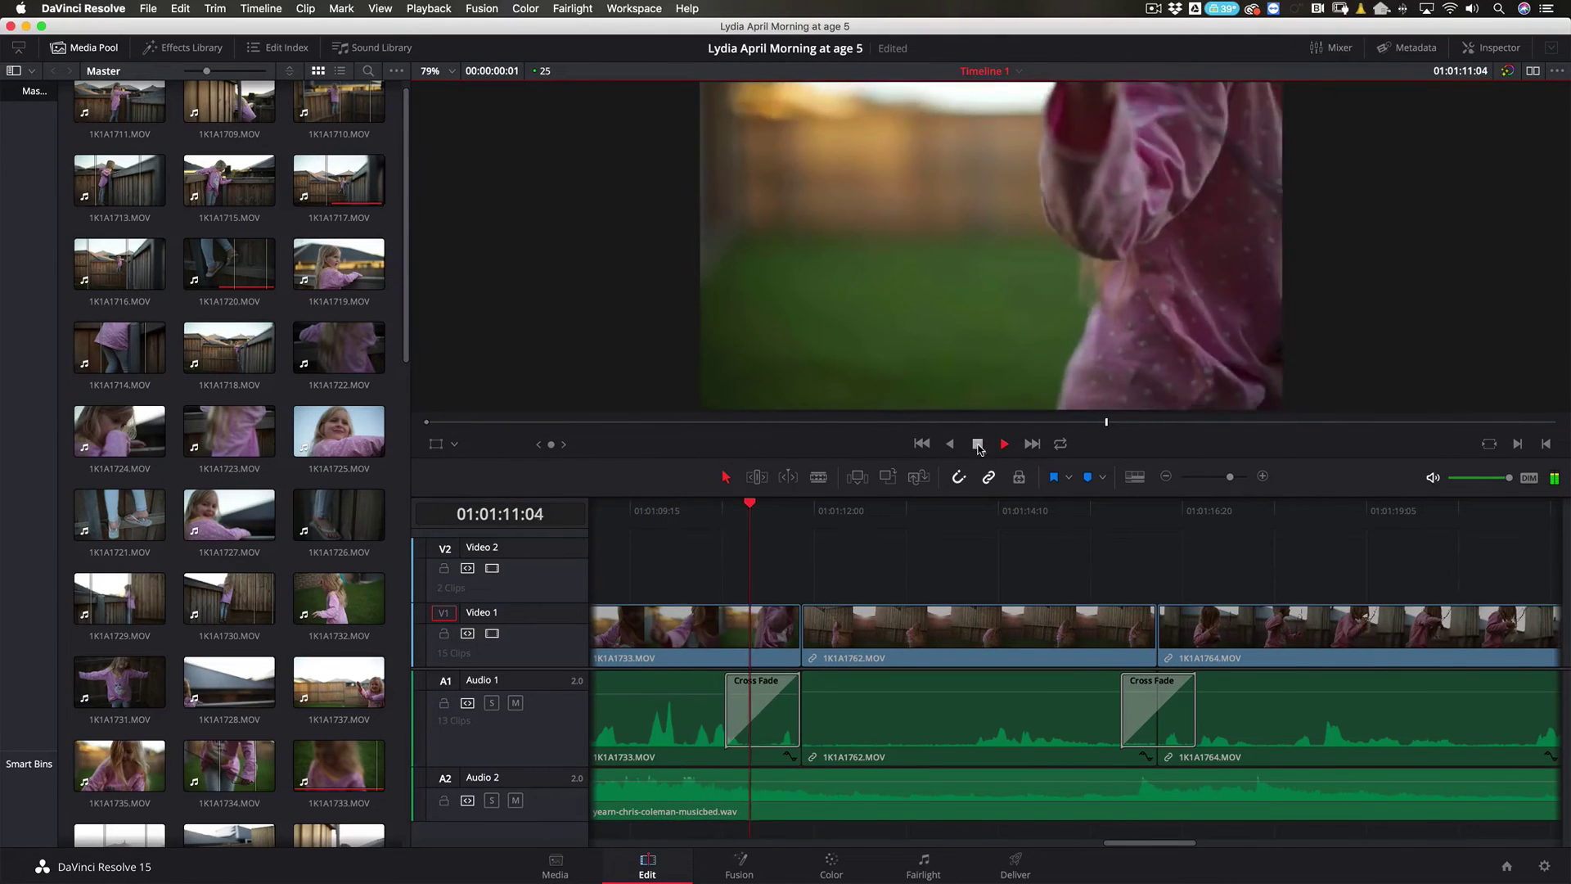
click(978, 445)
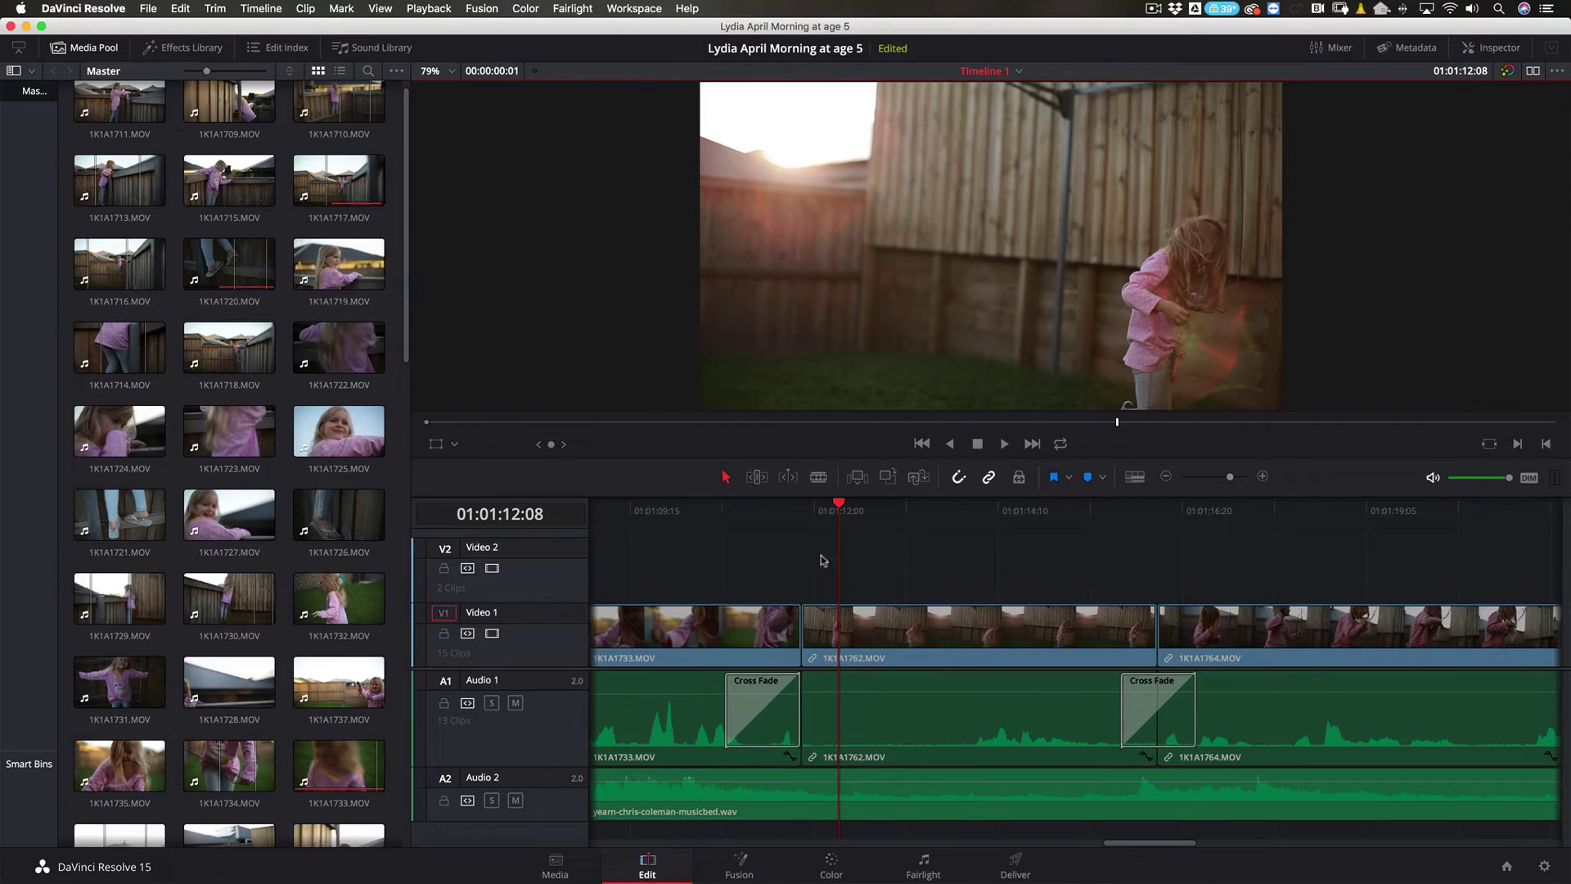
drag(836, 508, 775, 509)
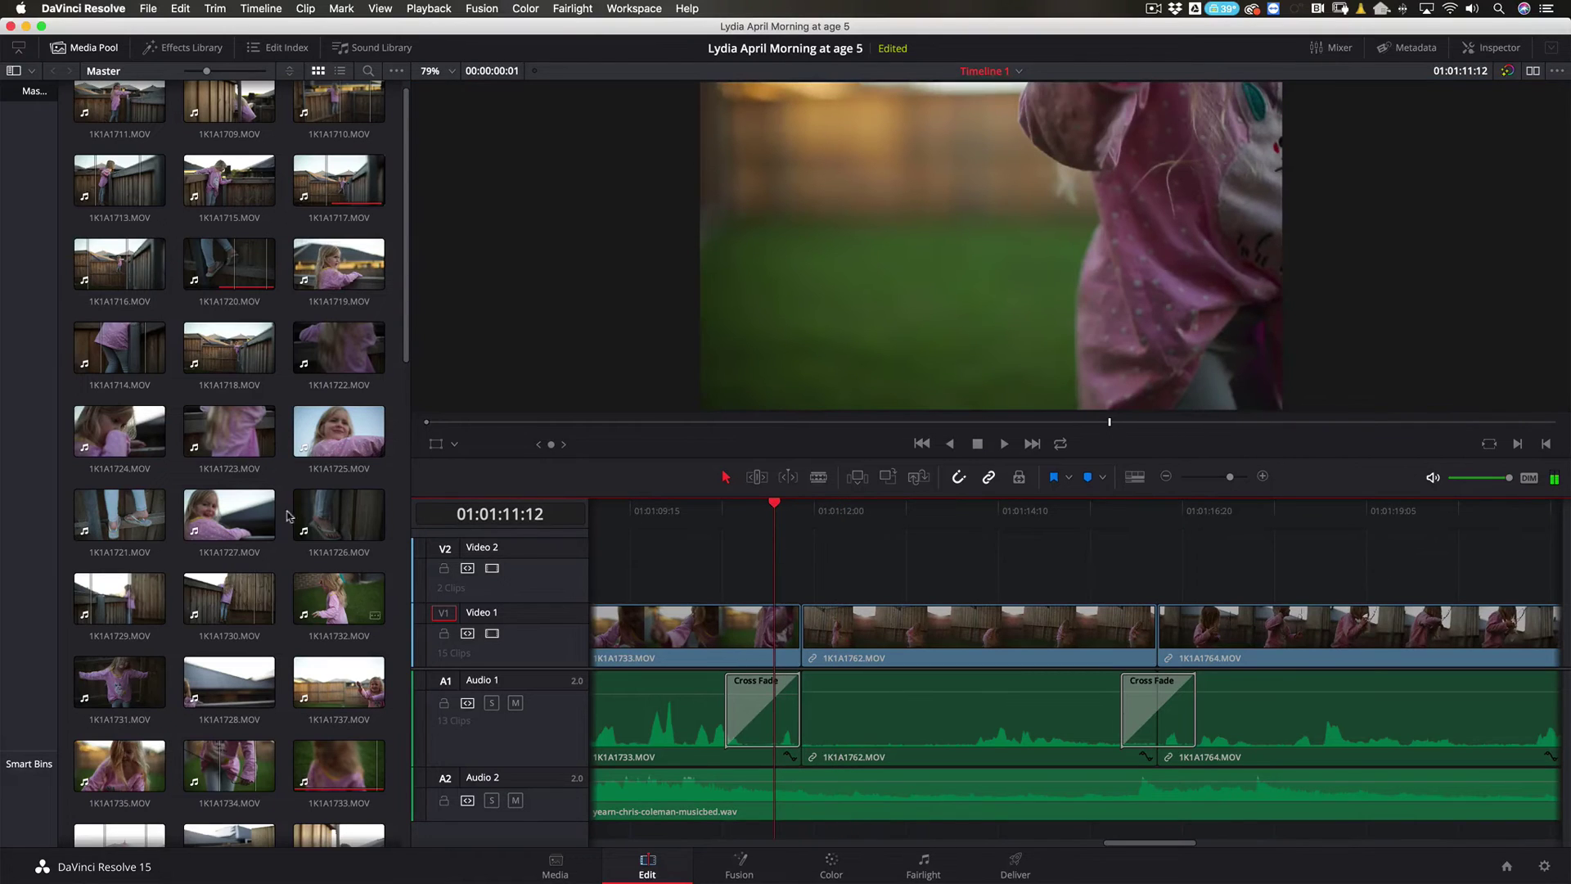
Browse the source footage in the media pool, and select the clip 1K1A1733.MOV
drag(407, 340, 405, 636)
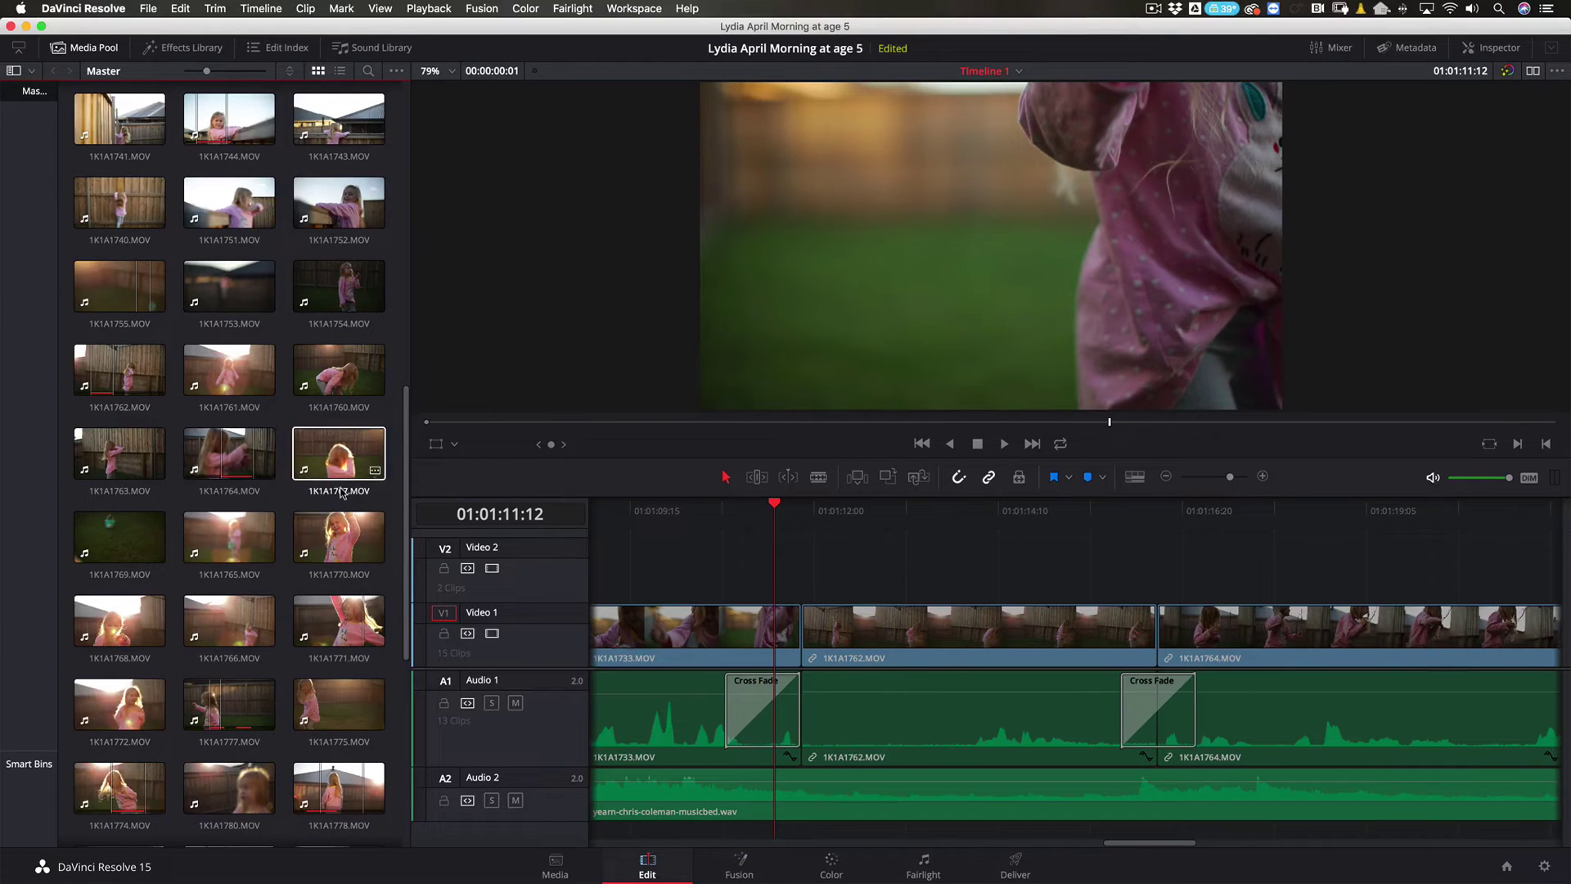
drag(405, 545, 394, 410)
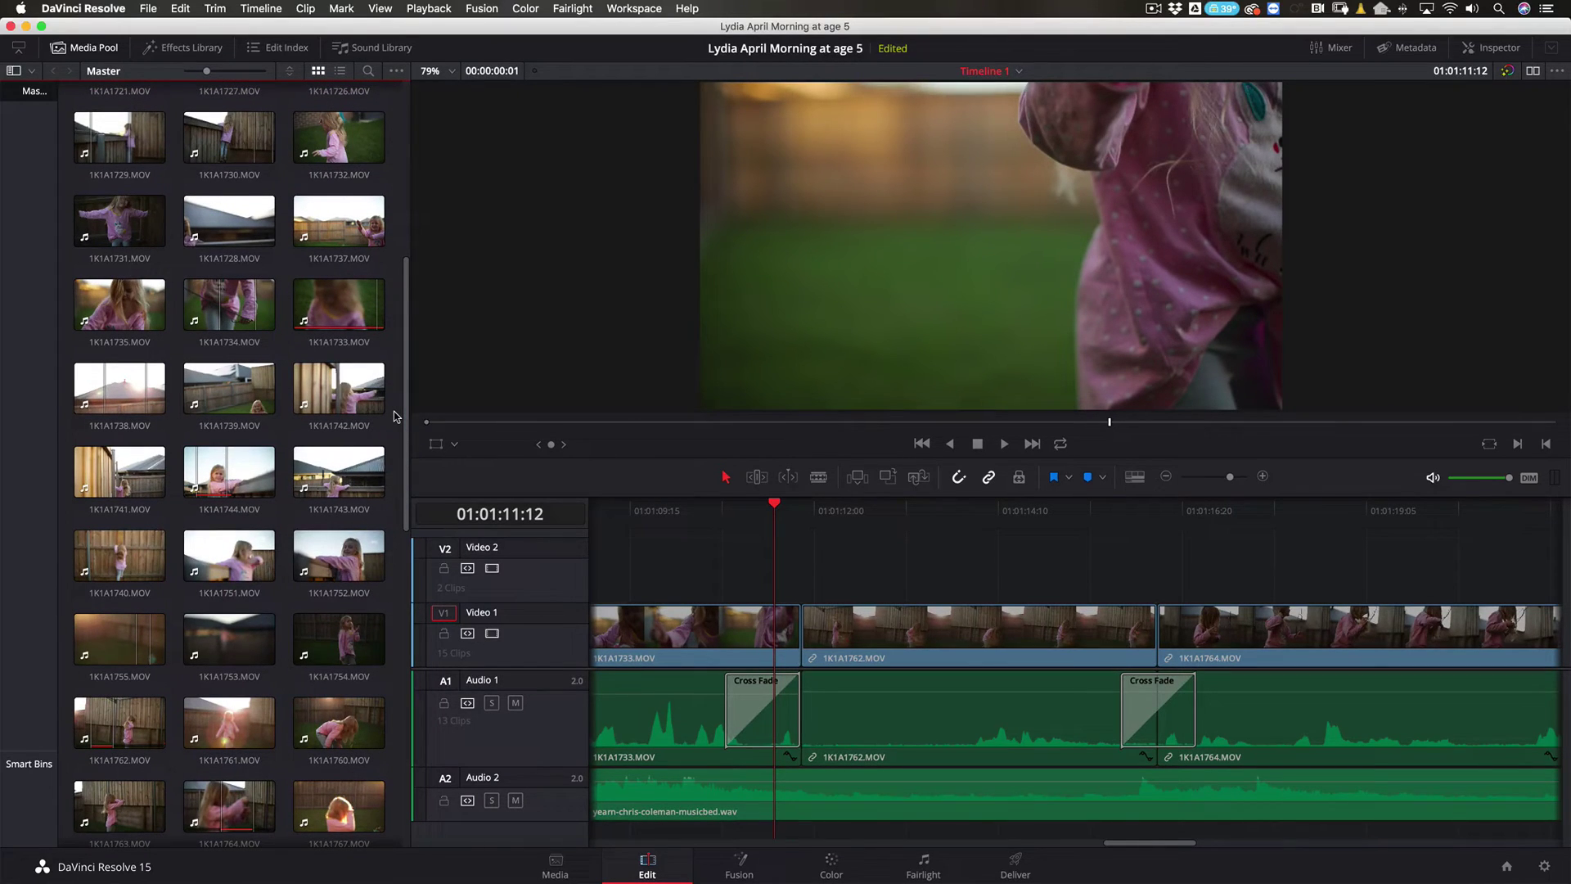
click(326, 312)
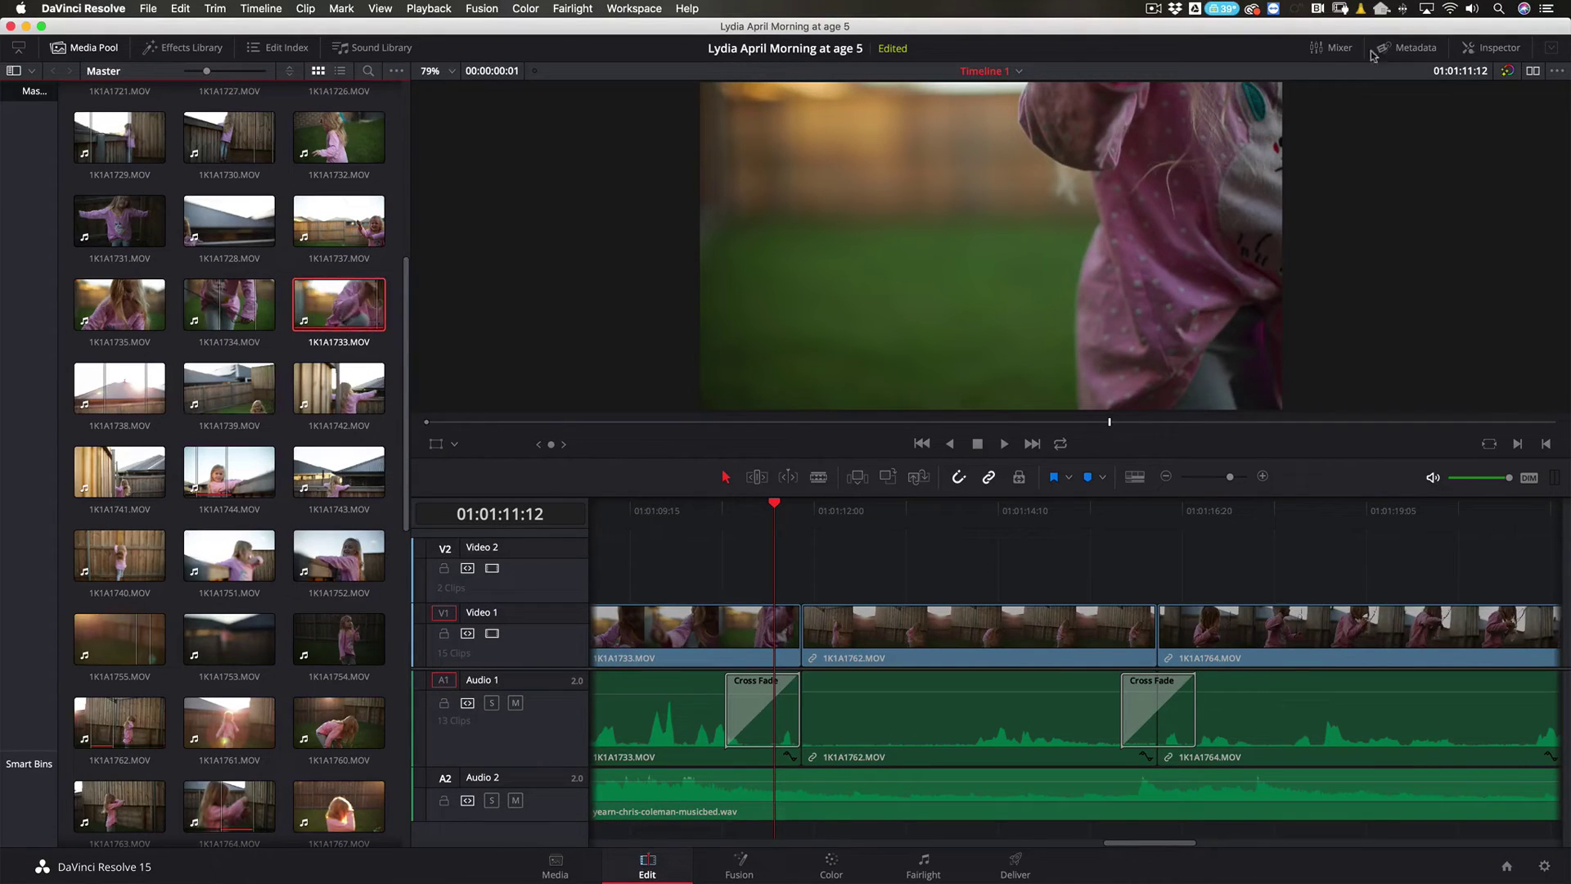
Show the source viewer beside the timeline viewer, and preview the source clip 1K1A1764.MOV in it
click(1533, 72)
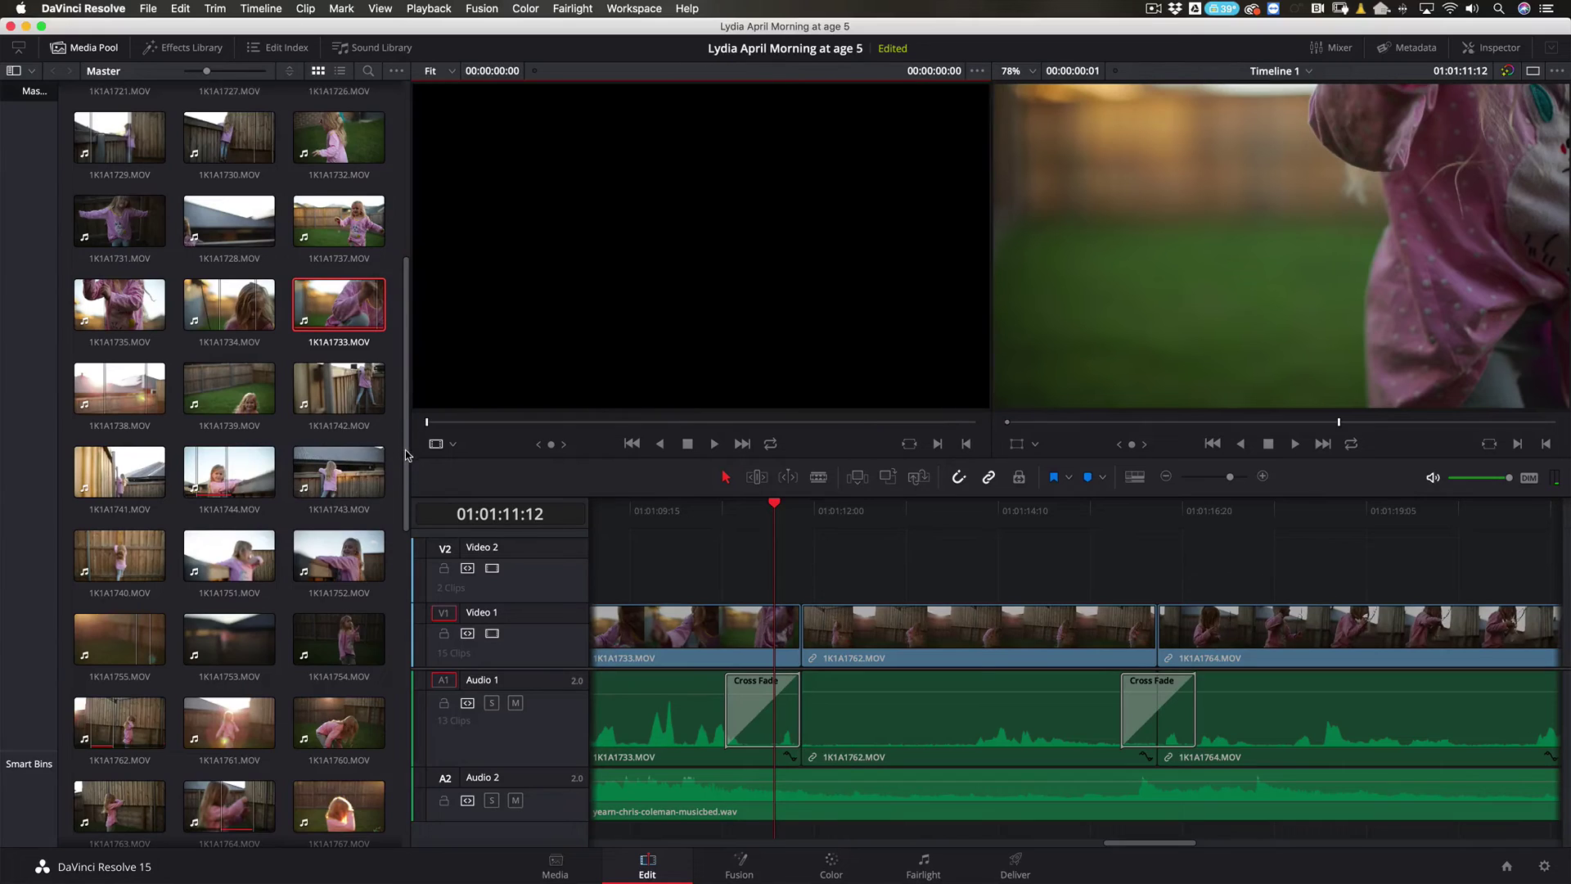
drag(405, 449, 405, 534)
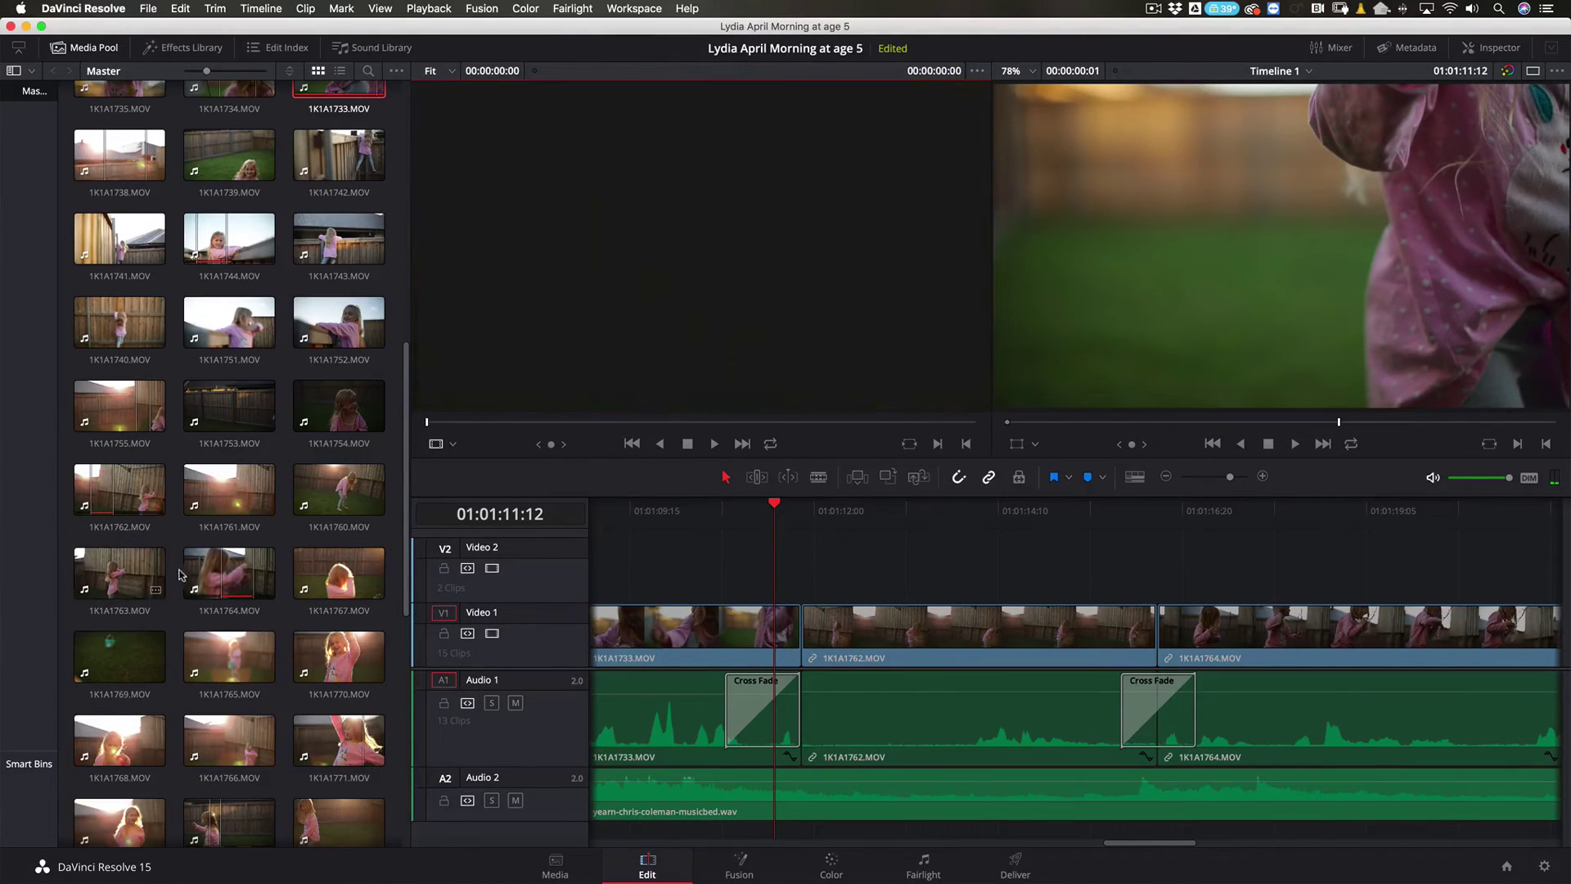
click(231, 575)
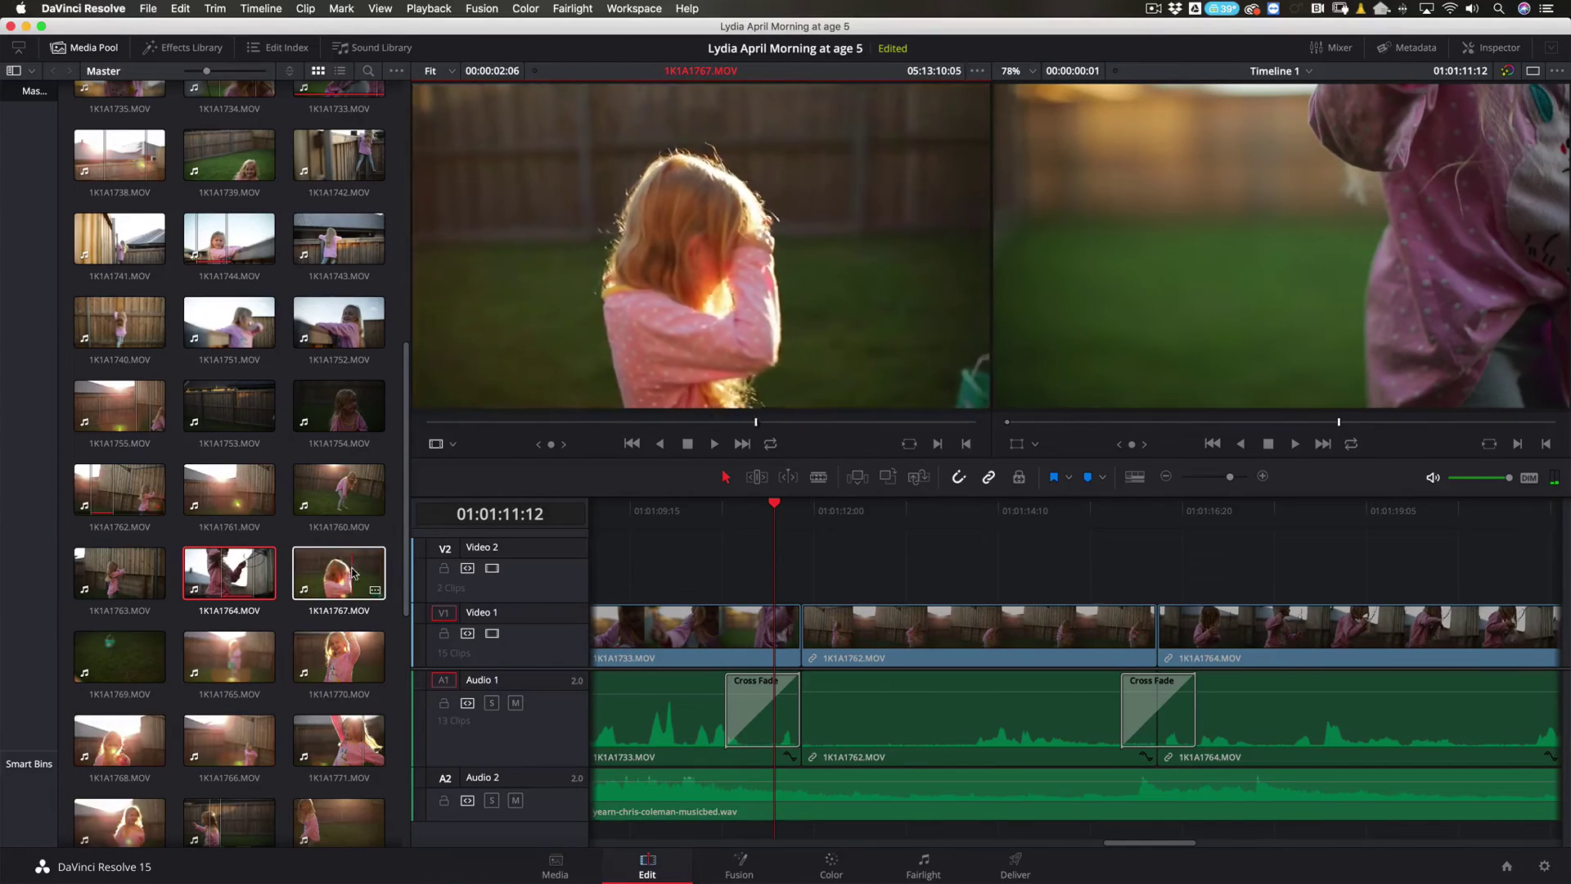
Play the timeline from 01:01:17:19 in 1K1A1764.MOV to 01:01:42:02 in 1K1A1782.MOV, and look back at the shots around 1K1A1777.MOV
drag(783, 506, 1260, 482)
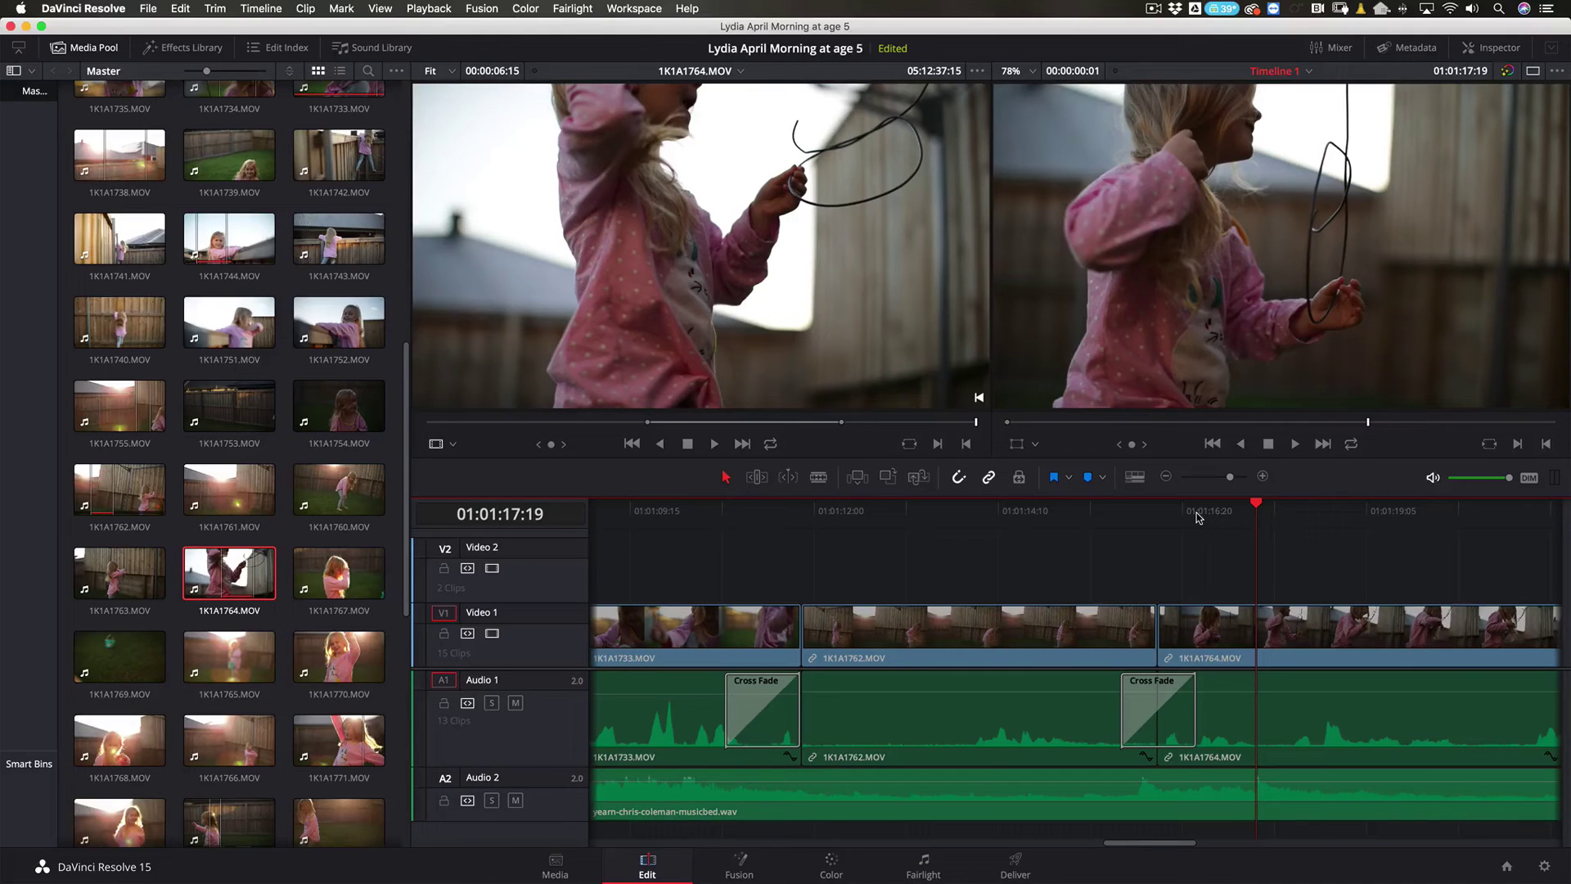
click(1297, 444)
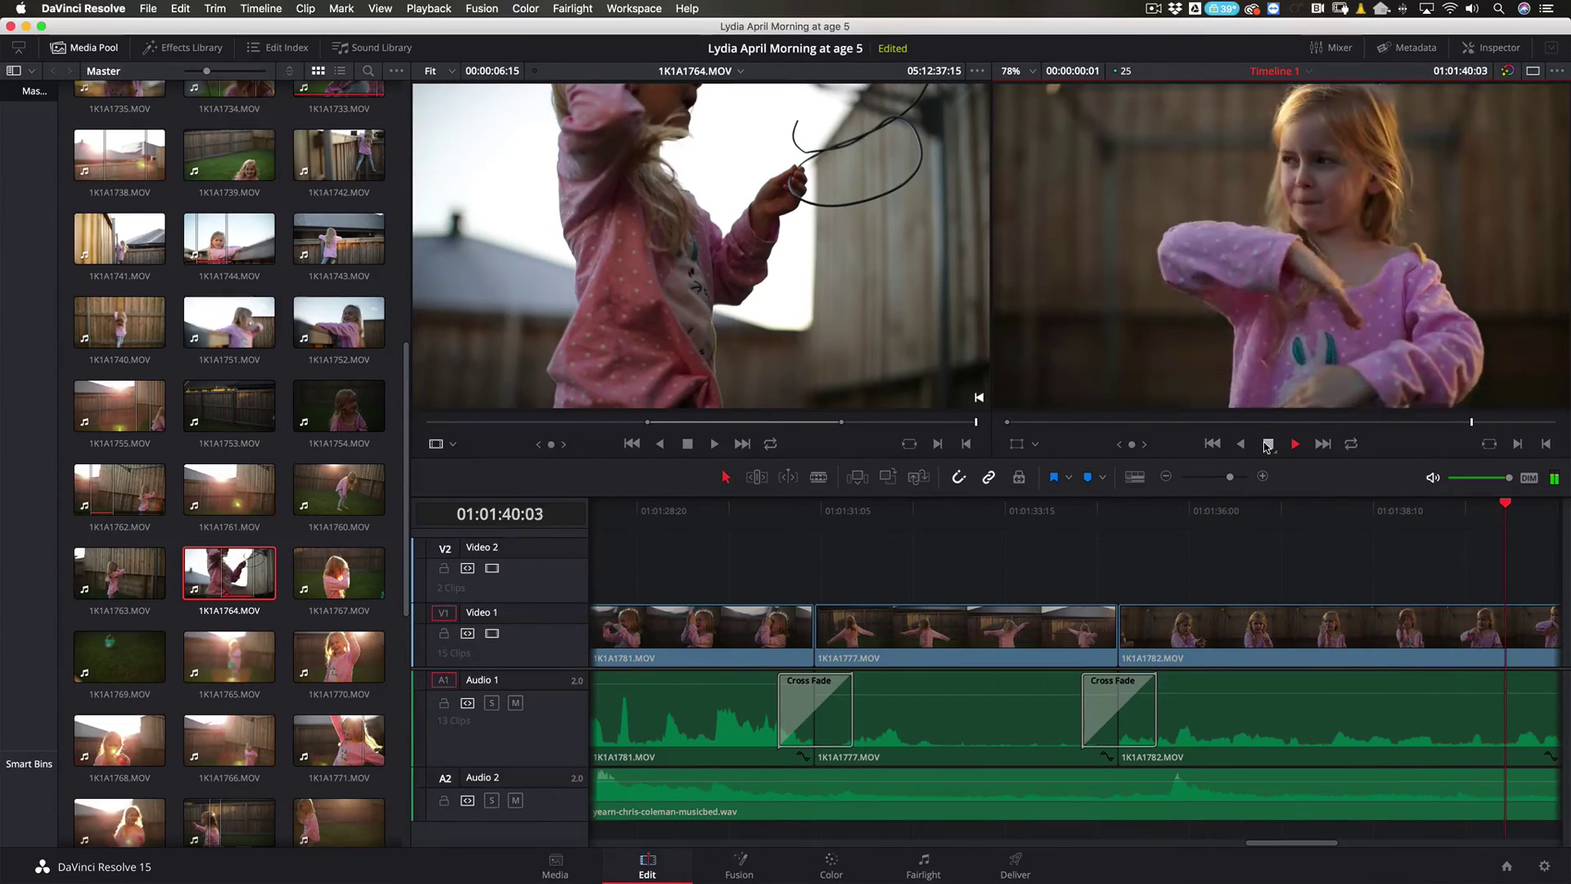
click(1268, 445)
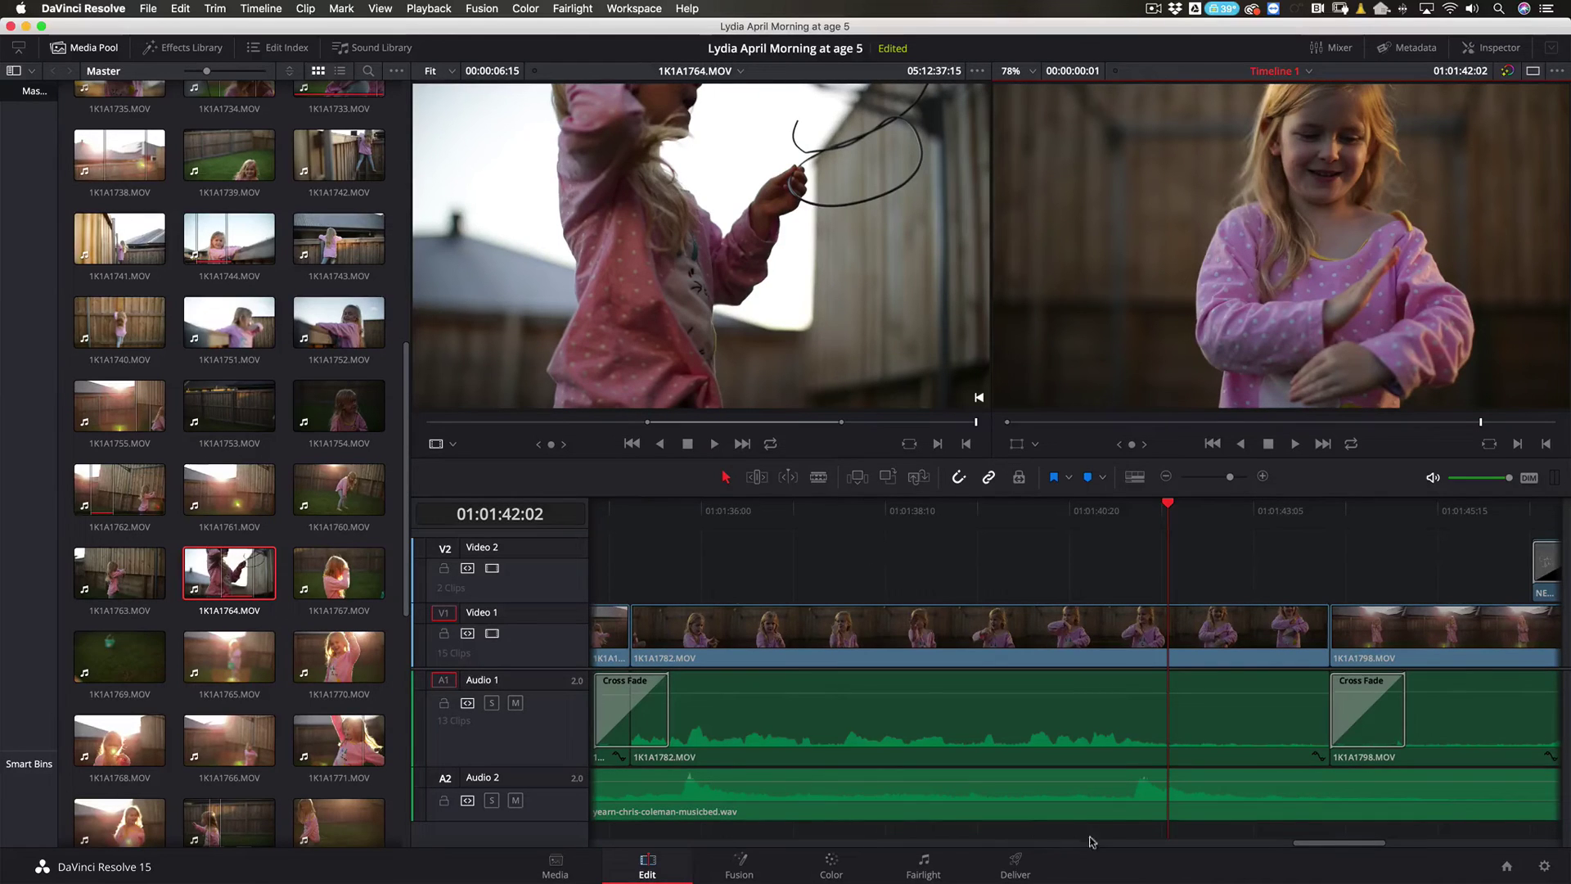
drag(1322, 842, 1265, 856)
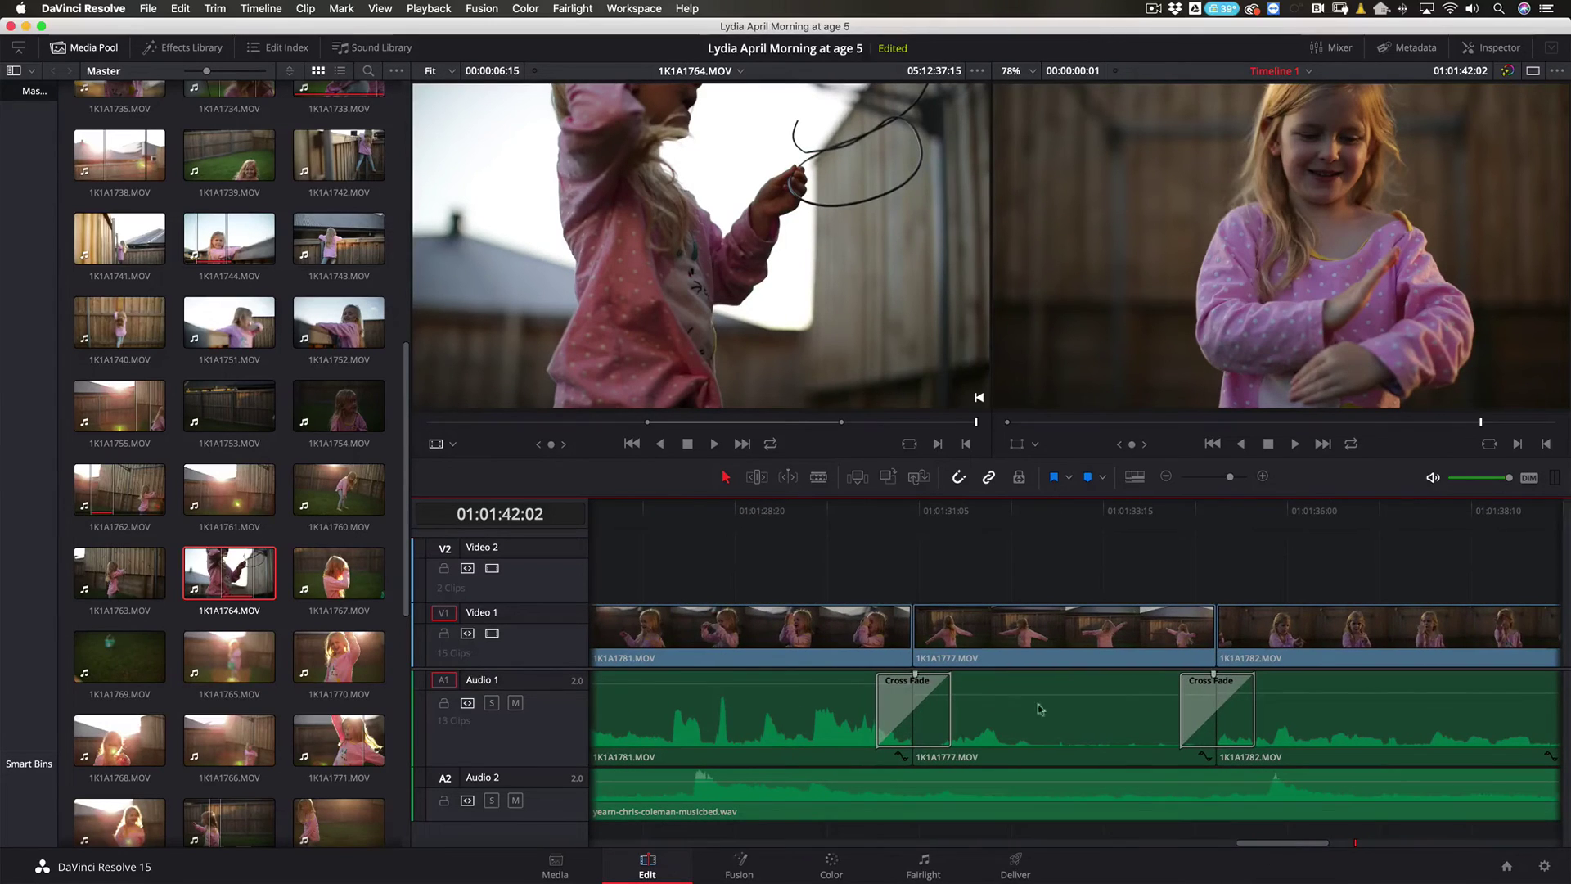
Look back at 1K1A1781.MOV around 01:01:28:24, and play the timeline from 1K1A1782.MOV to the closing logo shot at 01:01:49:08
click(808, 512)
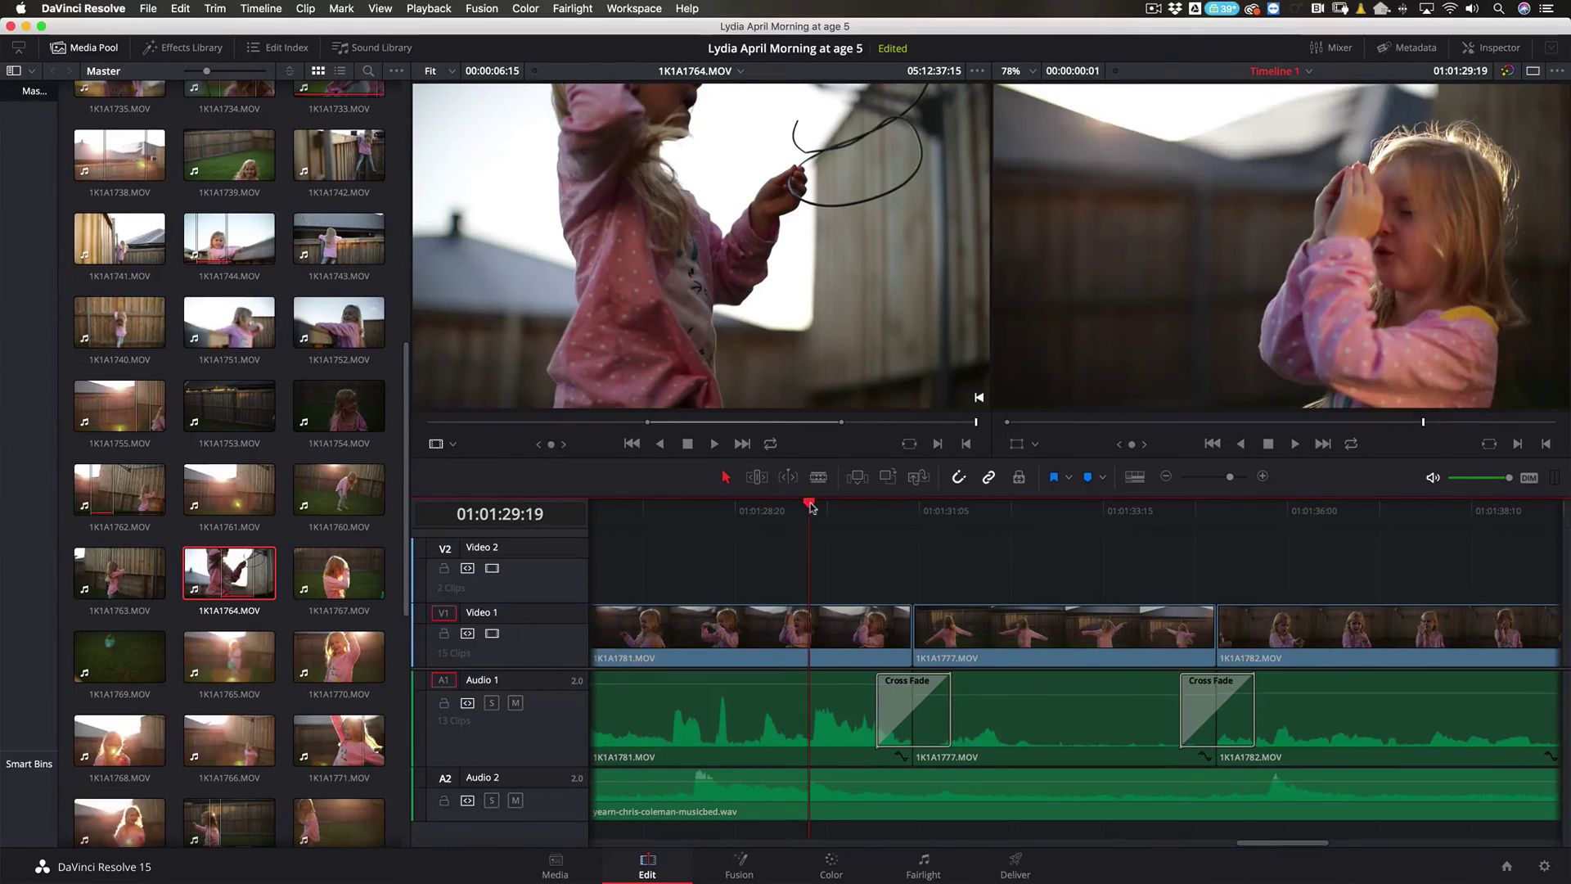
drag(809, 514, 769, 535)
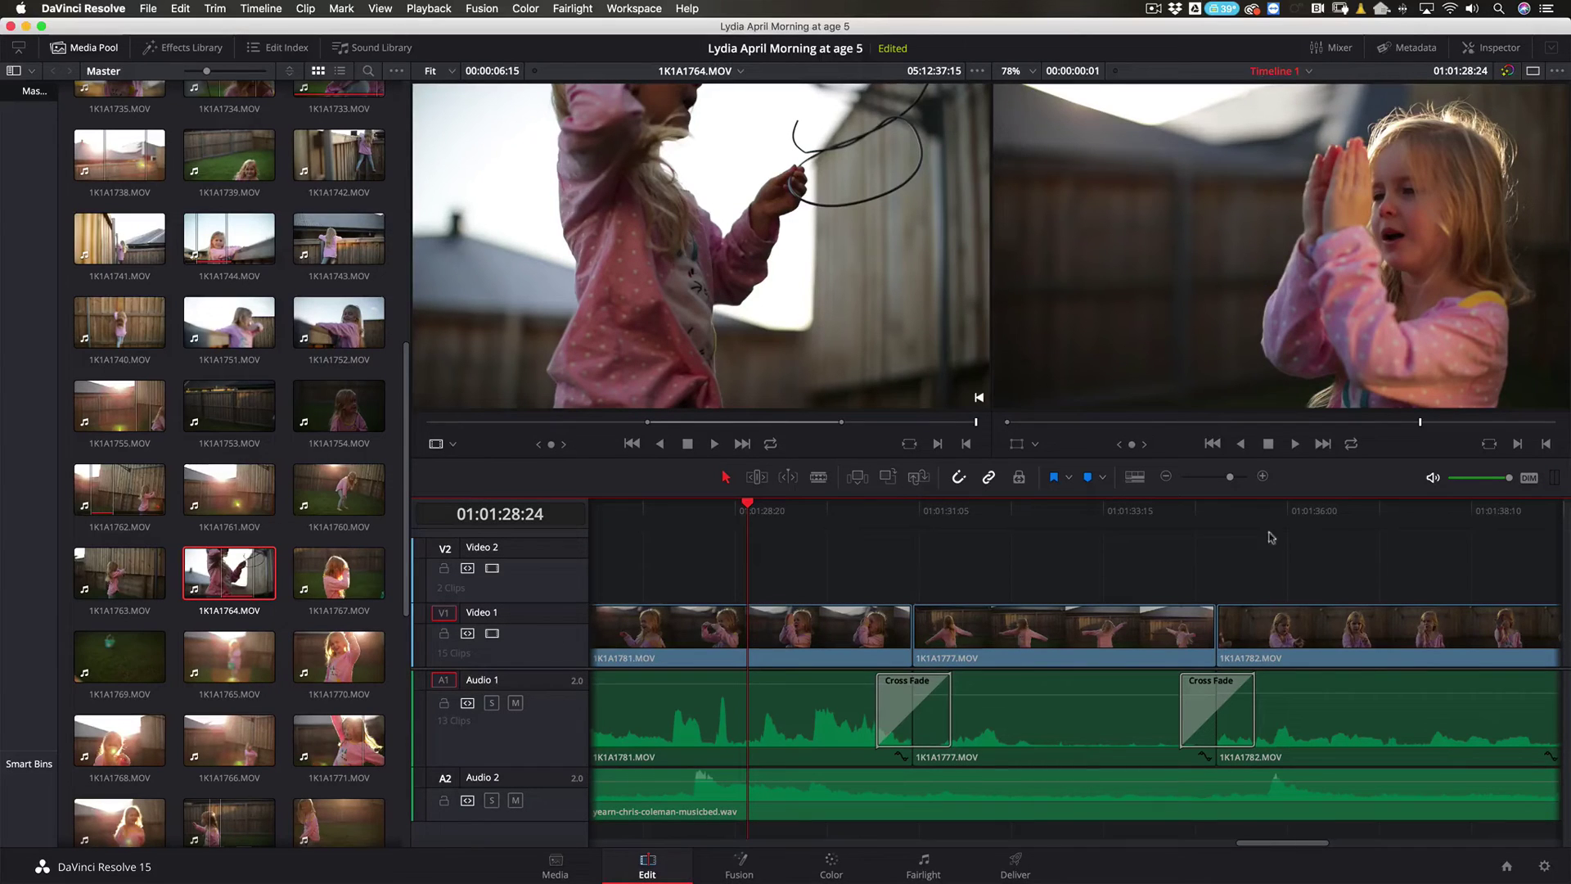
click(1324, 513)
click(1297, 444)
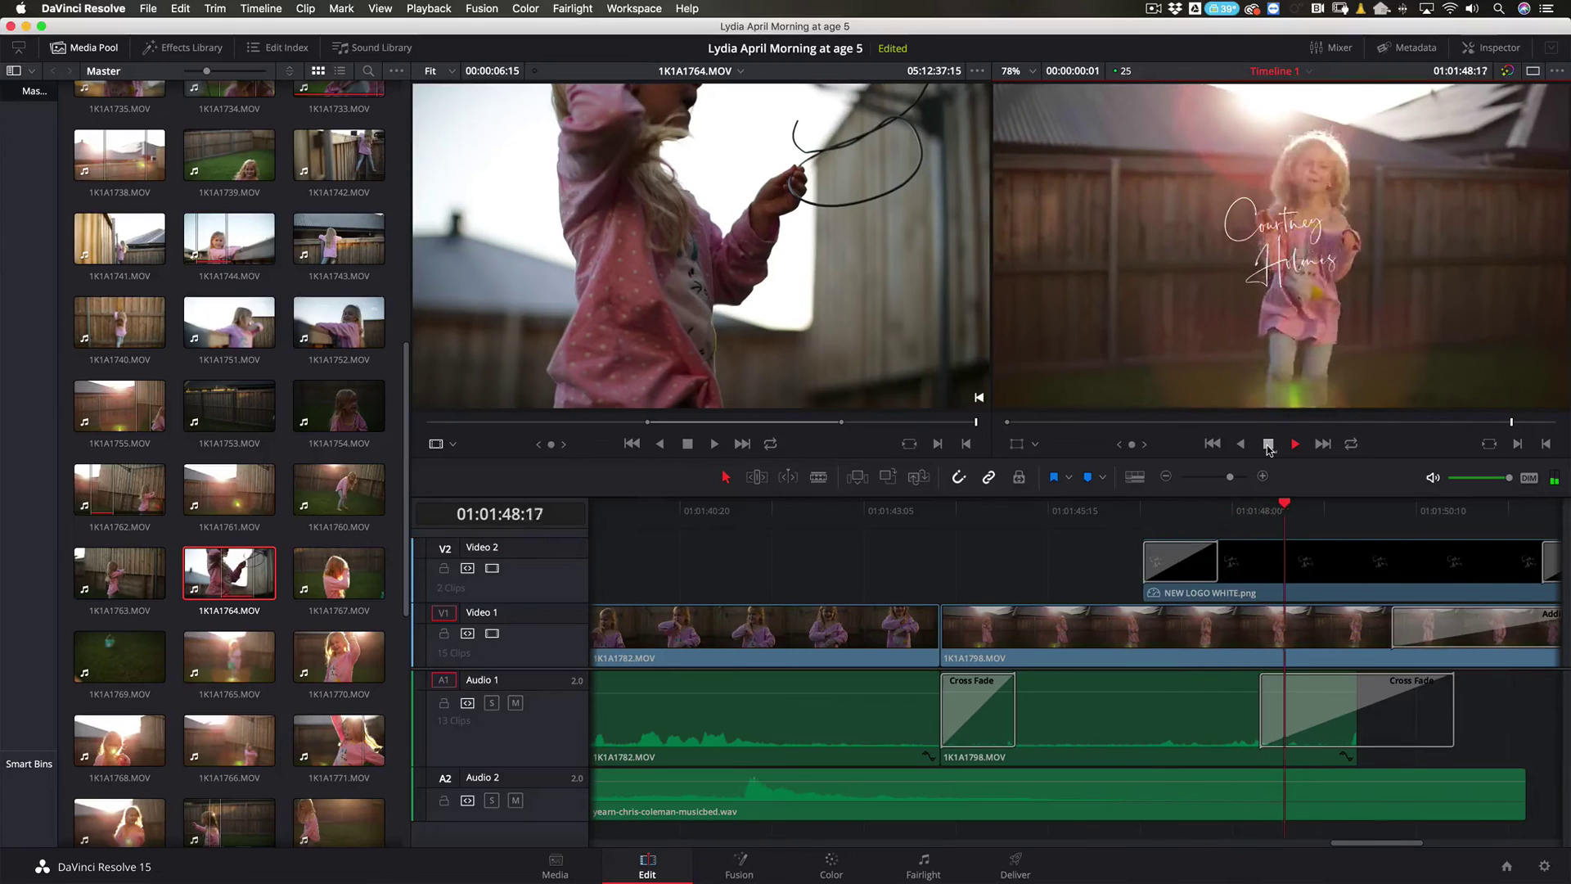
click(1268, 446)
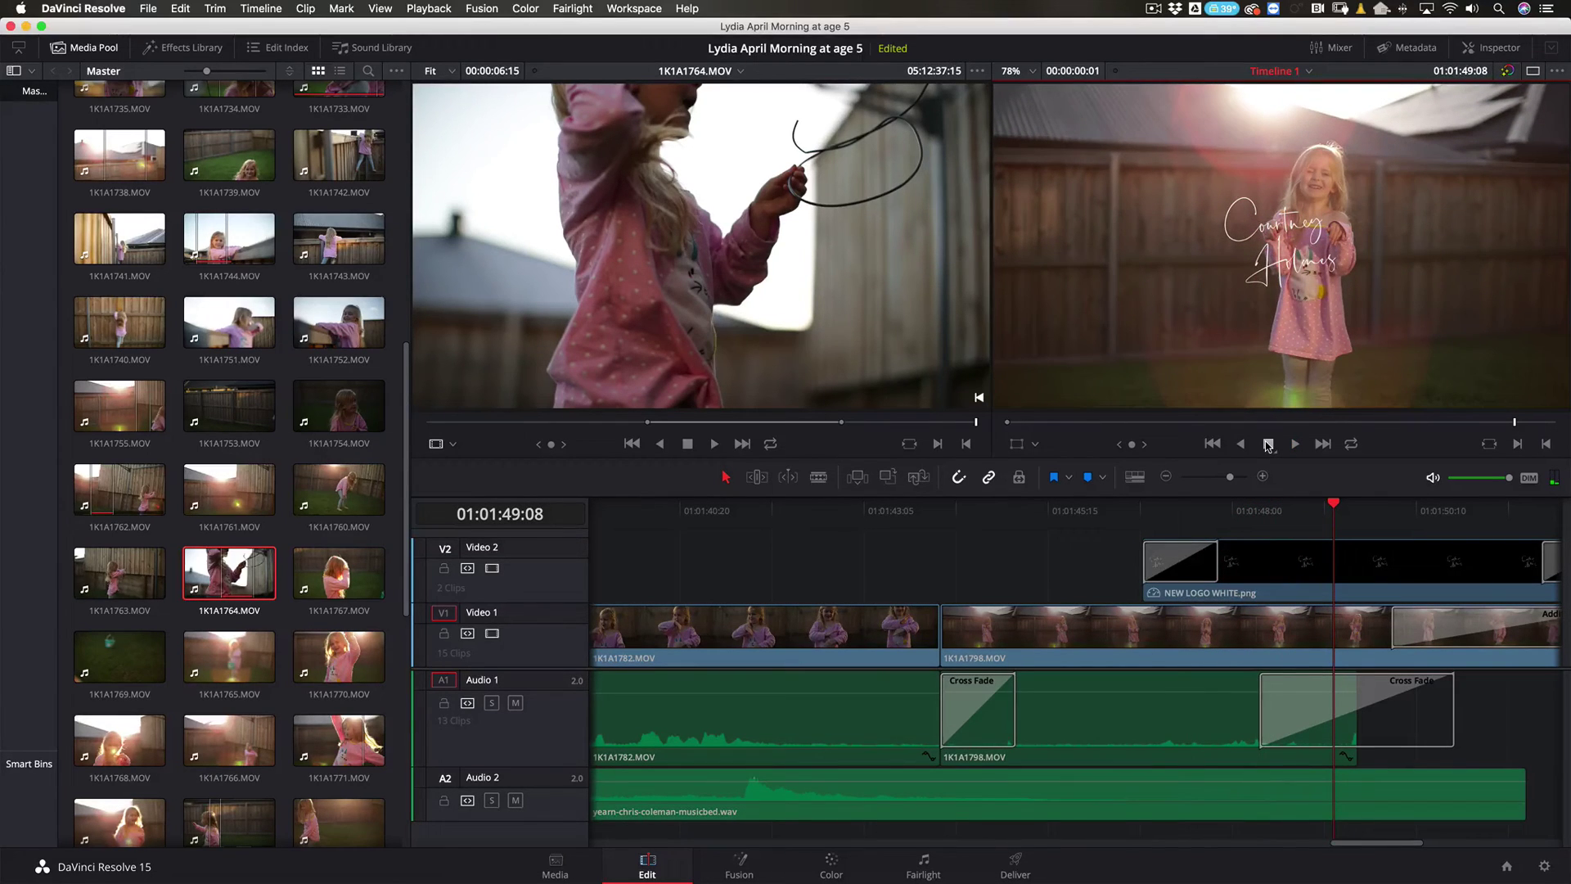
Browse to the last items in the media pool, and replay the film's ending from 01:01:40:07 in 1K1A1782.MOV to 01:01:48:24 in 1K1A1798.MOV
scroll(406, 455, down, 10)
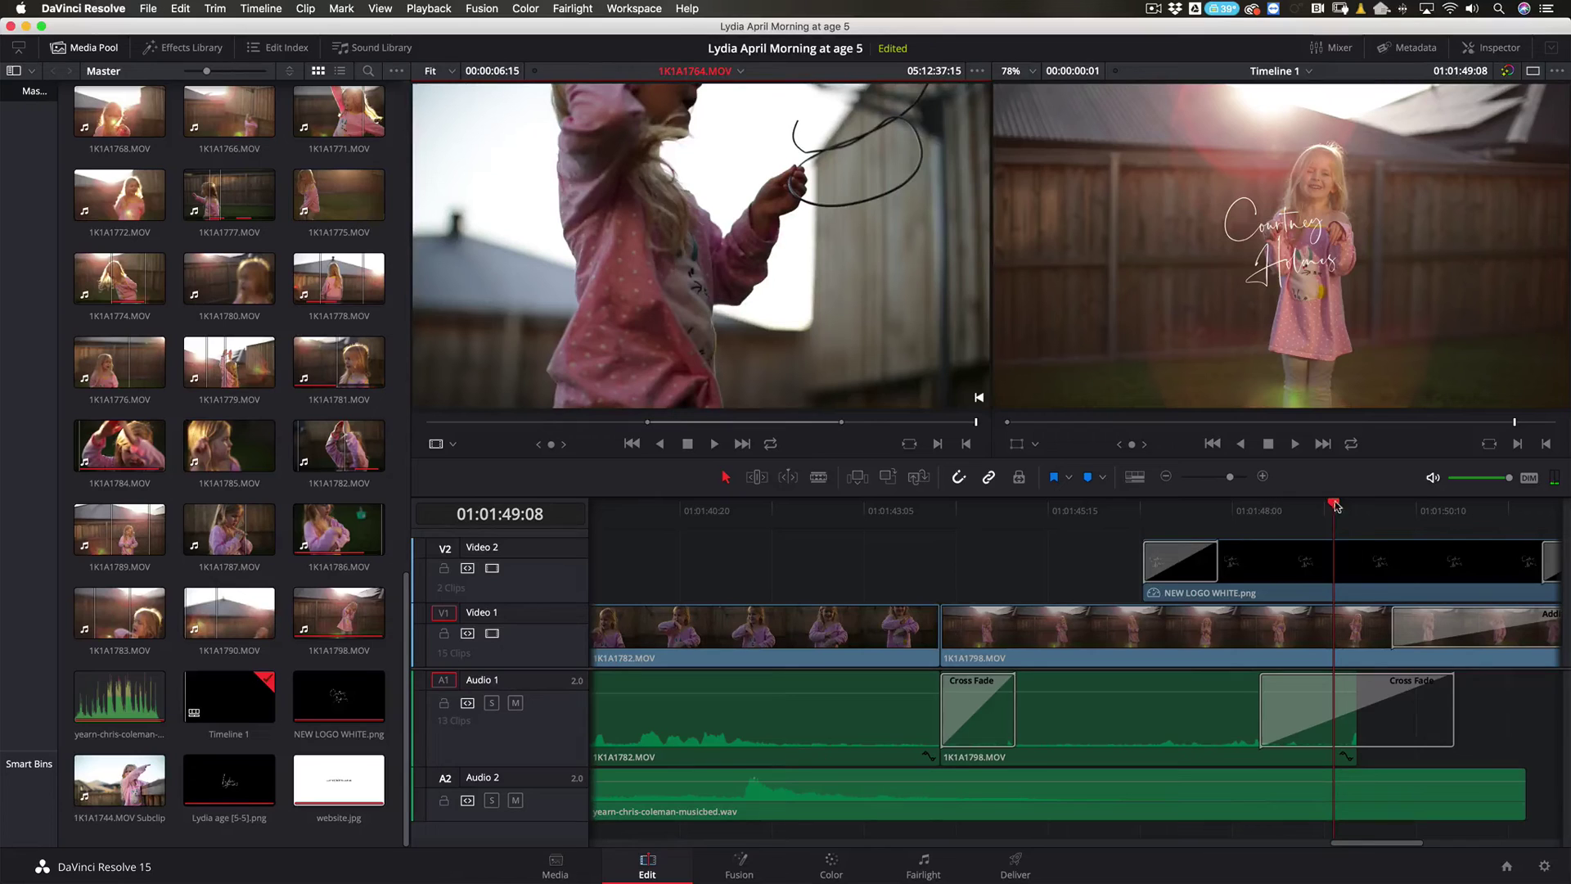
click(1306, 508)
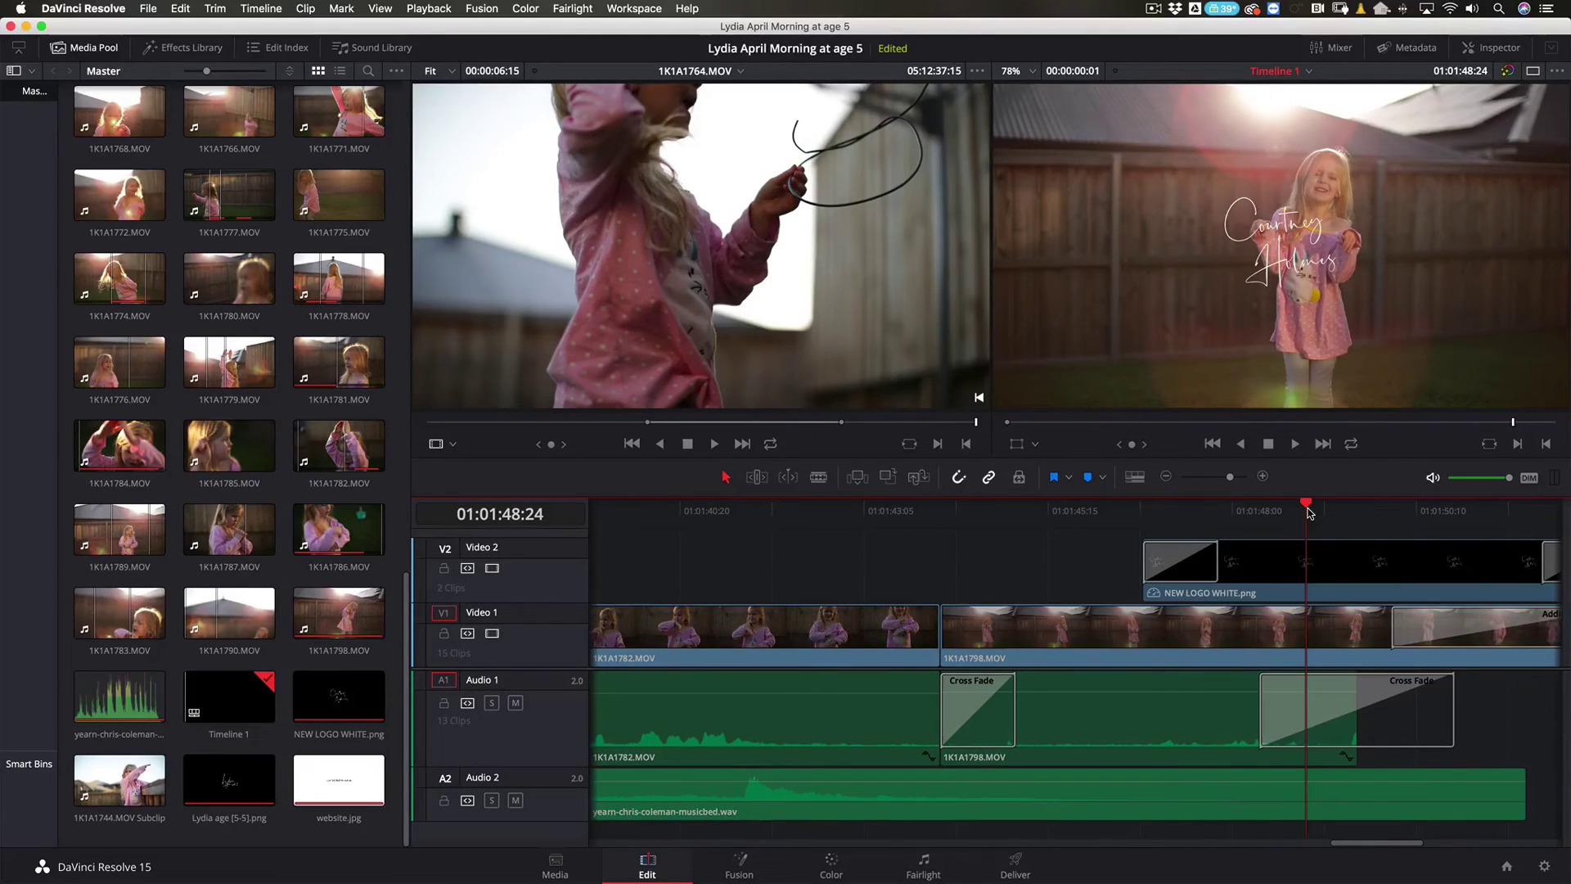
click(639, 507)
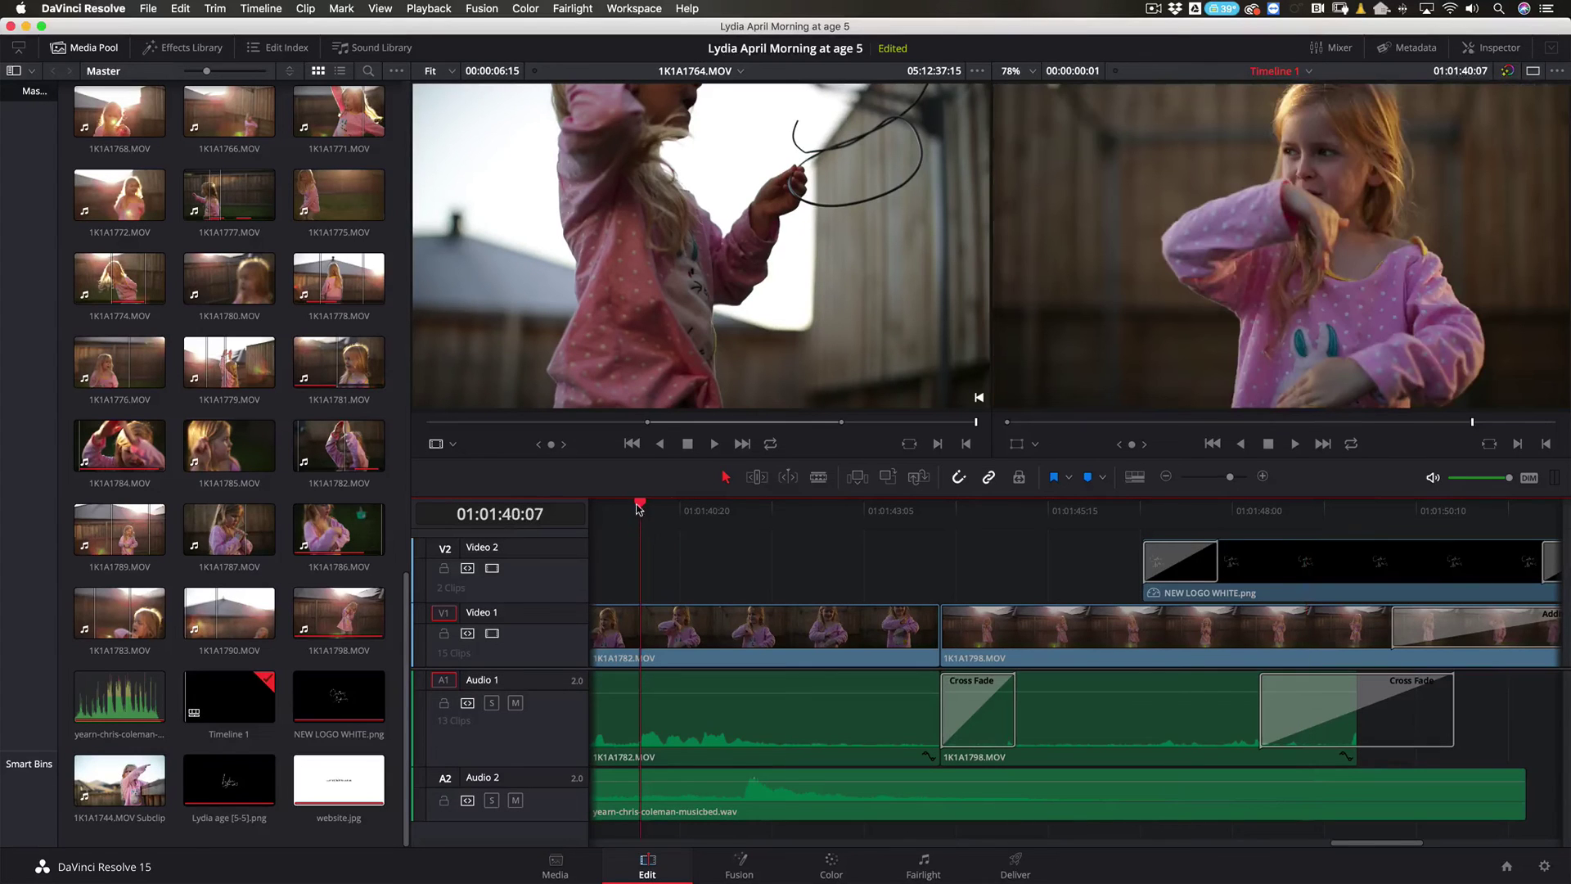
click(1295, 444)
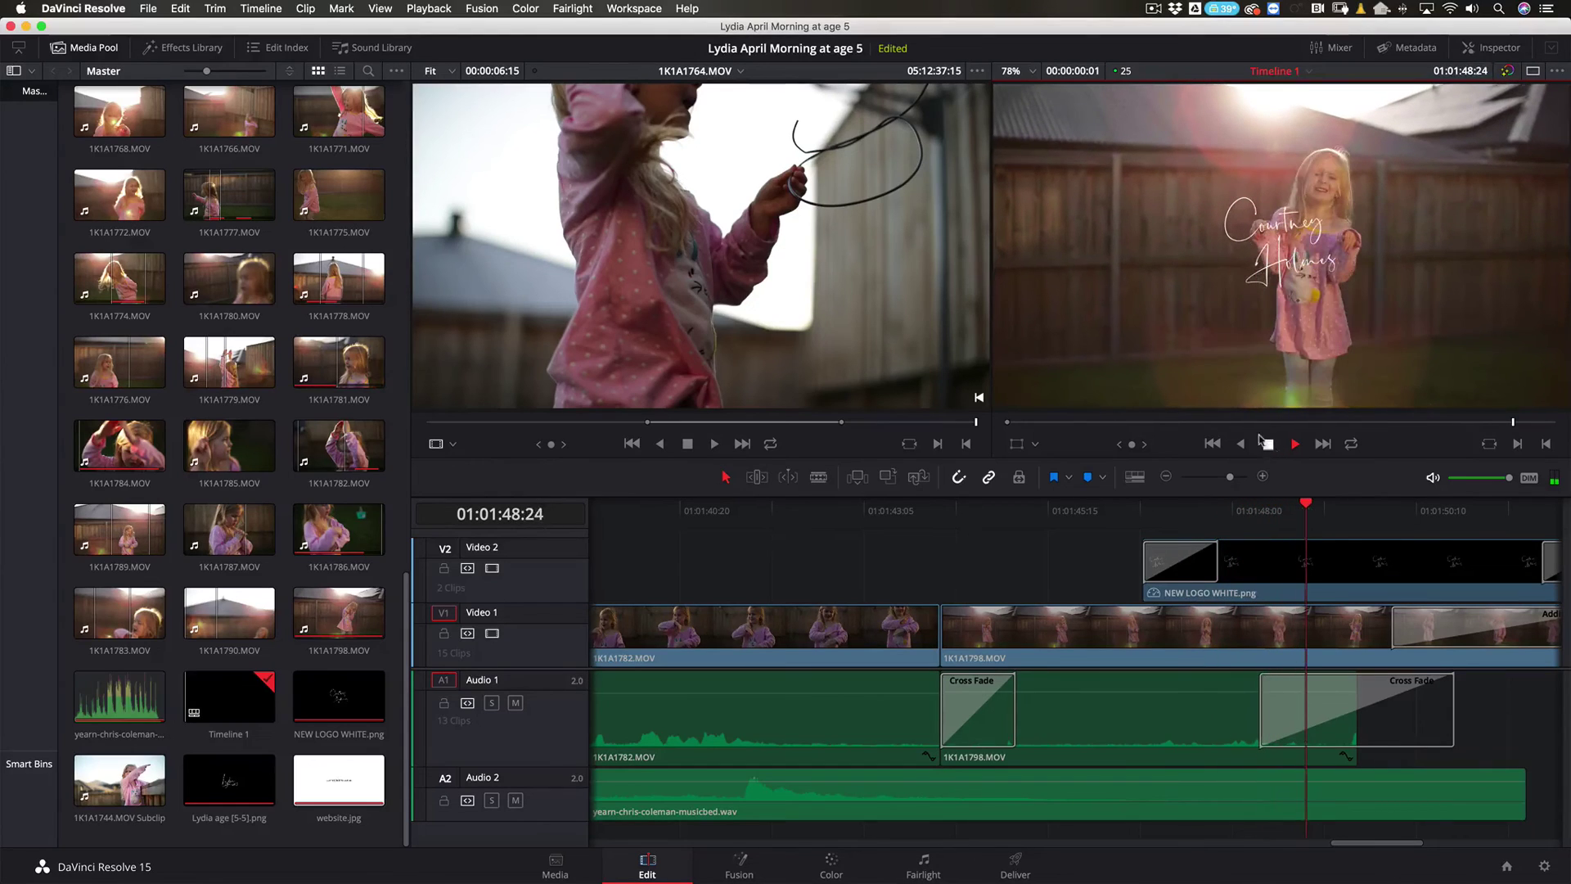
click(1265, 442)
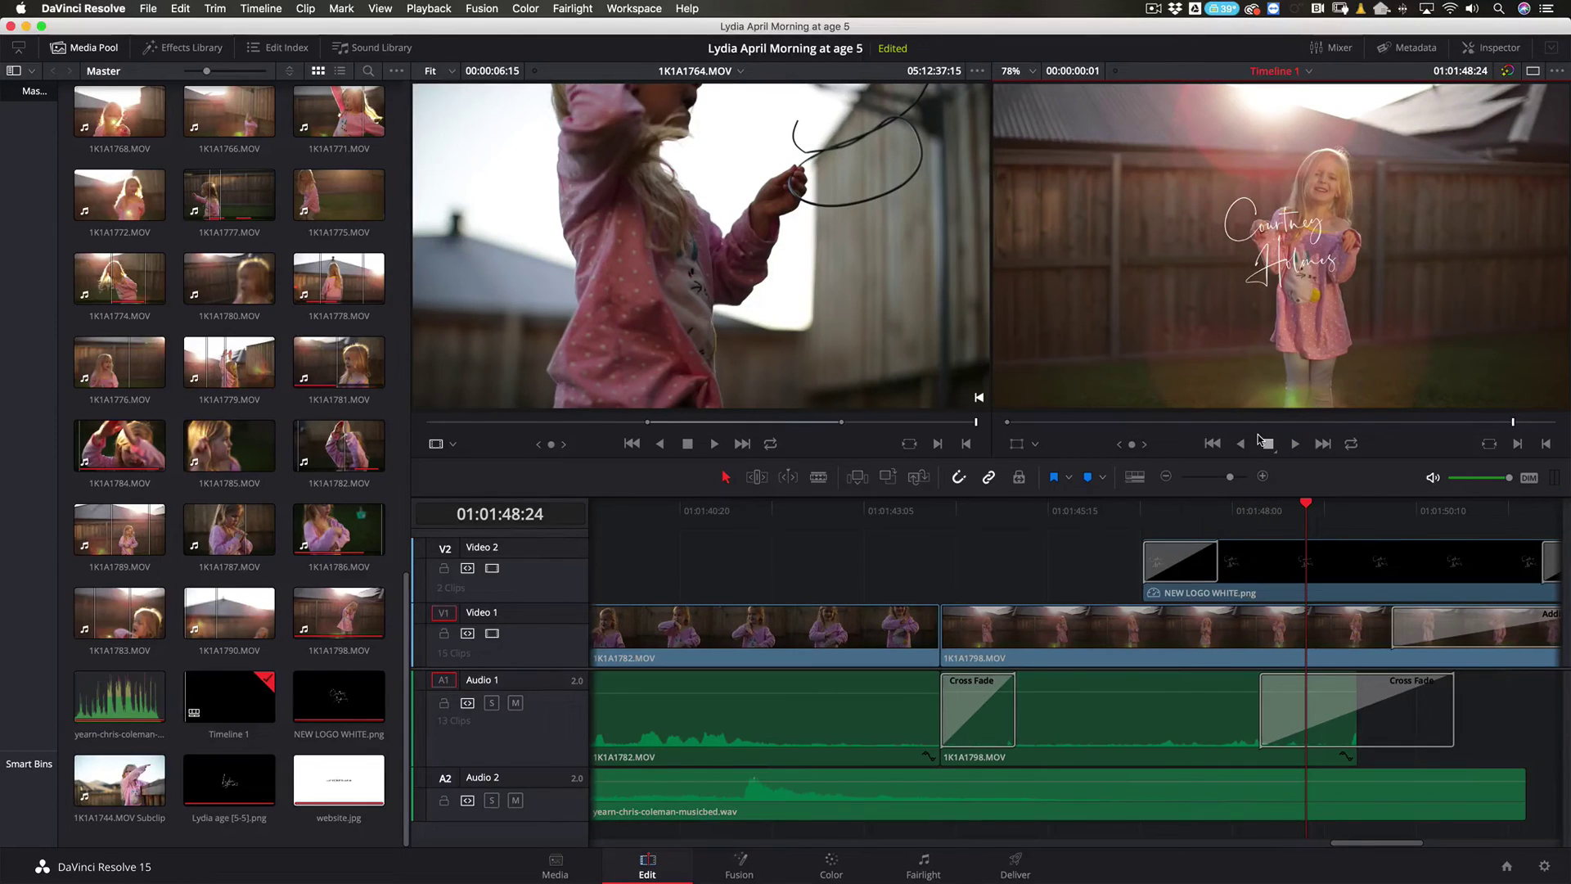